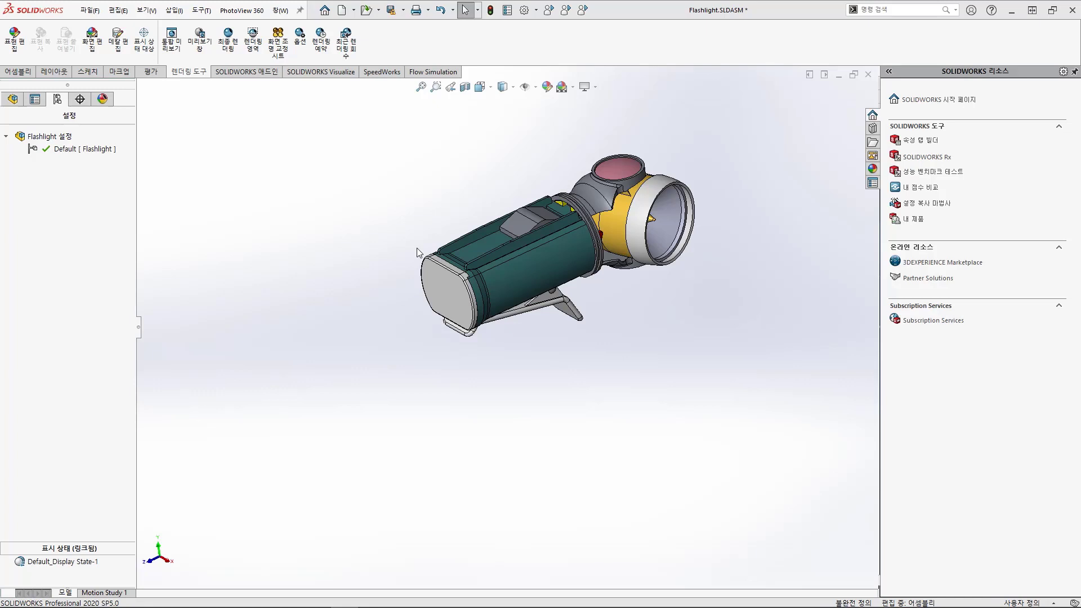
{"action": "left_click", "coordinate": [117, 591]}
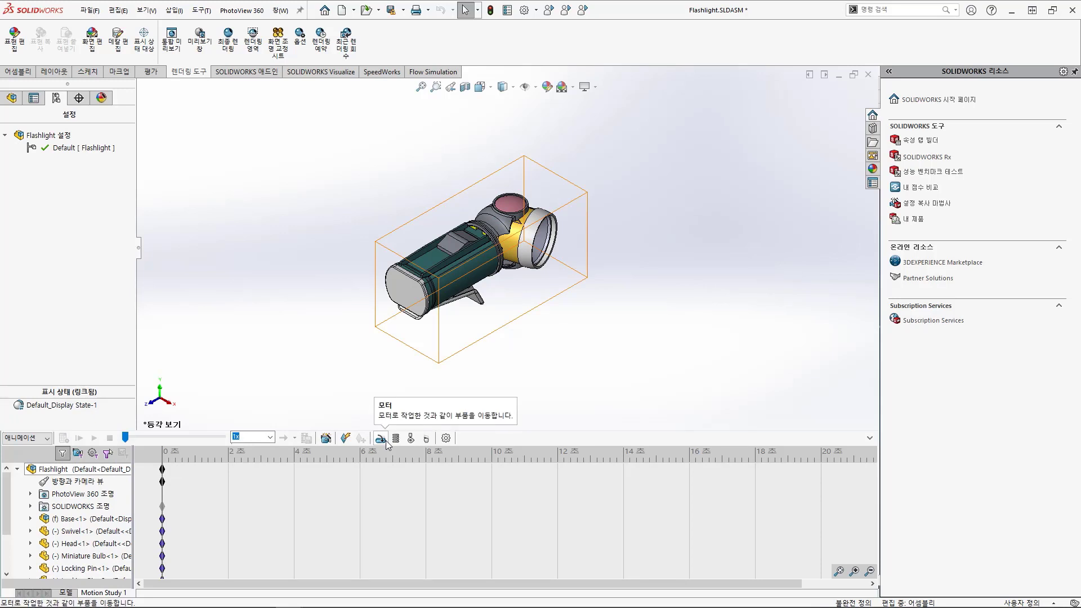
{"action": "left_click", "coordinate": [65, 592]}
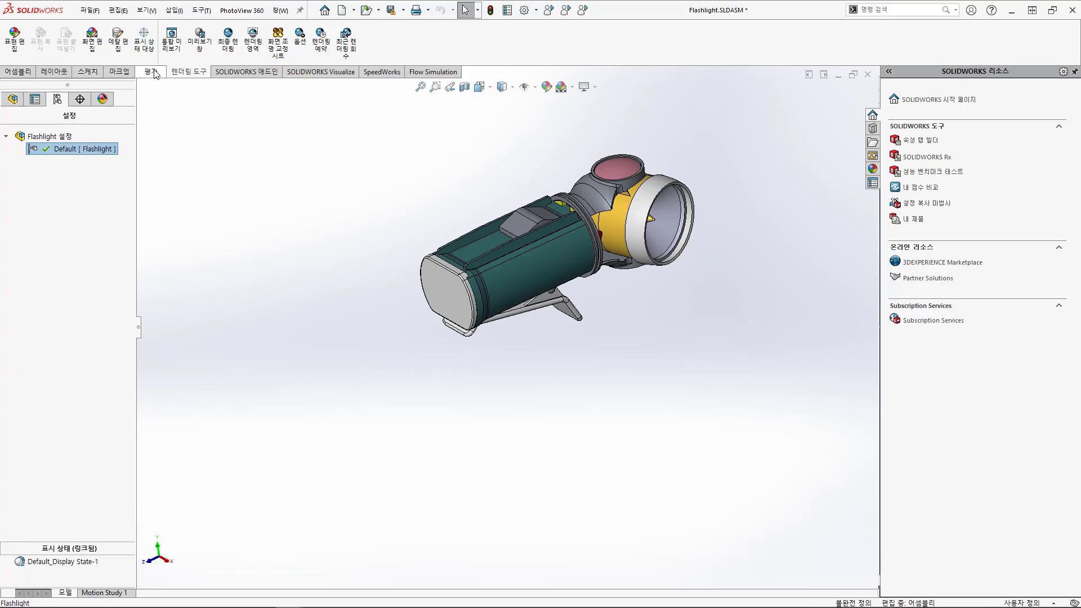
Step: Start an exploded view of the flashlight and pull the end cap about 82 mm off the base along Z
{"action": "left_click", "coordinate": [18, 71]}
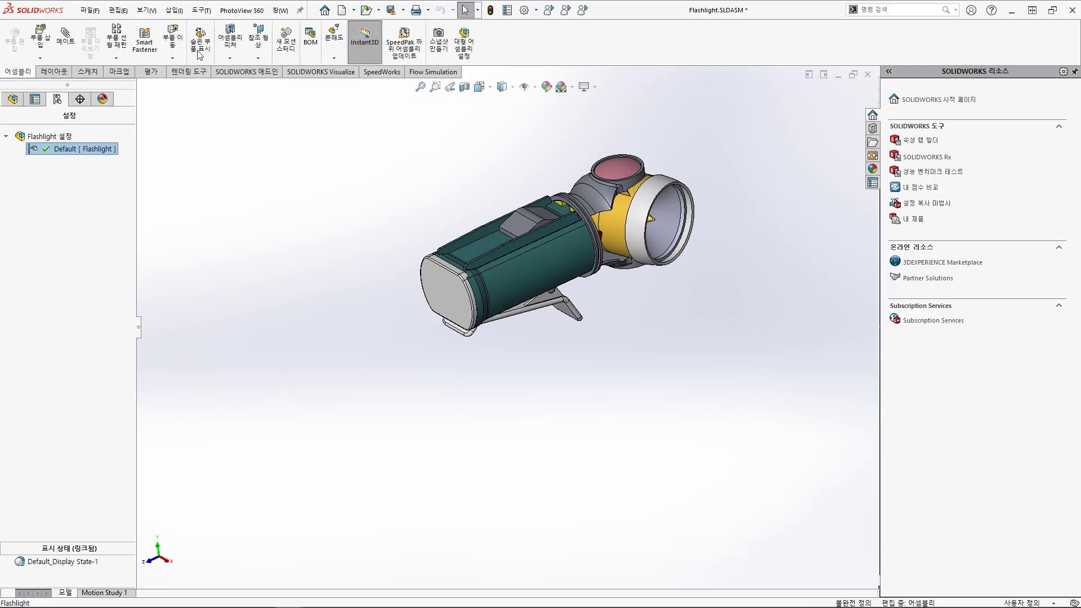
{"action": "left_click", "coordinate": [330, 50]}
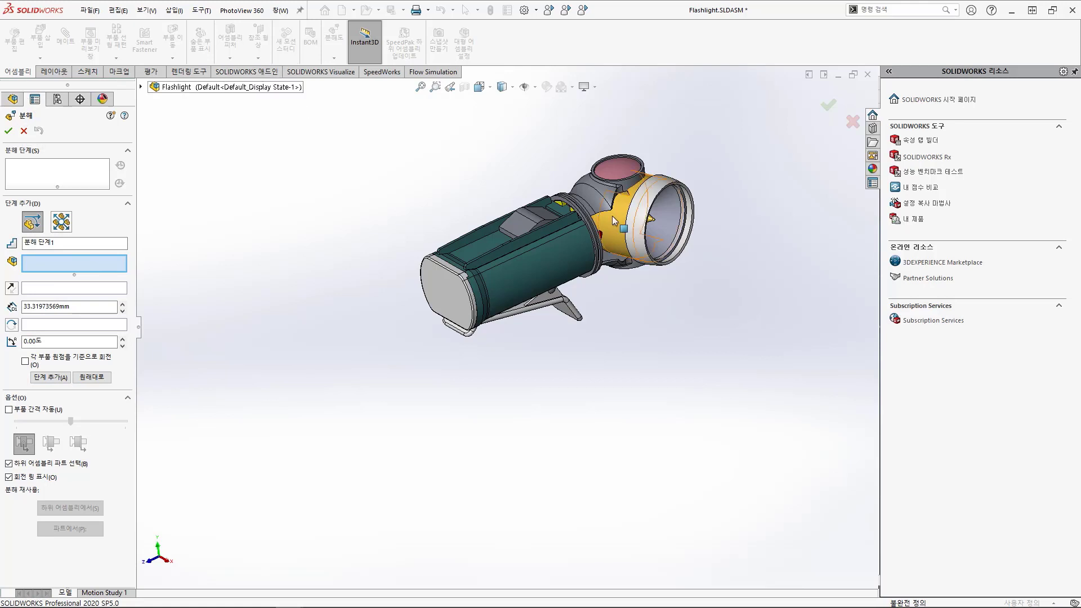
{"action": "left_click", "coordinate": [449, 288]}
{"action": "left_click_drag", "start_coordinate": [427, 314], "coordinate": [229, 440]}
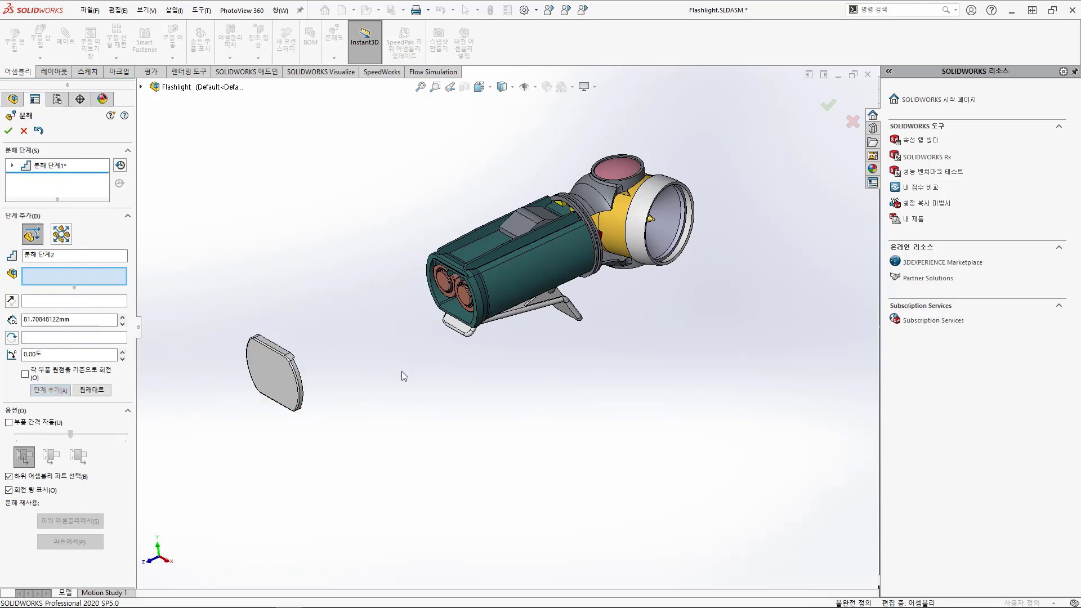
Step: Explode both AA batteries together about 68 mm out of the base along Z
{"action": "left_click", "coordinate": [466, 302]}
{"action": "left_click", "coordinate": [445, 280]}
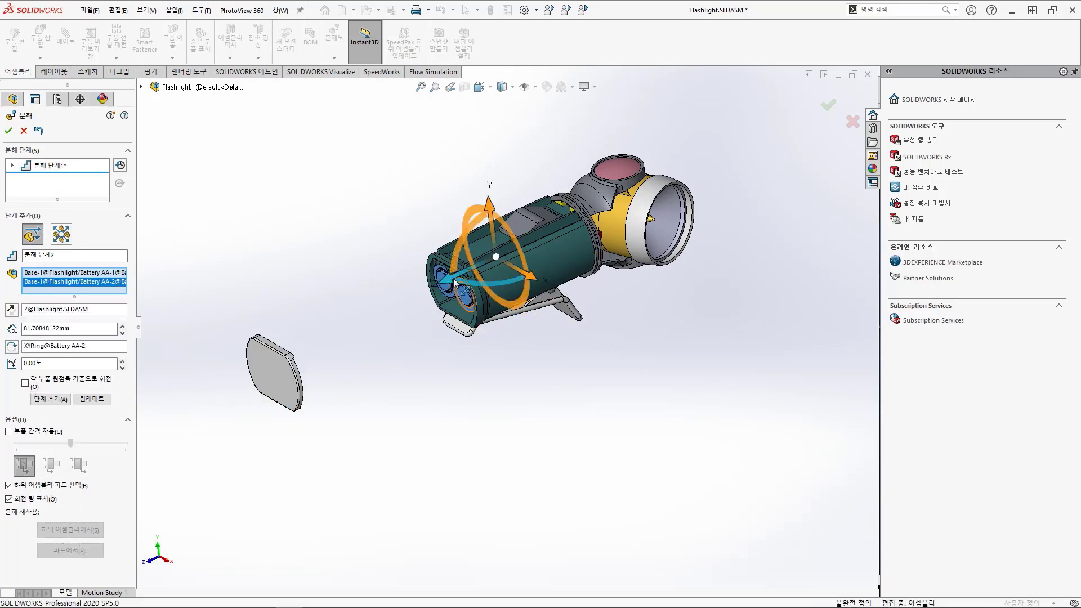
{"action": "left_click_drag", "start_coordinate": [463, 320], "coordinate": [326, 386]}
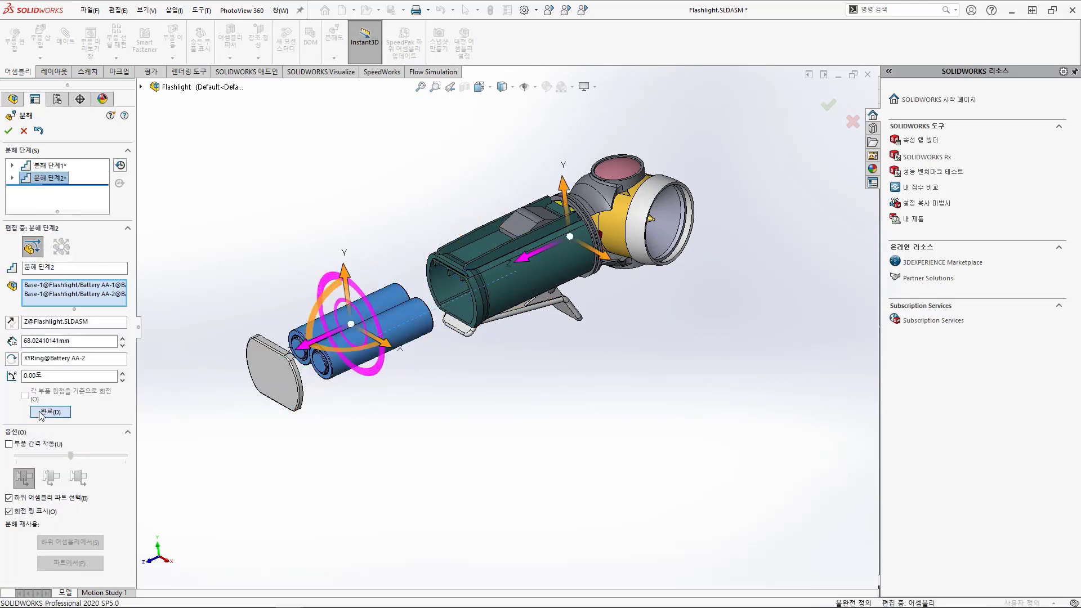
Step: Explode the red swivel clip about 78 mm away from the flashlight along X
{"action": "scroll", "coordinate": [600, 242], "scroll_direction": "down", "scroll_amount": 5}
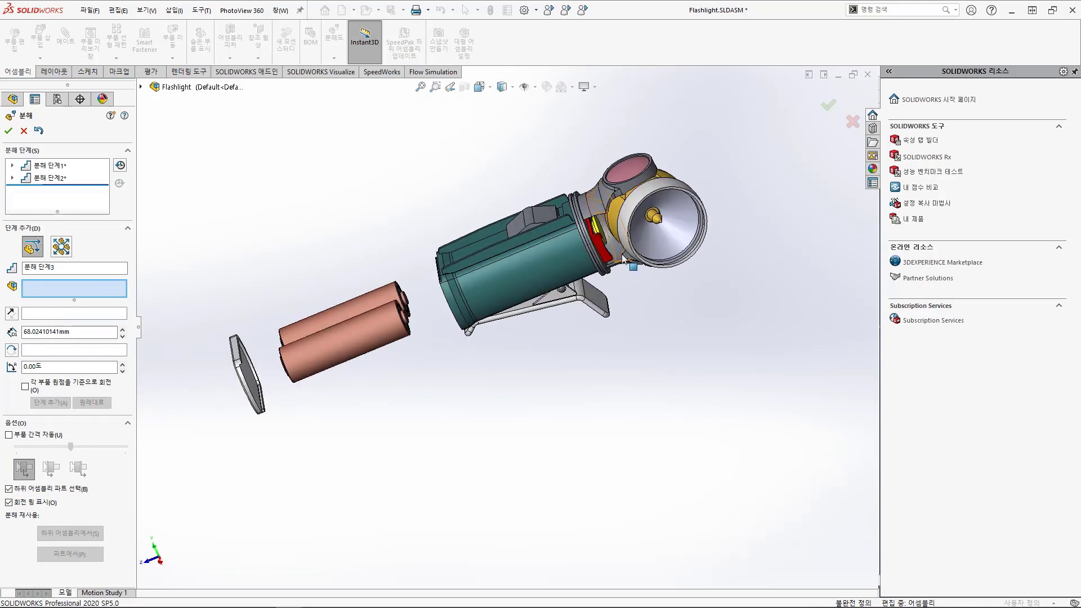
{"action": "left_click", "coordinate": [554, 256]}
{"action": "left_click", "coordinate": [549, 260]}
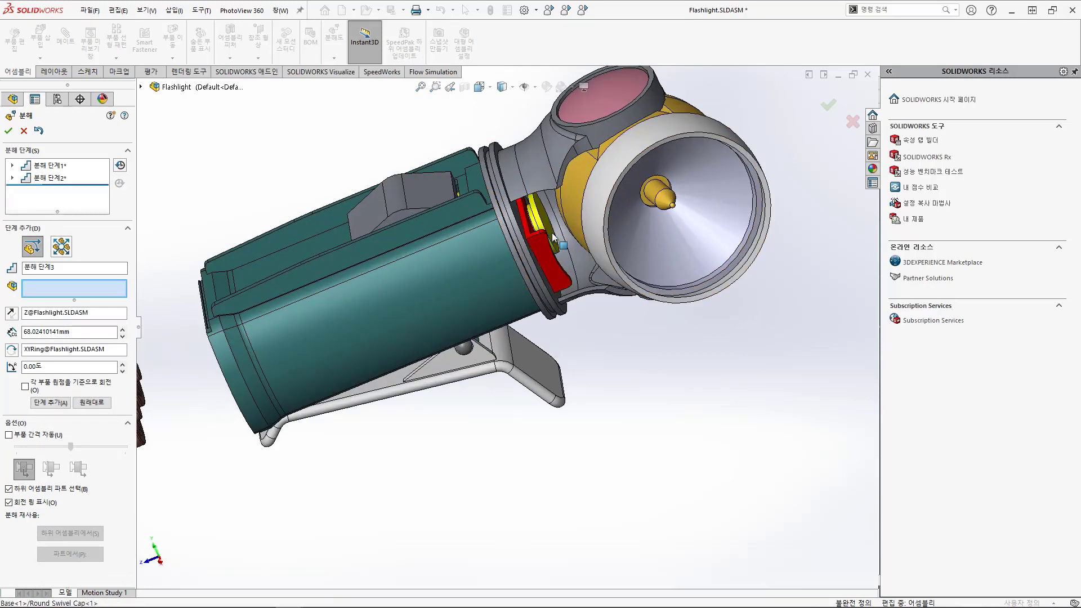
{"action": "left_click", "coordinate": [549, 259]}
{"action": "left_click_drag", "start_coordinate": [518, 253], "coordinate": [577, 448]}
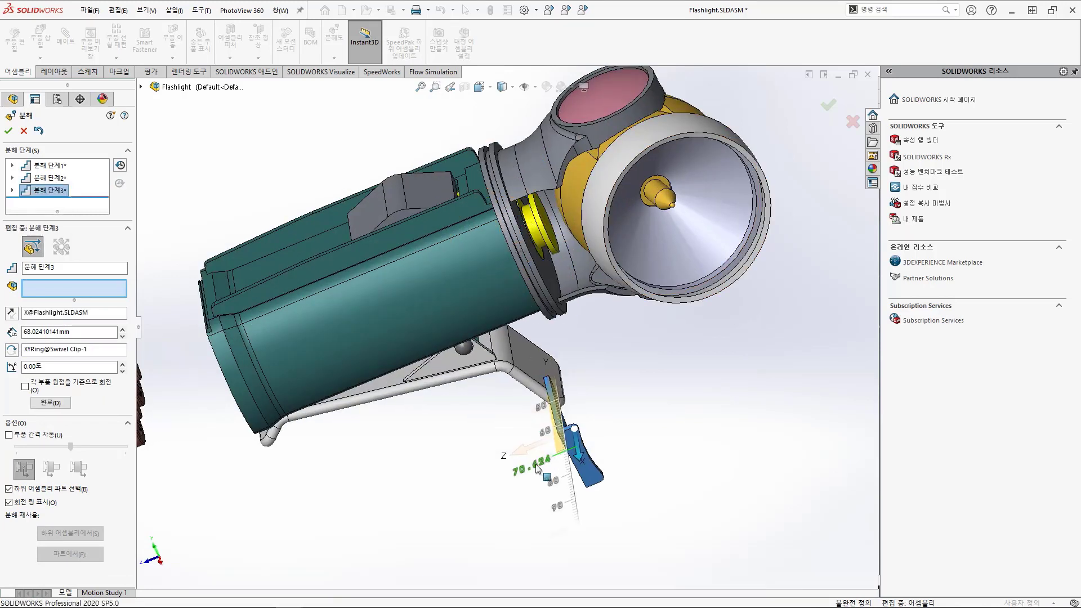
{"action": "left_click", "coordinate": [50, 415]}
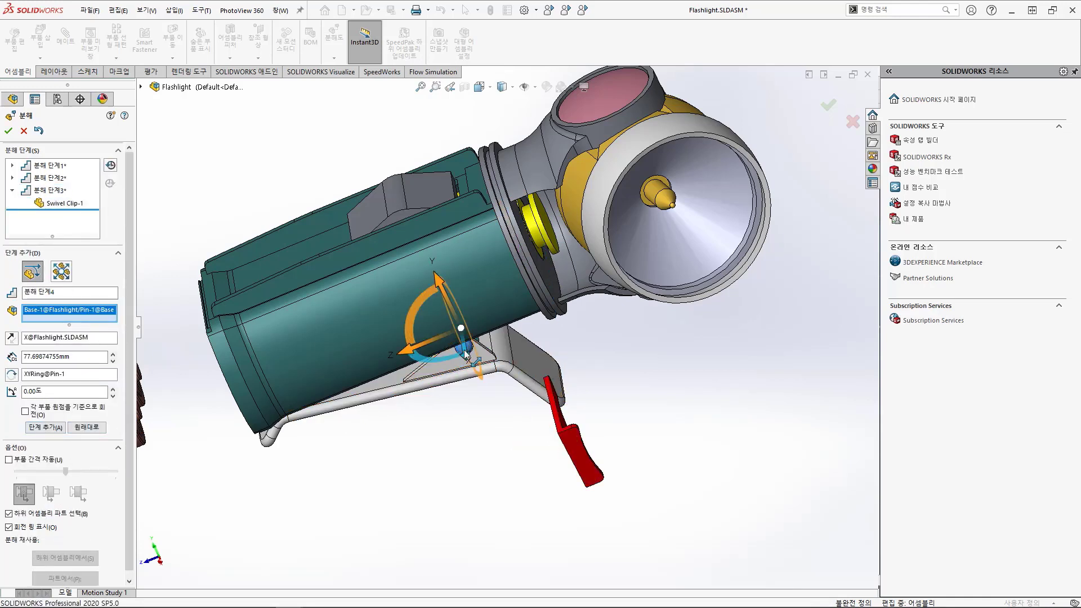
Step: Explode the pin about 67 mm along X and the grey clip about 32 mm down along Y, and finish the exploded view
{"action": "left_click_drag", "start_coordinate": [465, 354], "coordinate": [482, 524]}
{"action": "left_click", "coordinate": [45, 439]}
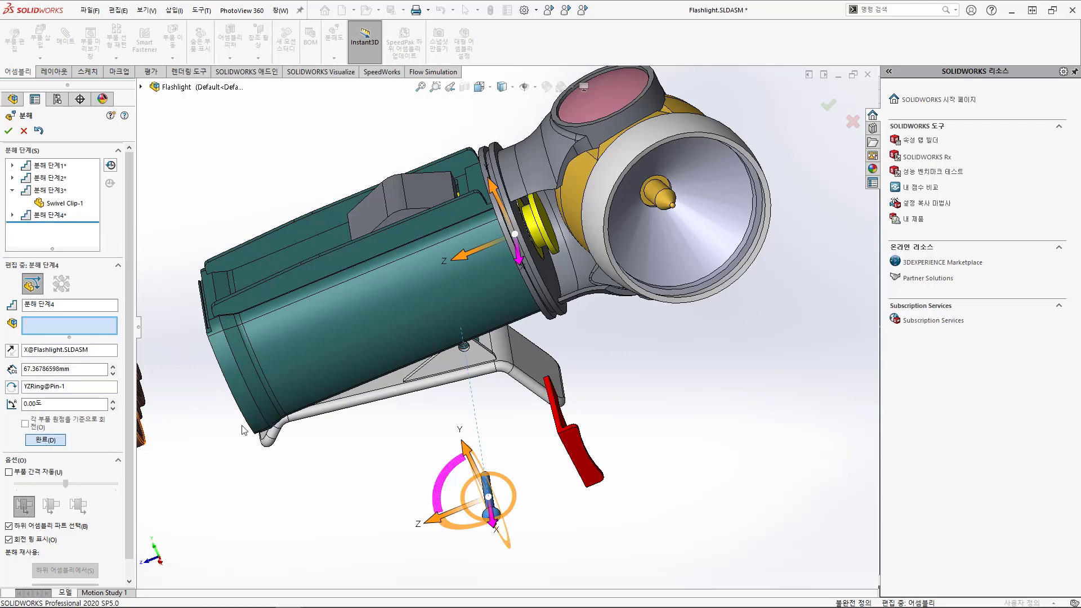
{"action": "left_click", "coordinate": [475, 363]}
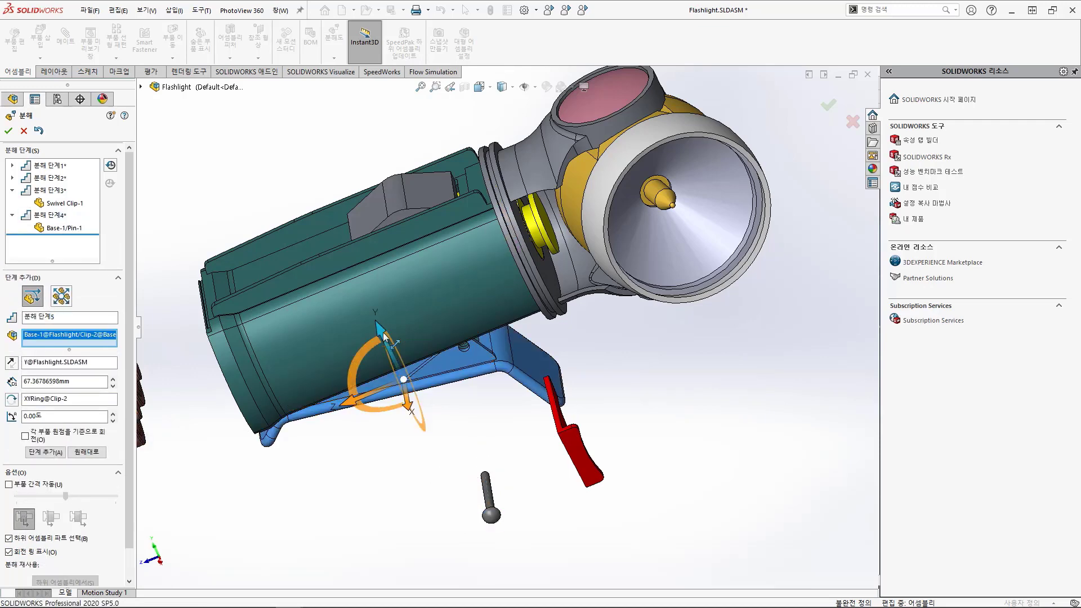
{"action": "left_click_drag", "start_coordinate": [474, 363], "coordinate": [500, 462]}
{"action": "left_click", "coordinate": [46, 464]}
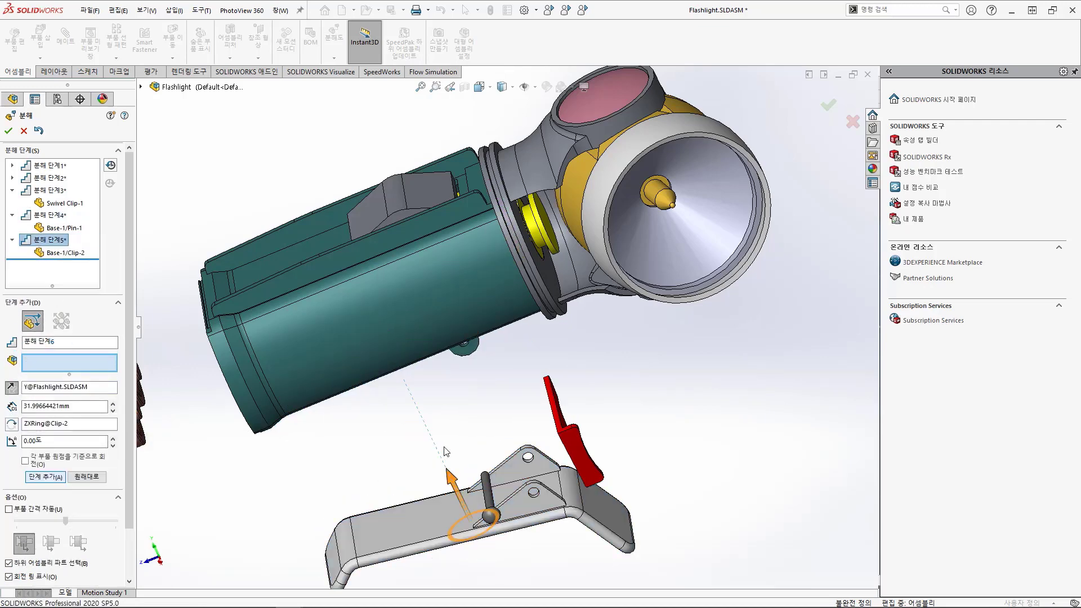
{"action": "scroll", "coordinate": [501, 423], "scroll_direction": "up", "scroll_amount": 5}
{"action": "middle_click_drag", "start_coordinate": [472, 409], "coordinate": [521, 423]}
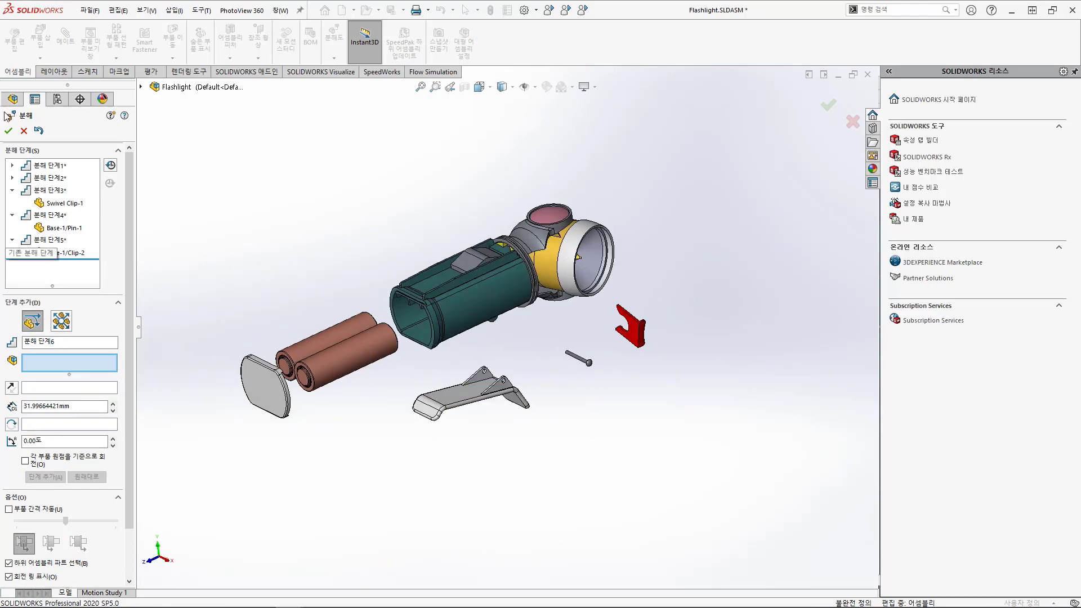
{"action": "left_click", "coordinate": [8, 132]}
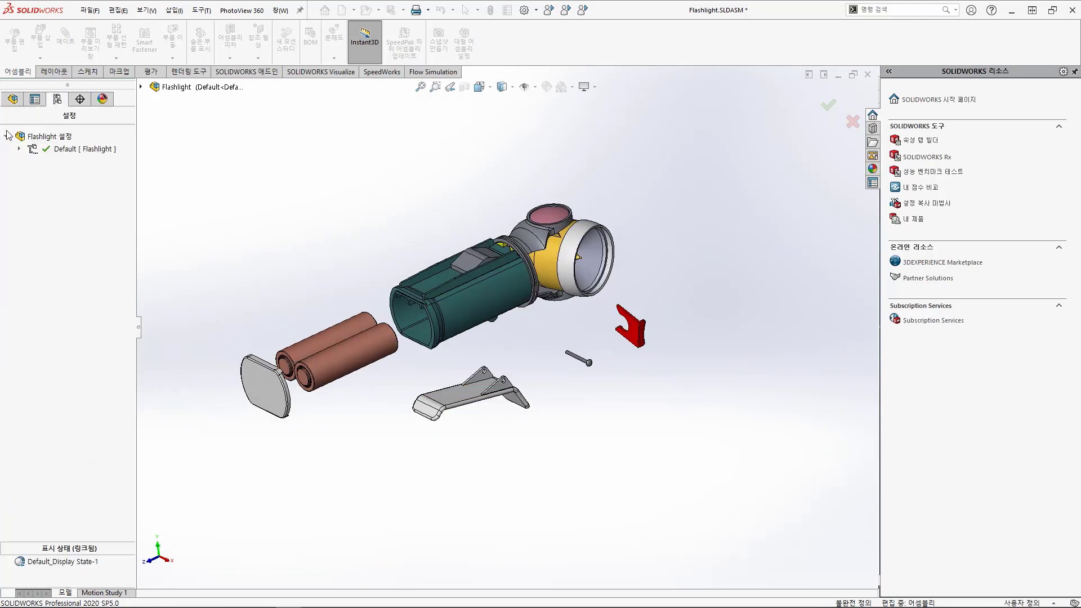
Step: Play the animated collapse of the new exploded view, followed by its animated explode
{"action": "left_click", "coordinate": [47, 163]}
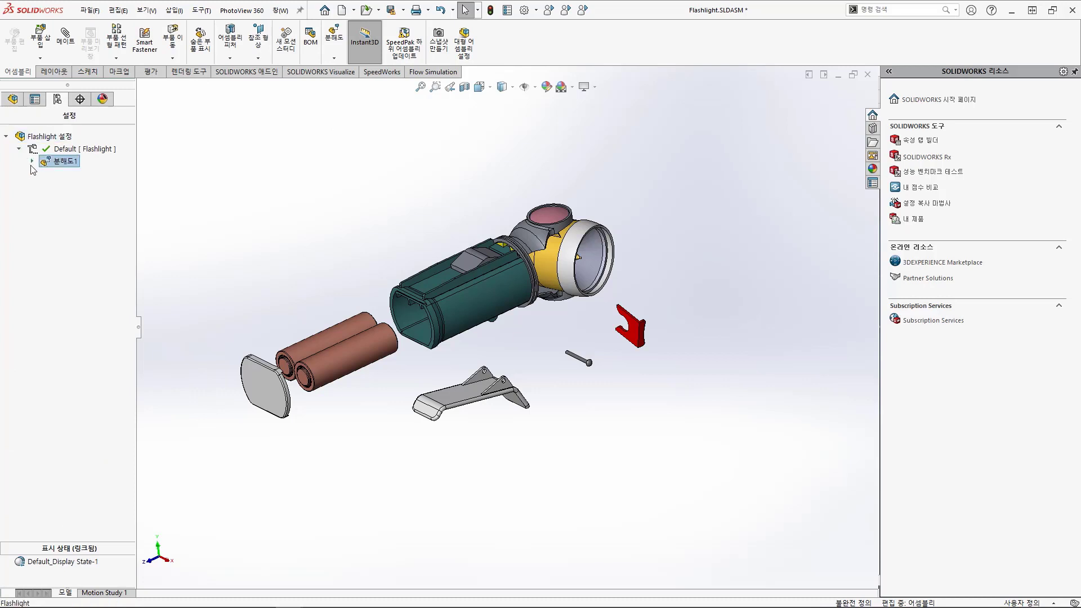
{"action": "right_click", "coordinate": [47, 164]}
{"action": "left_click", "coordinate": [82, 187]}
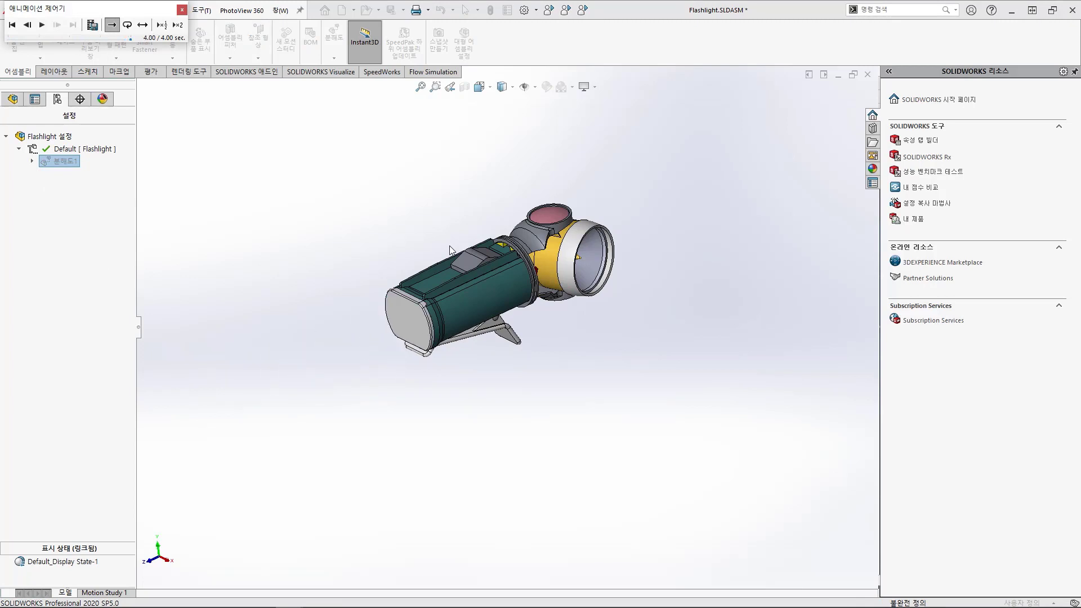
{"action": "left_click", "coordinate": [182, 9]}
{"action": "right_click", "coordinate": [63, 161]}
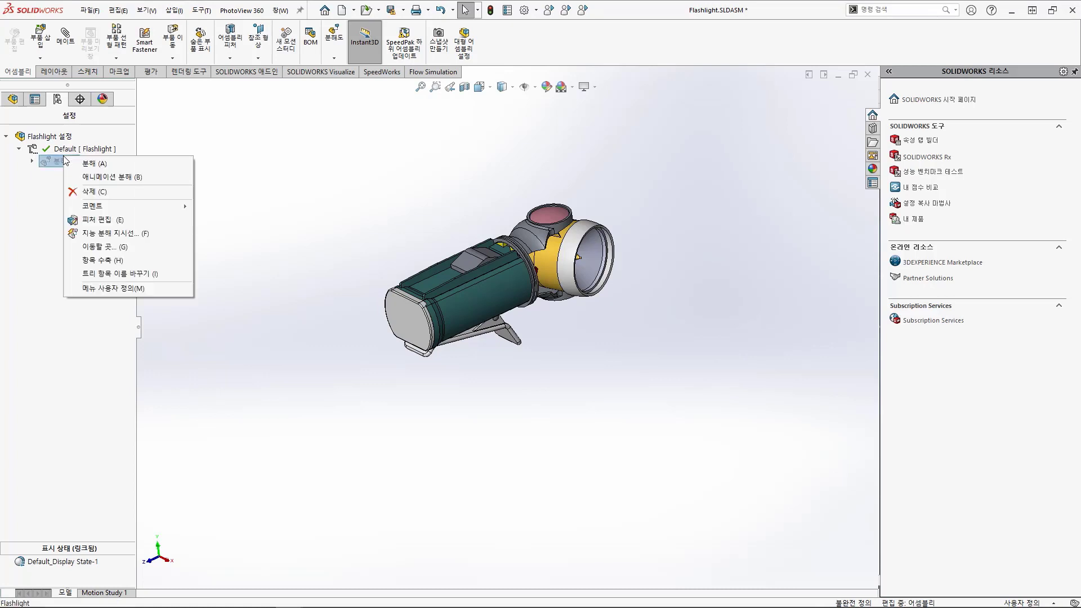
{"action": "left_click", "coordinate": [95, 177]}
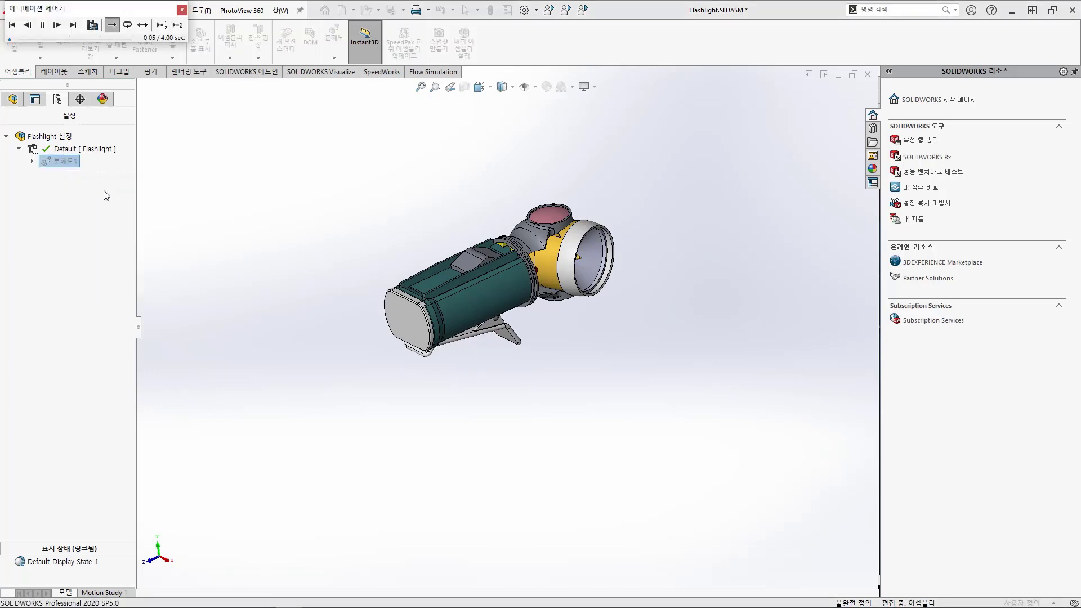
Step: Review the renderer choices for saving the explode animation to a file, and leave without saving
{"action": "left_click", "coordinate": [93, 24]}
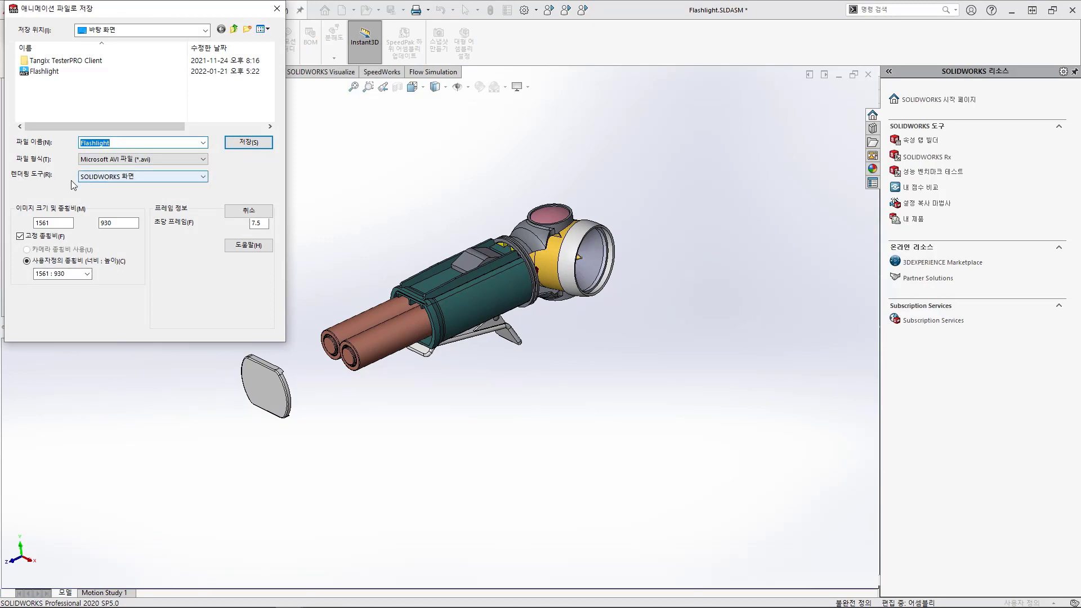
{"action": "left_click", "coordinate": [88, 178]}
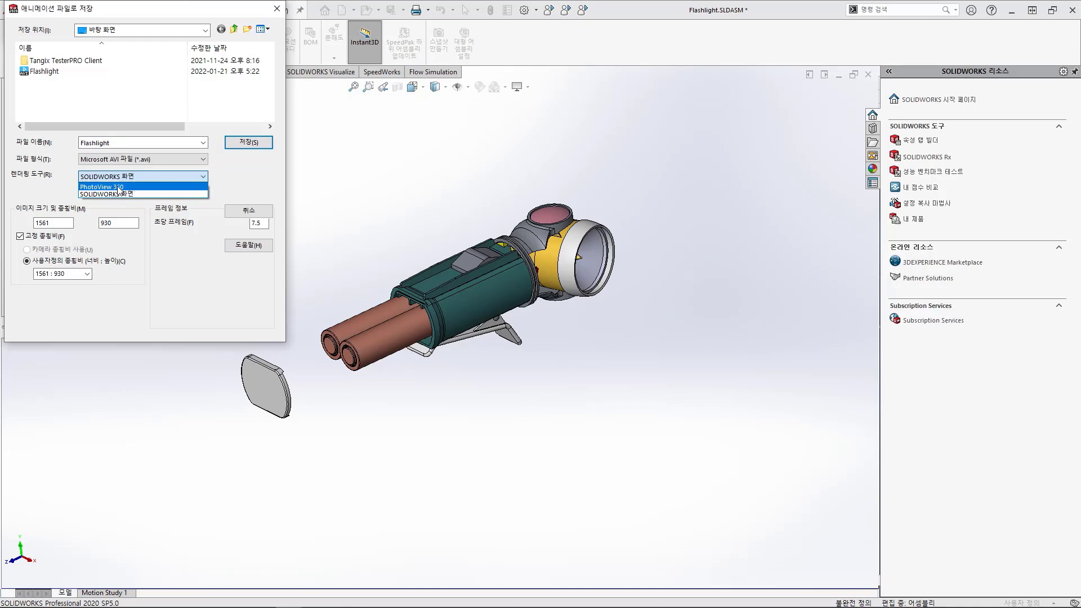
{"action": "left_click", "coordinate": [253, 216]}
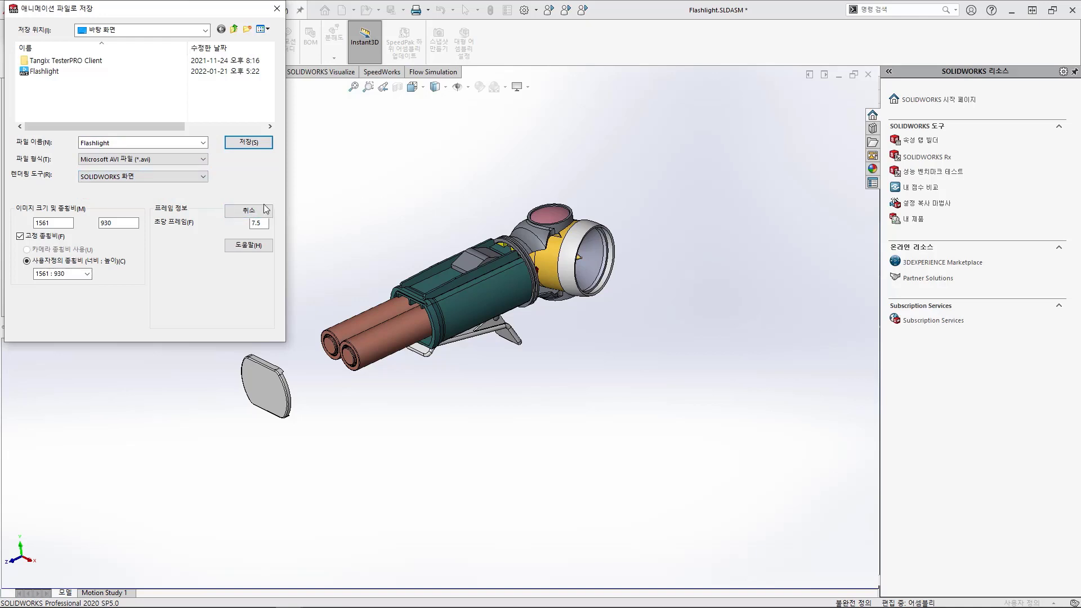
{"action": "left_click", "coordinate": [266, 210]}
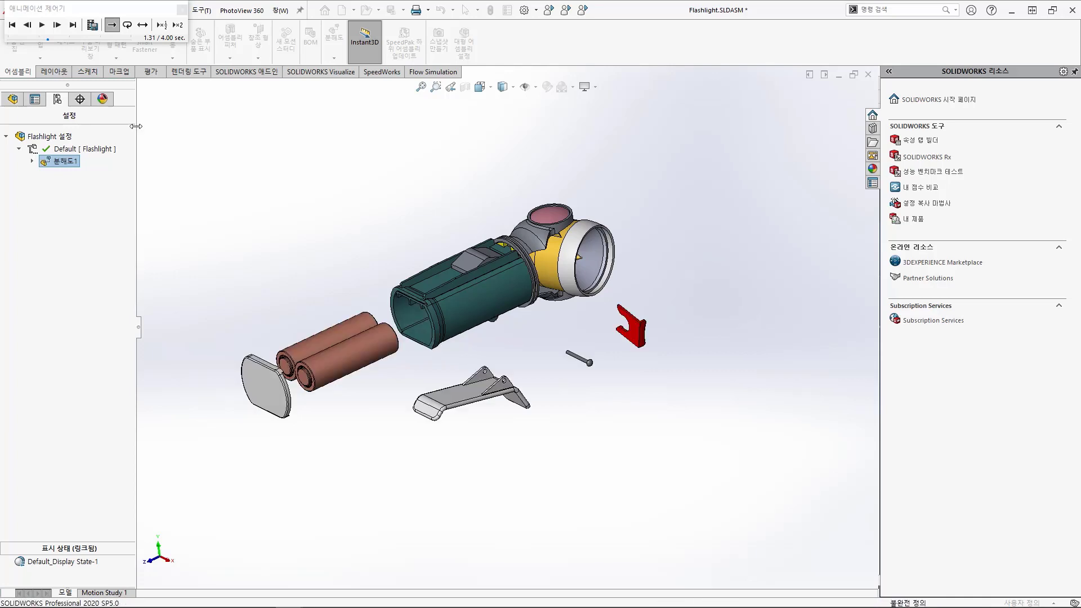
{"action": "left_click", "coordinate": [181, 9]}
Step: Collapse the exploded view and show the assembly in isometric orientation with the side pane hidden
{"action": "right_click", "coordinate": [57, 166]}
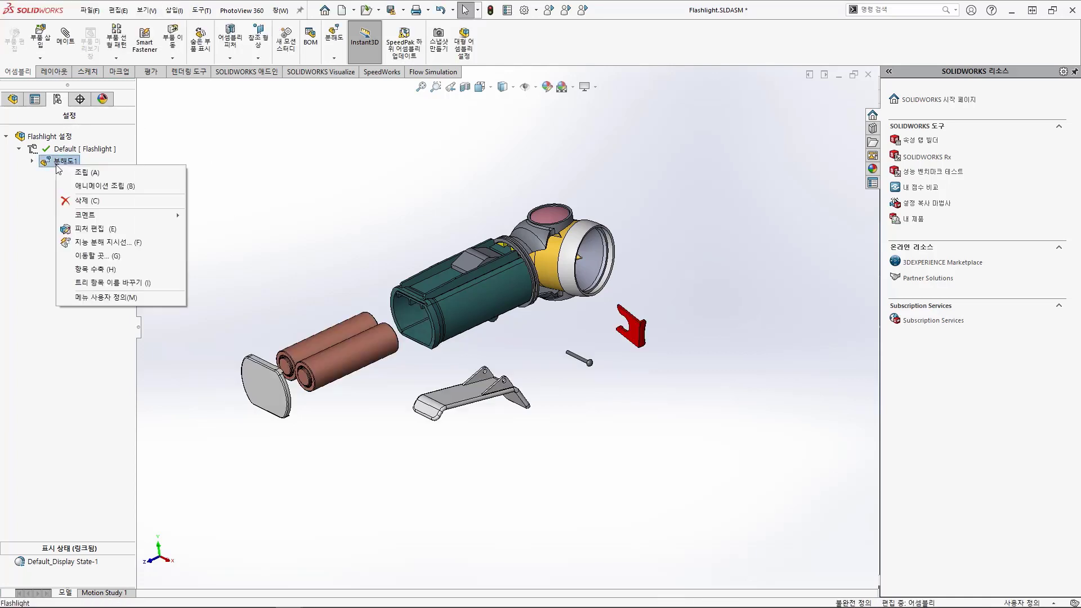
{"action": "left_click", "coordinate": [76, 173]}
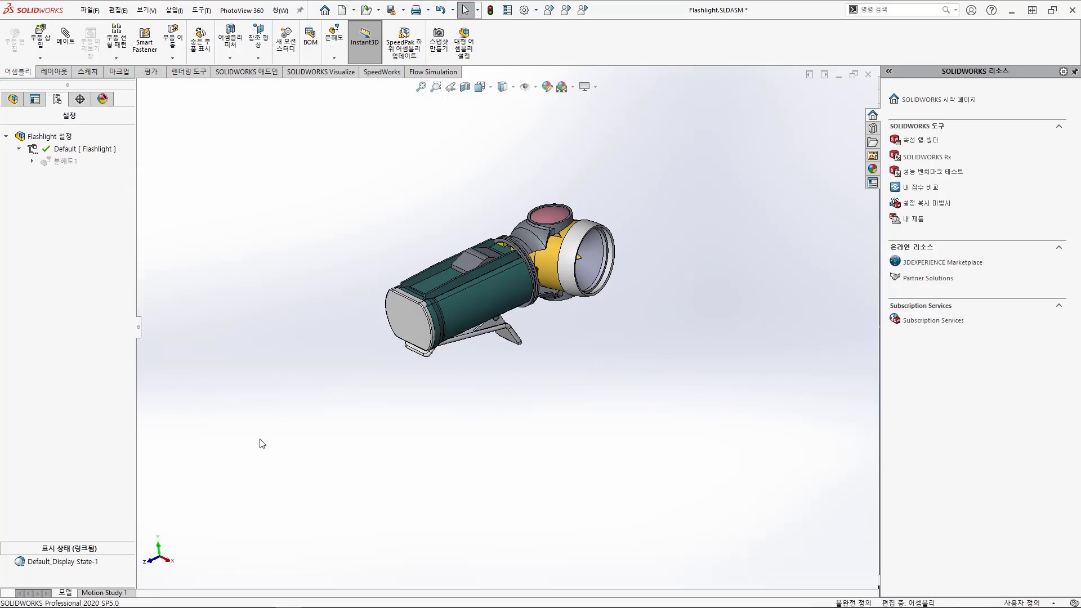
{"action": "left_click", "coordinate": [139, 327]}
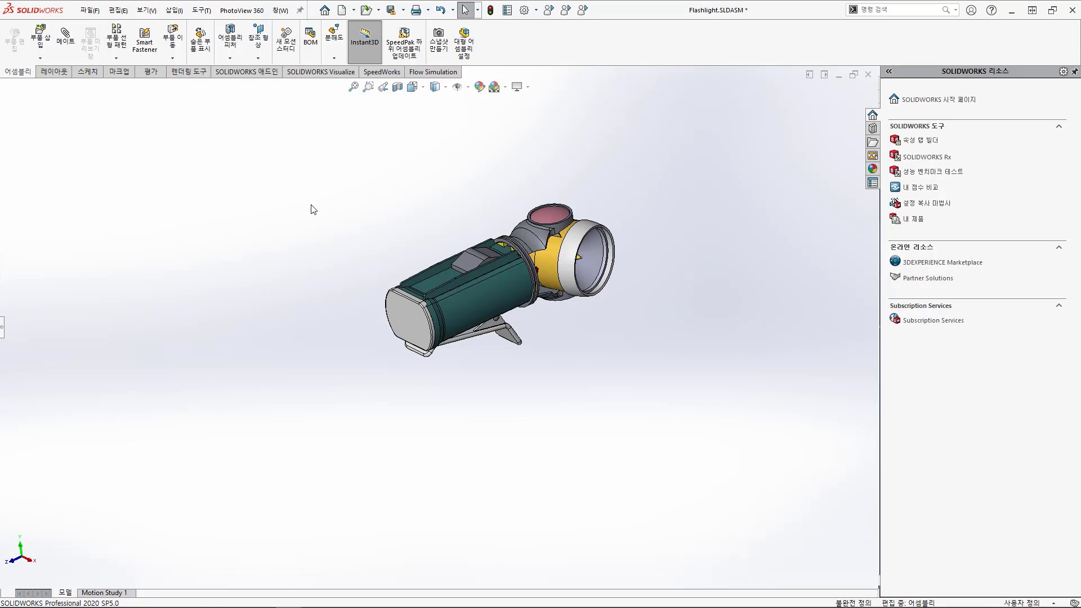
{"action": "key", "text": "s"}
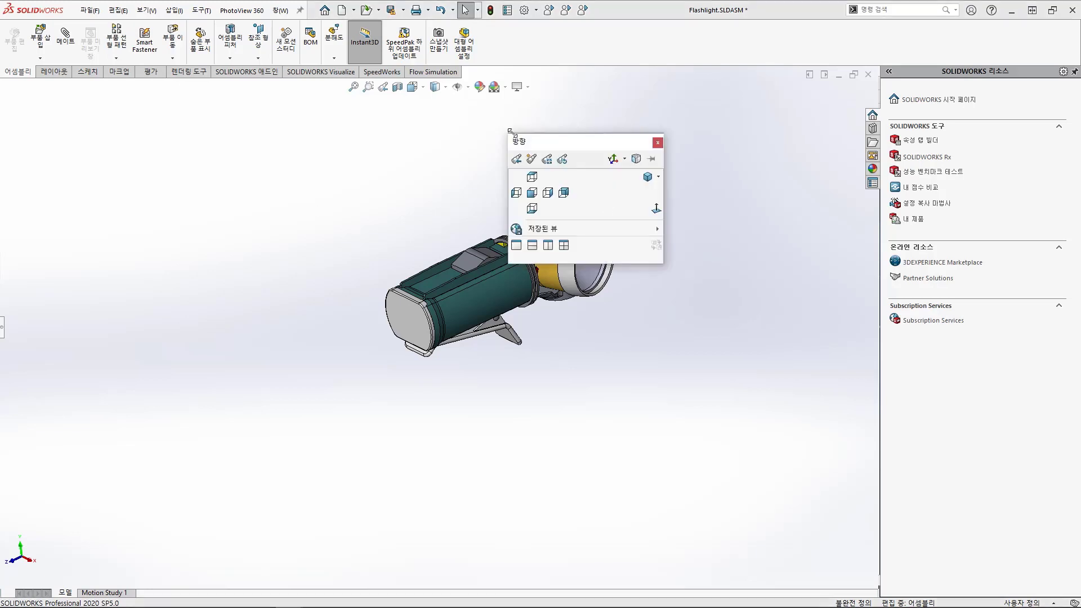
{"action": "key", "text": "ctrl+7"}
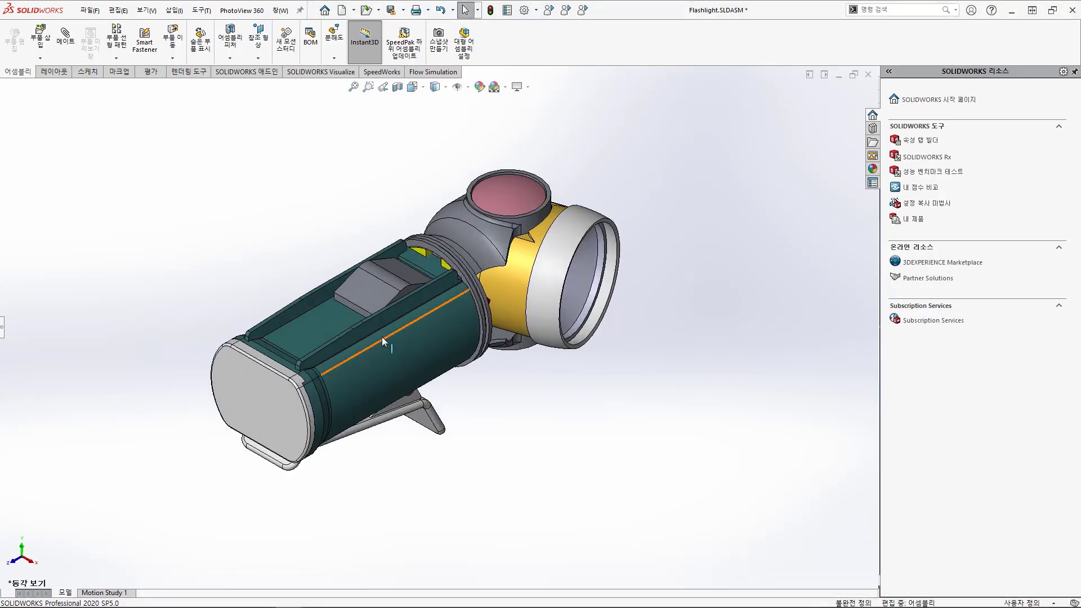
Step: Use the Animation Wizard in Motion Study 1 to add an explode animation with a 5-second duration starting at 0 seconds
{"action": "left_click", "coordinate": [121, 593]}
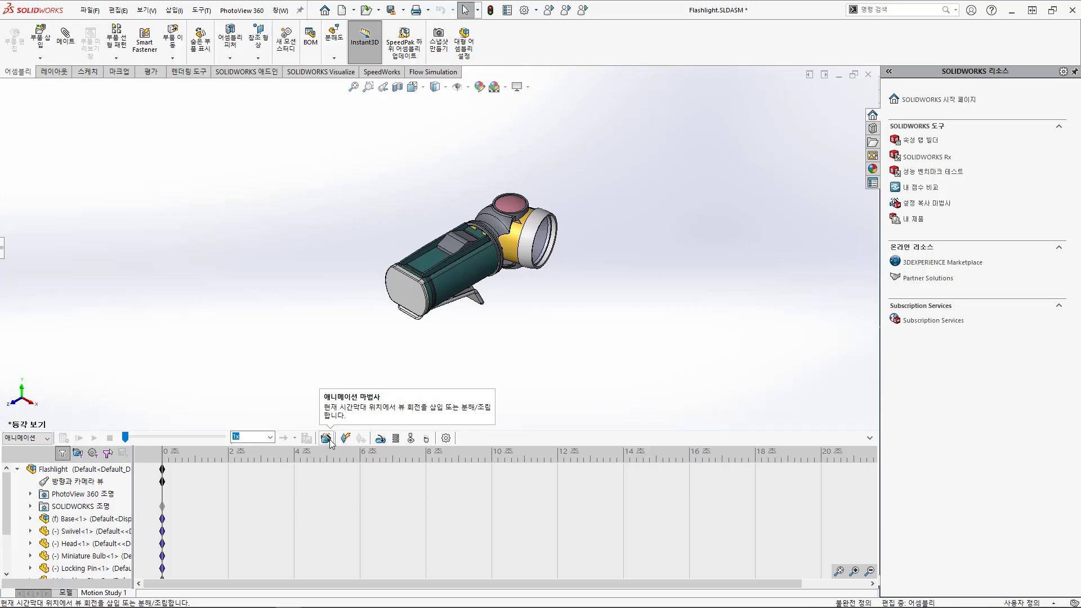
{"action": "left_click", "coordinate": [327, 438]}
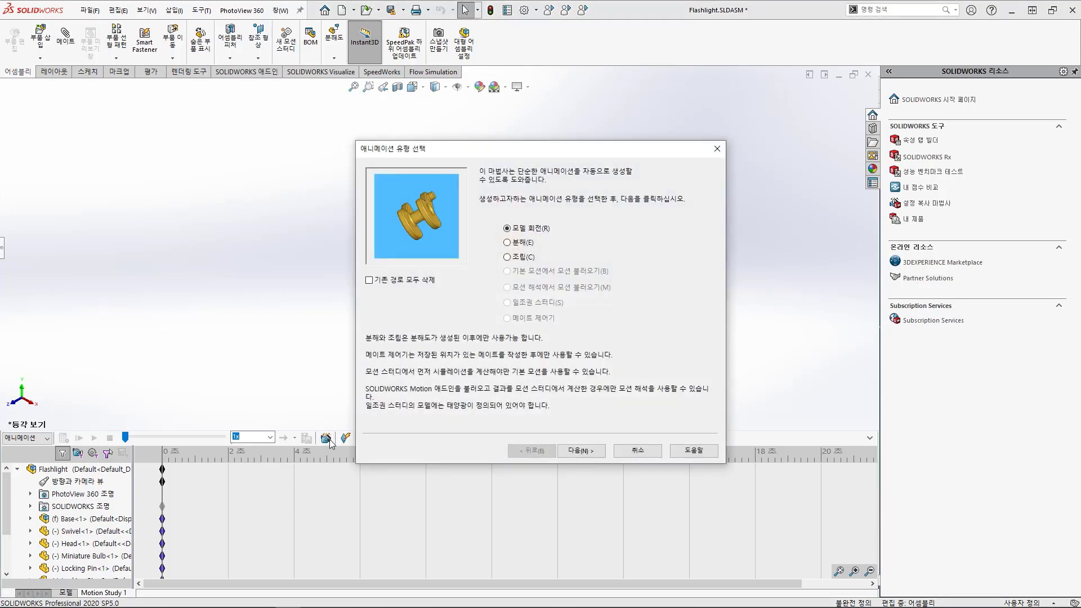
{"action": "left_click", "coordinate": [521, 244]}
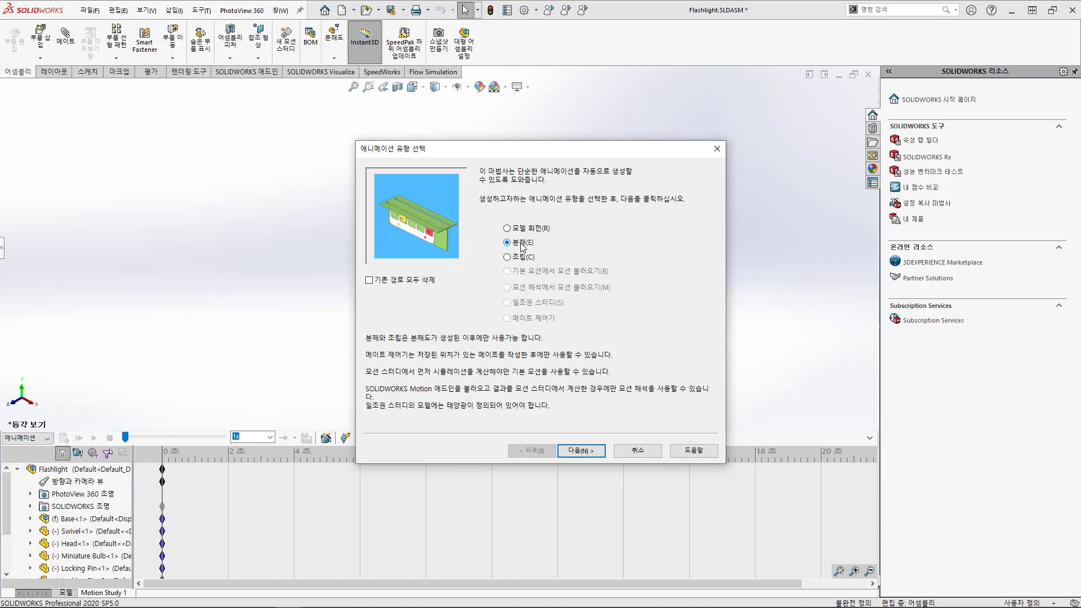
{"action": "left_click", "coordinate": [581, 450]}
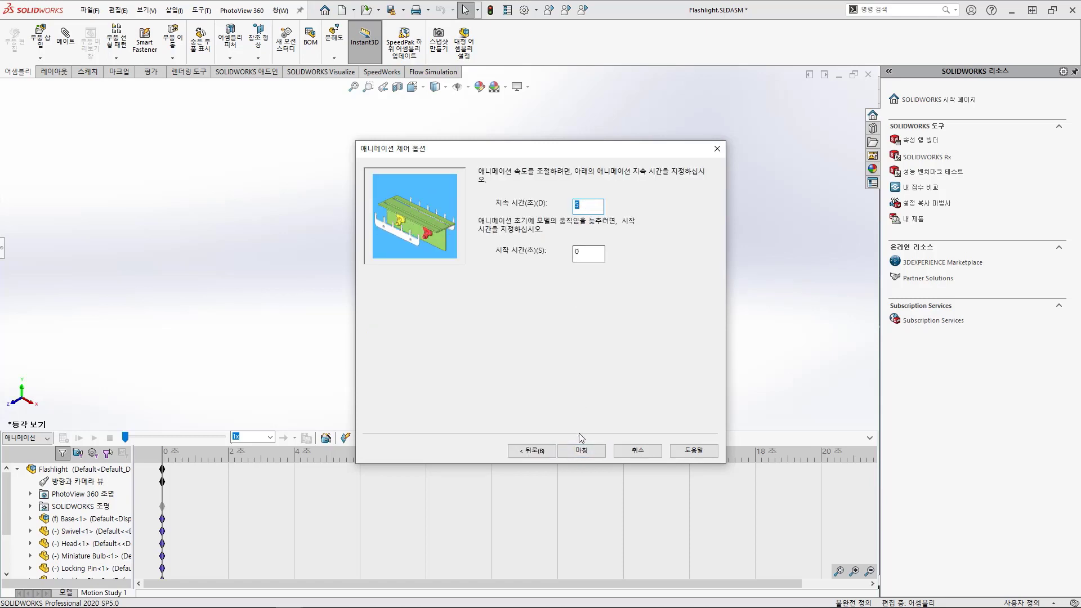
{"action": "left_click", "coordinate": [574, 449]}
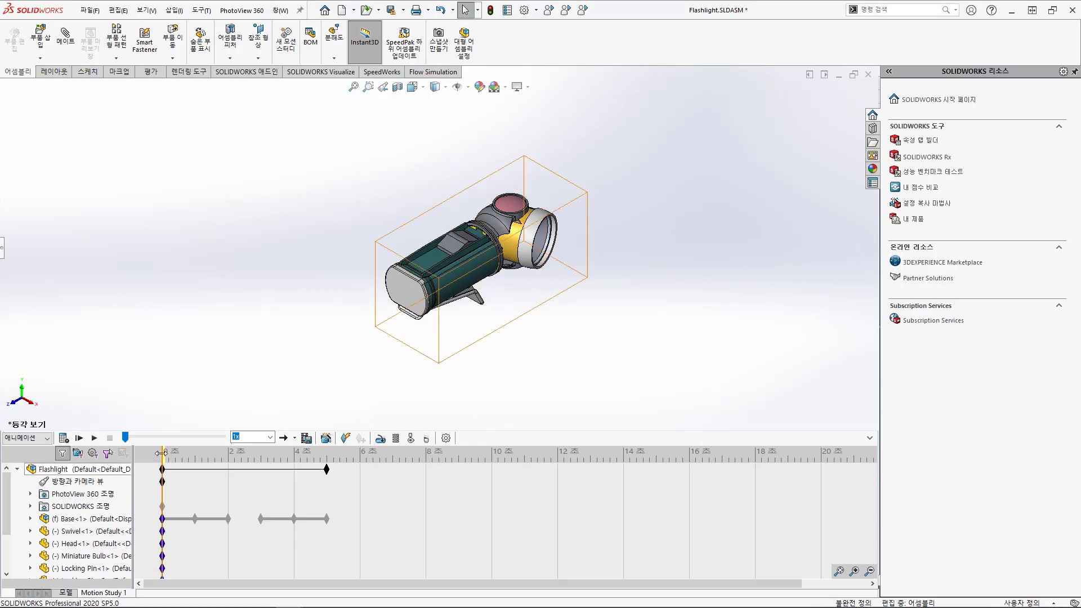
Step: Expand the Base subassembly in the motion study and scrub the timeline from 0 to 6 seconds to examine the Battery Cover's explode motion
{"action": "left_click_drag", "start_coordinate": [162, 452], "coordinate": [139, 491]}
{"action": "left_click", "coordinate": [31, 519]}
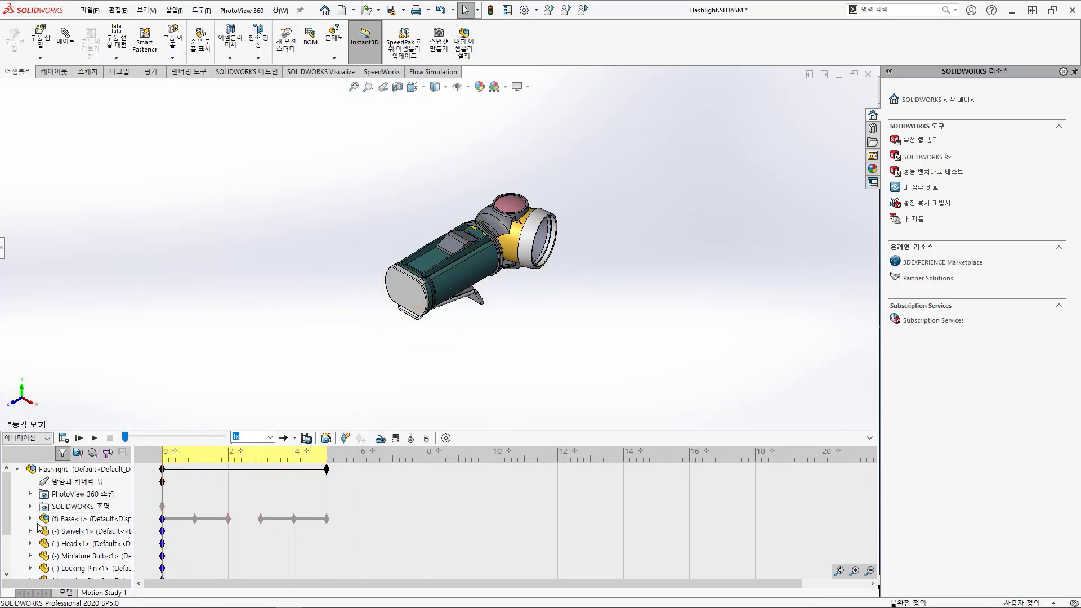
{"action": "scroll", "coordinate": [35, 525], "scroll_direction": "down", "scroll_amount": 2}
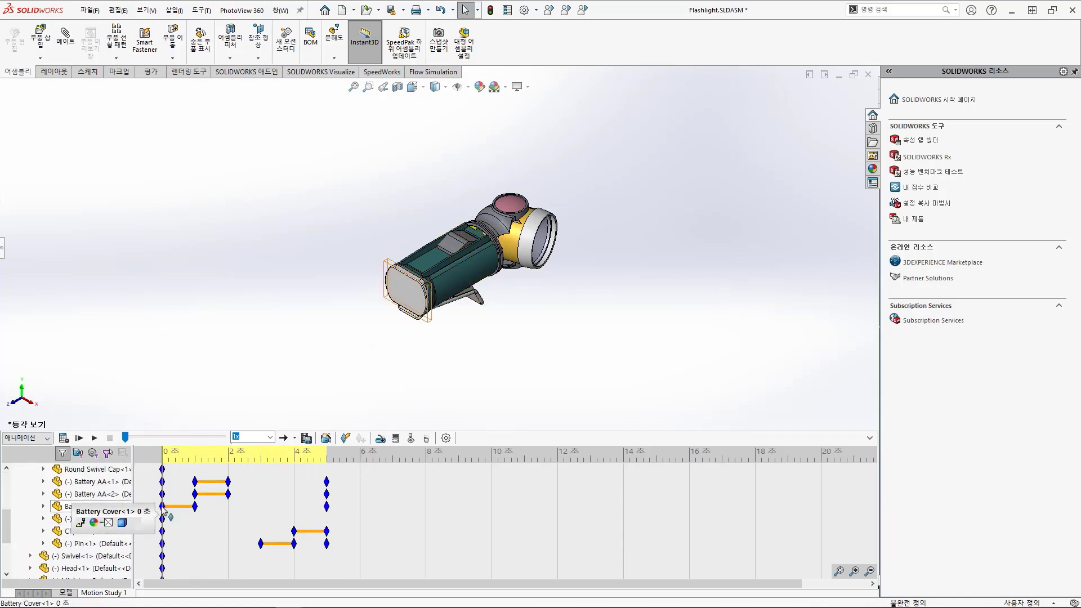
{"action": "mouse_move", "coordinate": [163, 454]}
{"action": "left_mouse_down"}
{"action": "mouse_move", "coordinate": [184, 455]}
{"action": "mouse_move", "coordinate": [162, 455]}
{"action": "left_mouse_up"}
{"action": "left_click", "coordinate": [93, 506]}
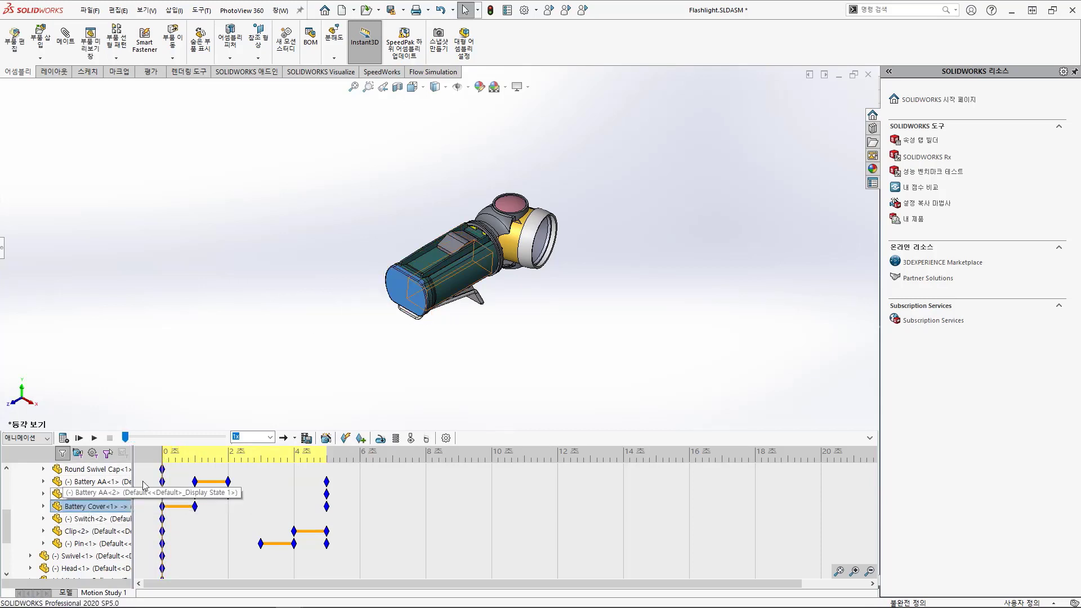
{"action": "left_click", "coordinate": [196, 495]}
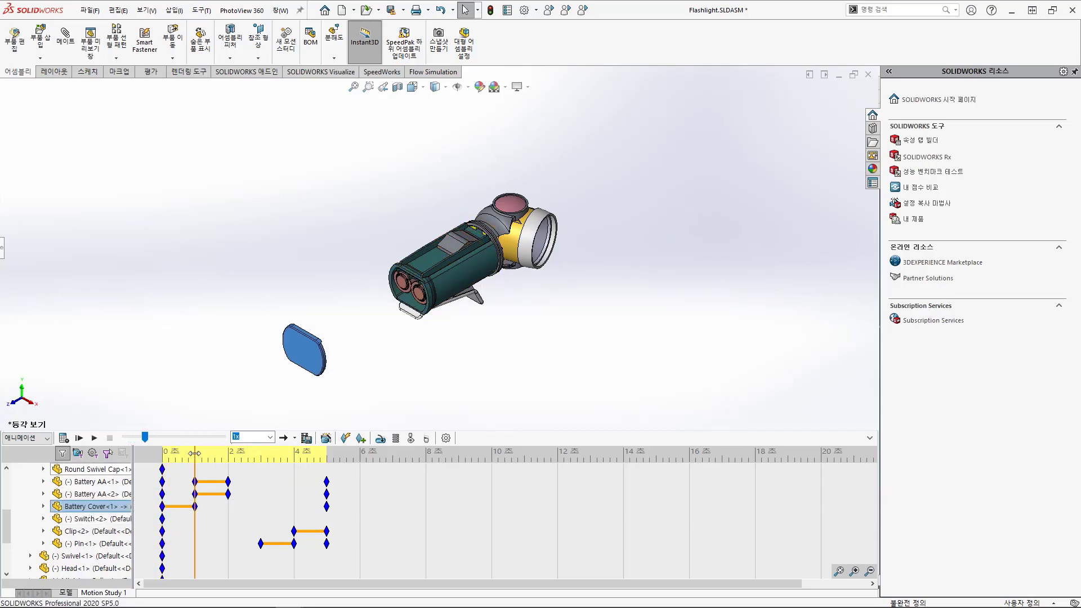
{"action": "left_click", "coordinate": [195, 506]}
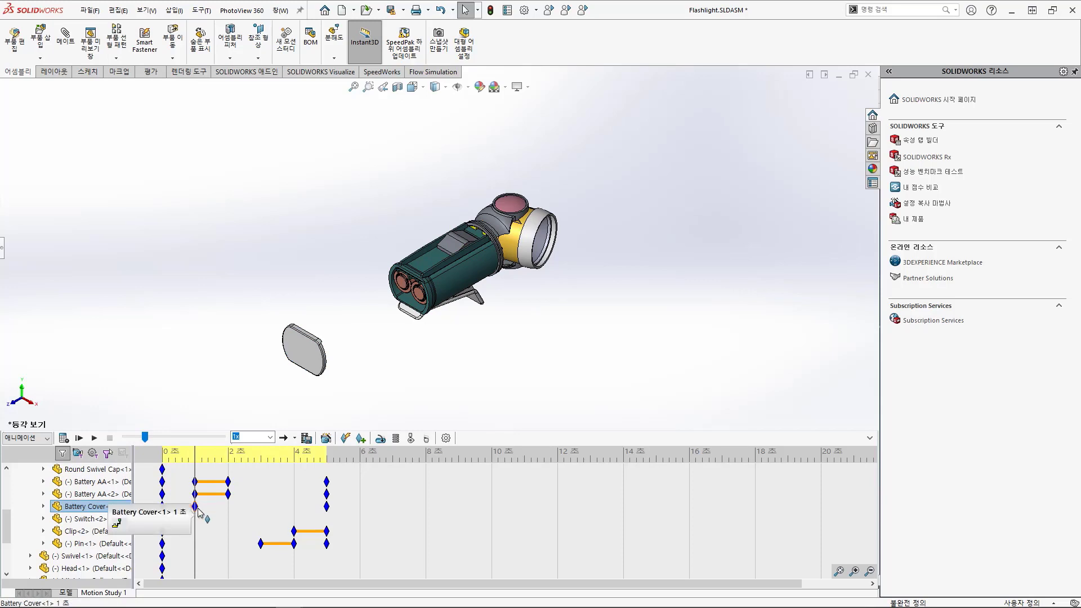
{"action": "left_click_drag", "start_coordinate": [197, 456], "coordinate": [359, 468]}
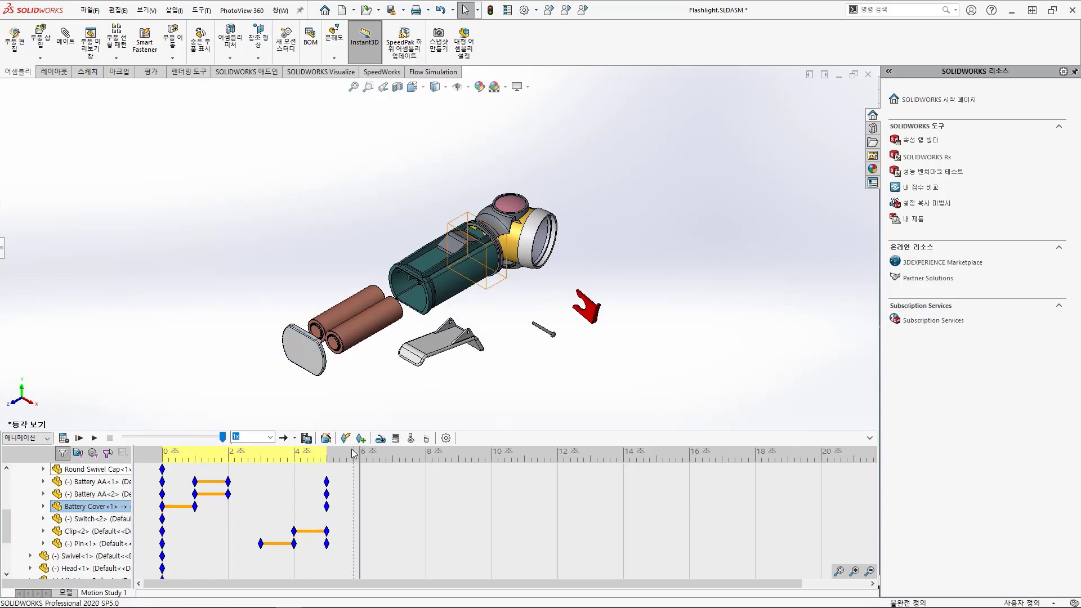
Step: Try PhotoView 360 as the renderer for saving the explode animation to a file, and leave without saving
{"action": "left_click", "coordinate": [303, 440]}
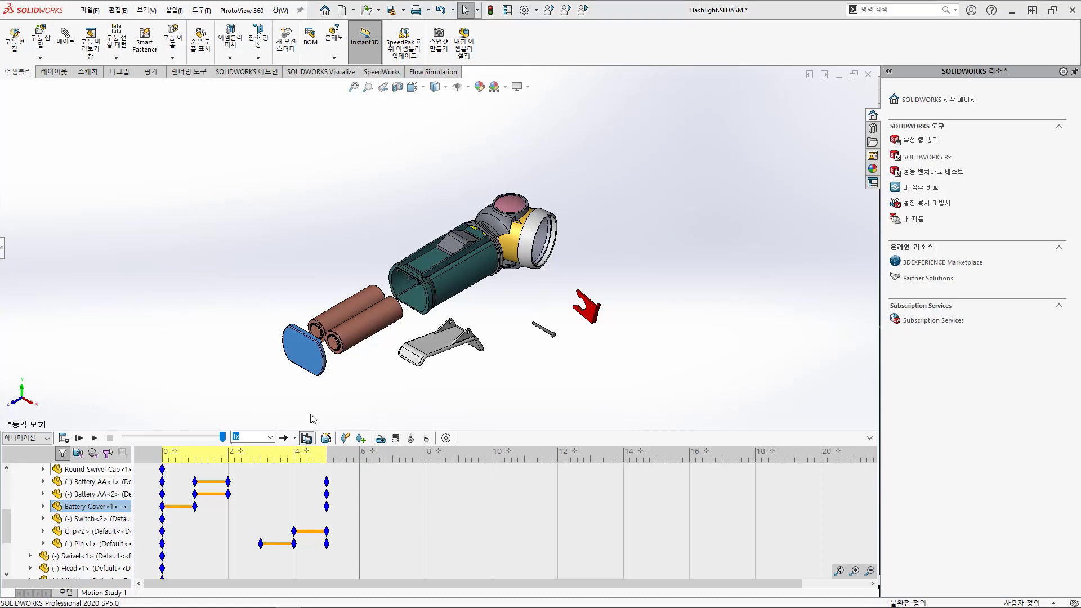
{"action": "left_click", "coordinate": [563, 308]}
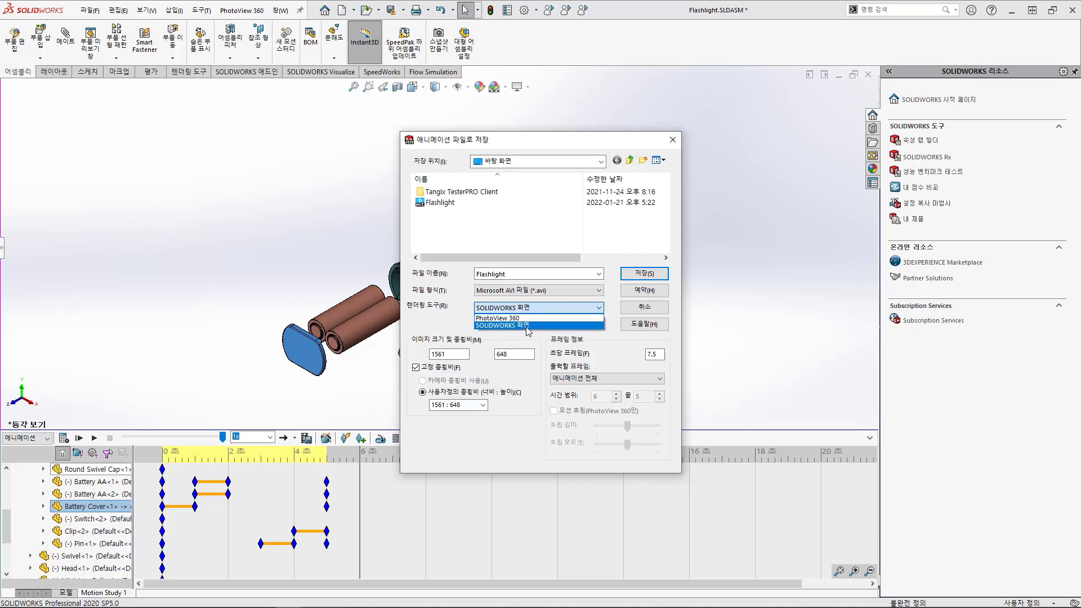
{"action": "left_click", "coordinate": [524, 319]}
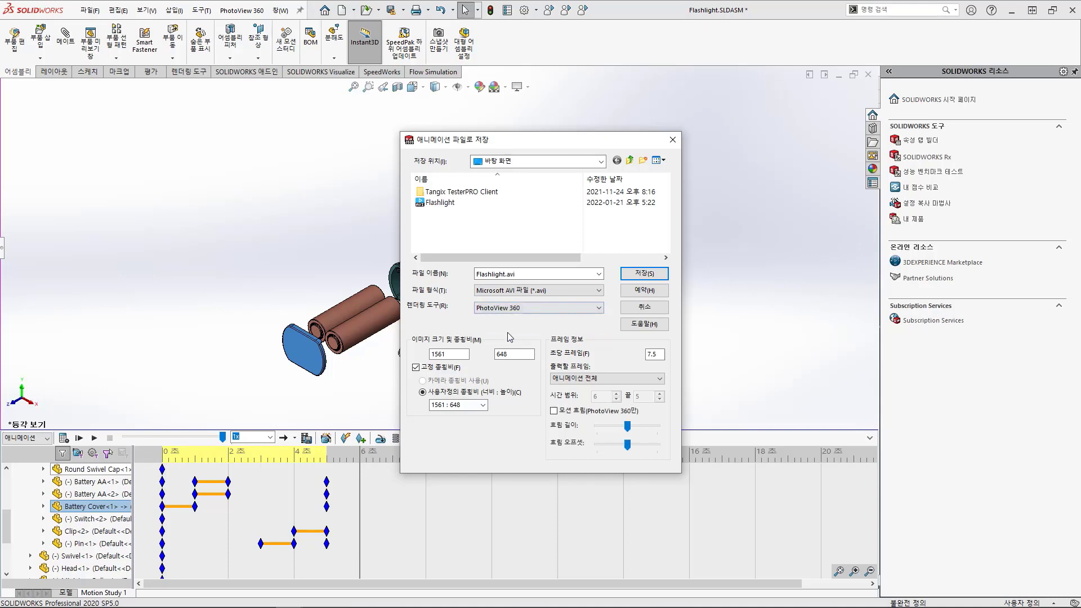
{"action": "left_click", "coordinate": [644, 308]}
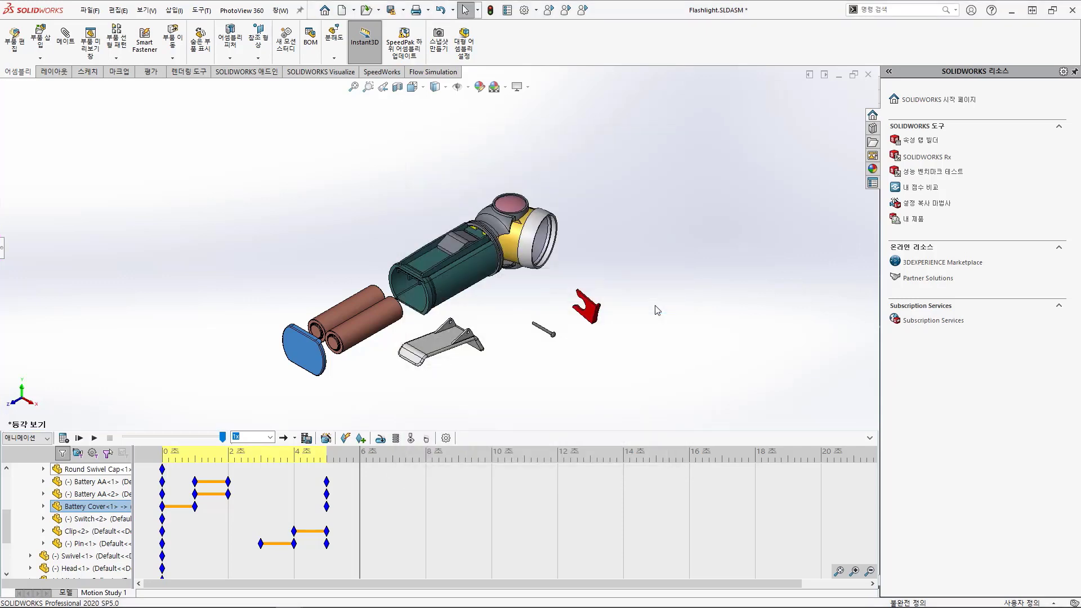
Step: Check the PhotoView 360 entry in the add-ins list, and look at the animation save settings without saving
{"action": "left_click", "coordinate": [535, 9]}
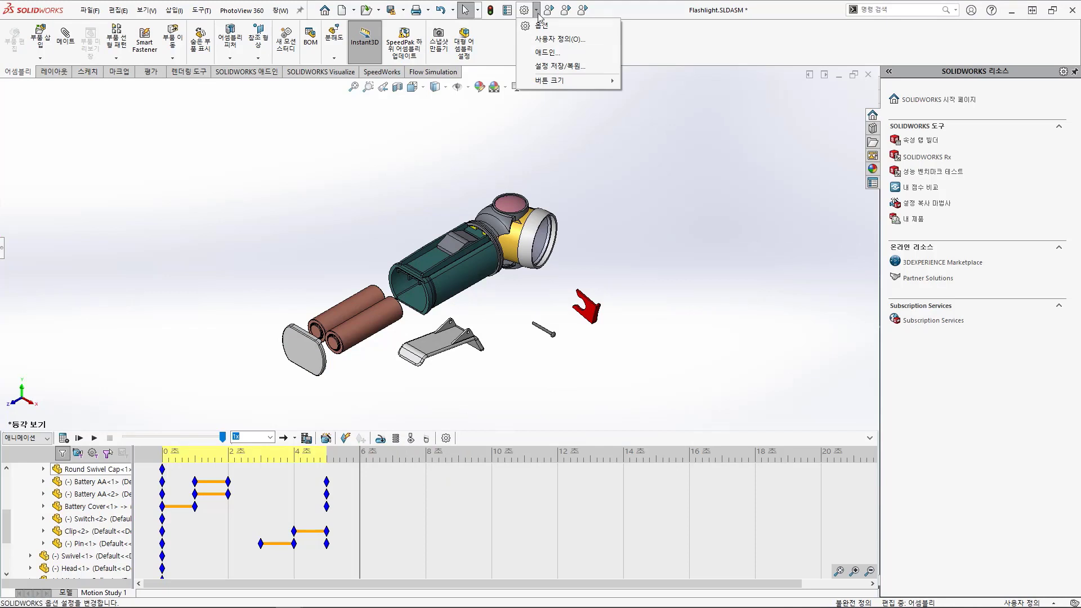
{"action": "left_click", "coordinate": [544, 53]}
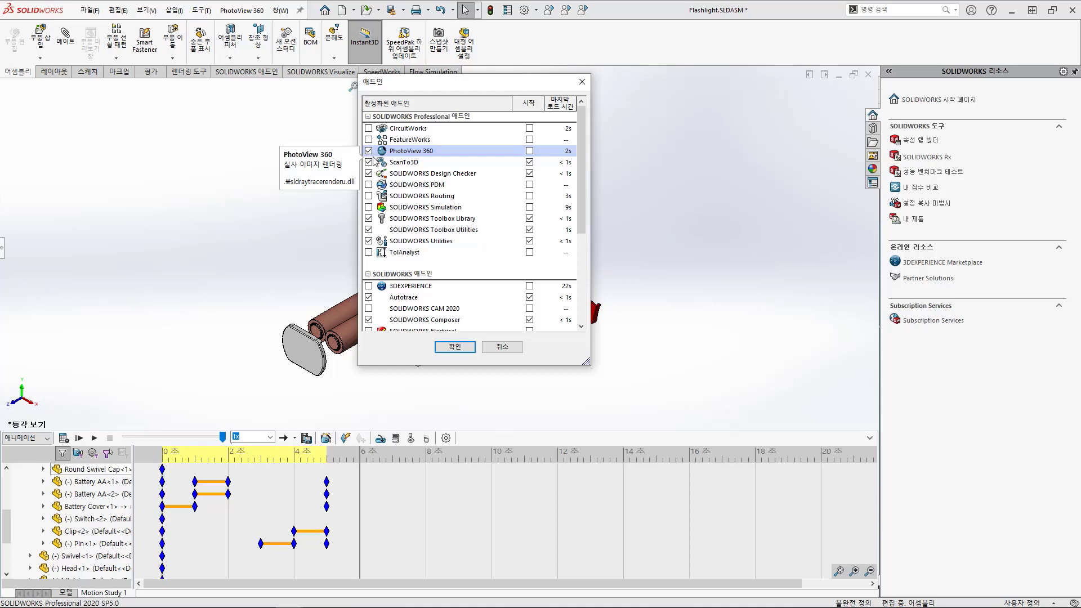
{"action": "left_click", "coordinate": [454, 346]}
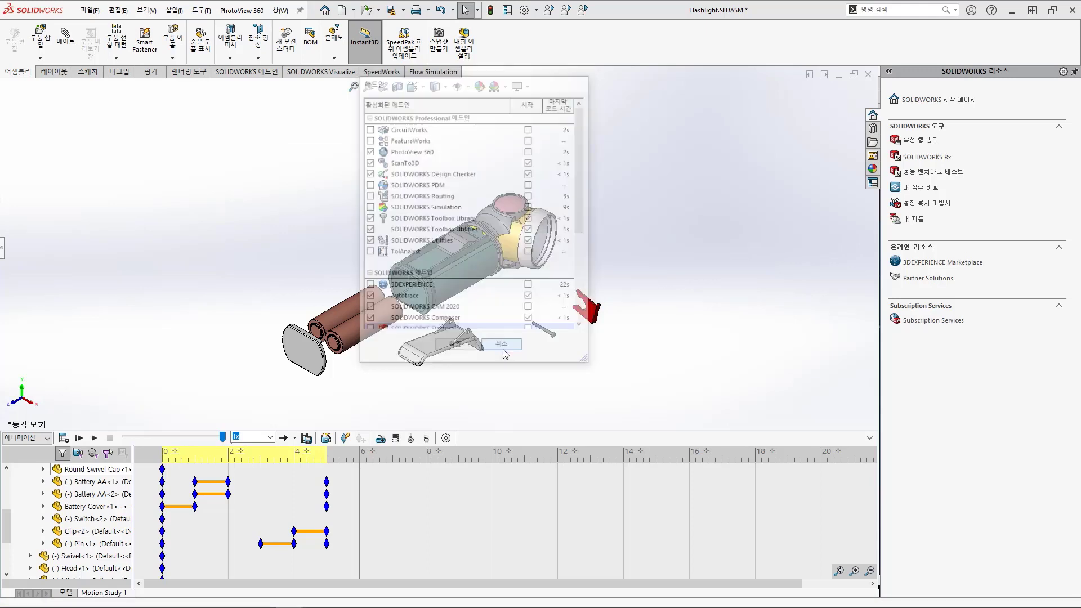
{"action": "left_click", "coordinate": [304, 440]}
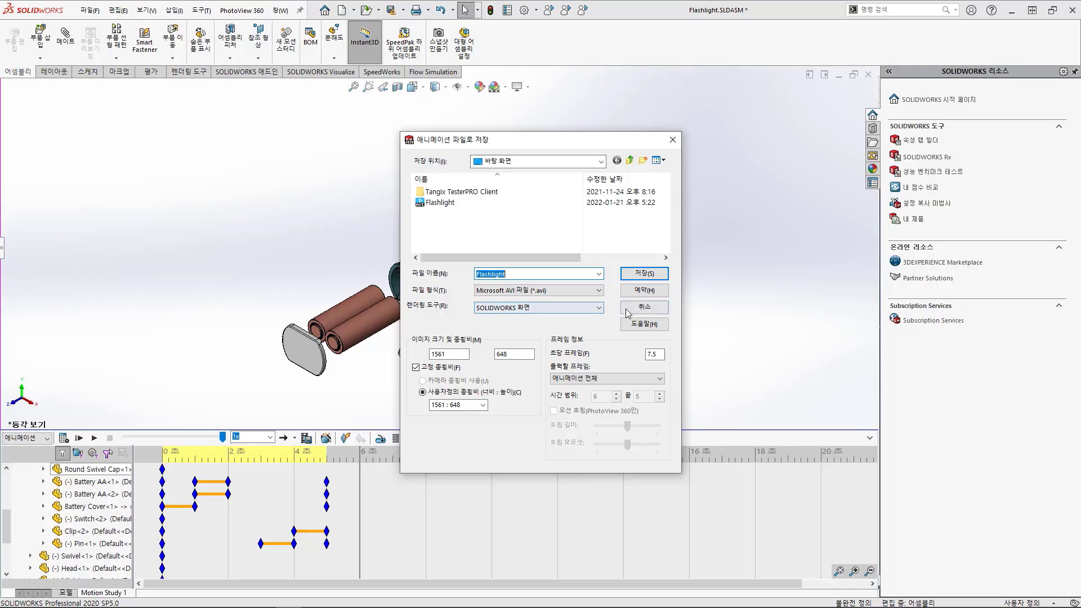
{"action": "left_click", "coordinate": [641, 307]}
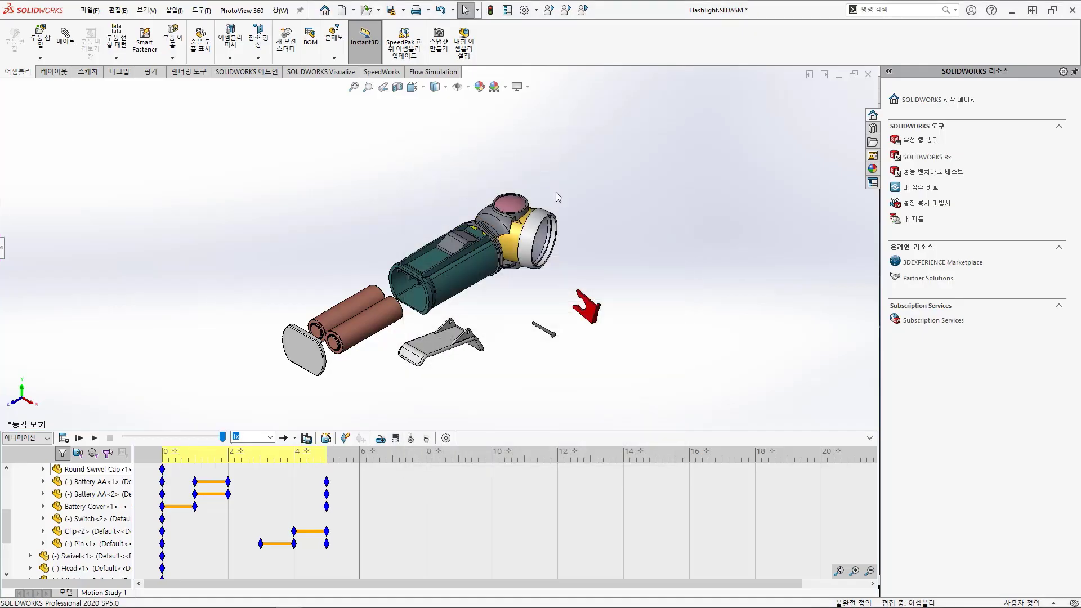
Step: Review the PhotoView 360 add-in once more without changing it, and show the rendering tools it provides
{"action": "left_click", "coordinate": [537, 9]}
{"action": "left_click", "coordinate": [545, 53]}
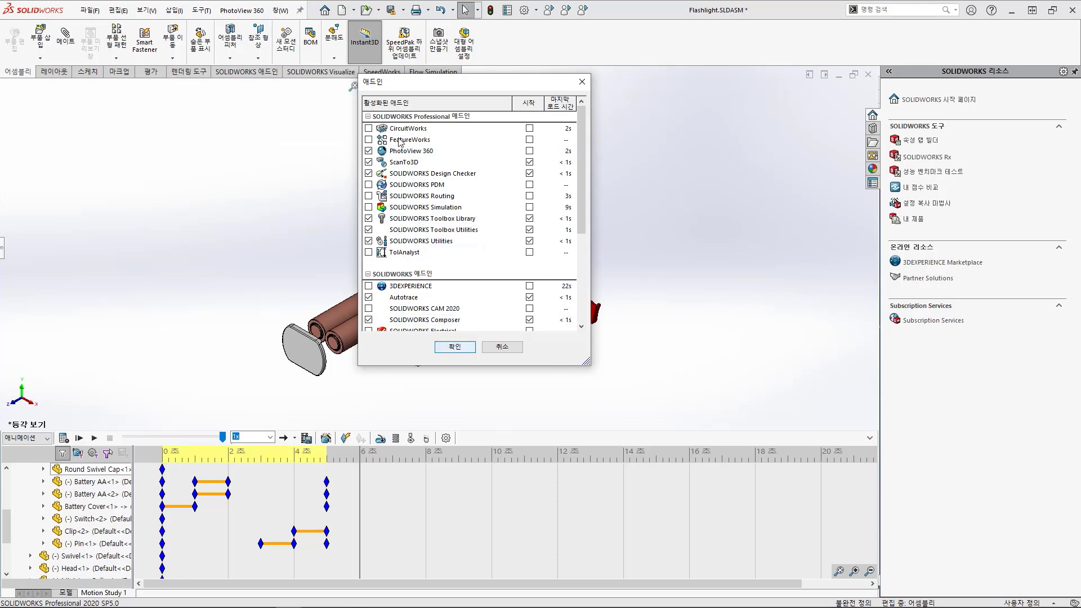
{"action": "left_click", "coordinate": [495, 348]}
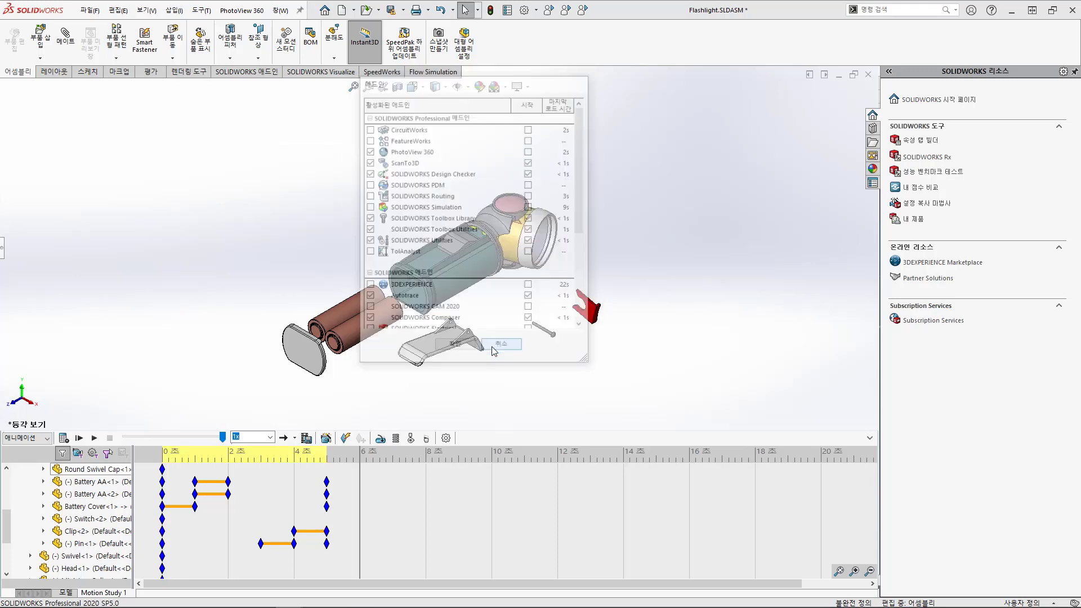
{"action": "left_click", "coordinate": [187, 72]}
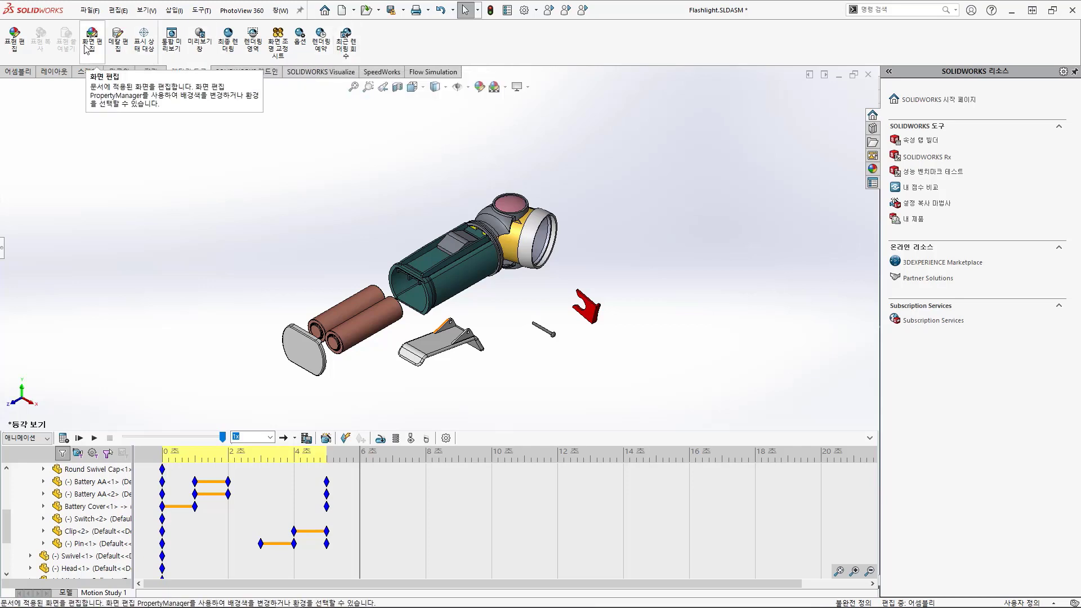
Step: Review the renderer choices for the animation file again, and cancel the save
{"action": "left_click", "coordinate": [306, 438]}
{"action": "left_click", "coordinate": [521, 307]}
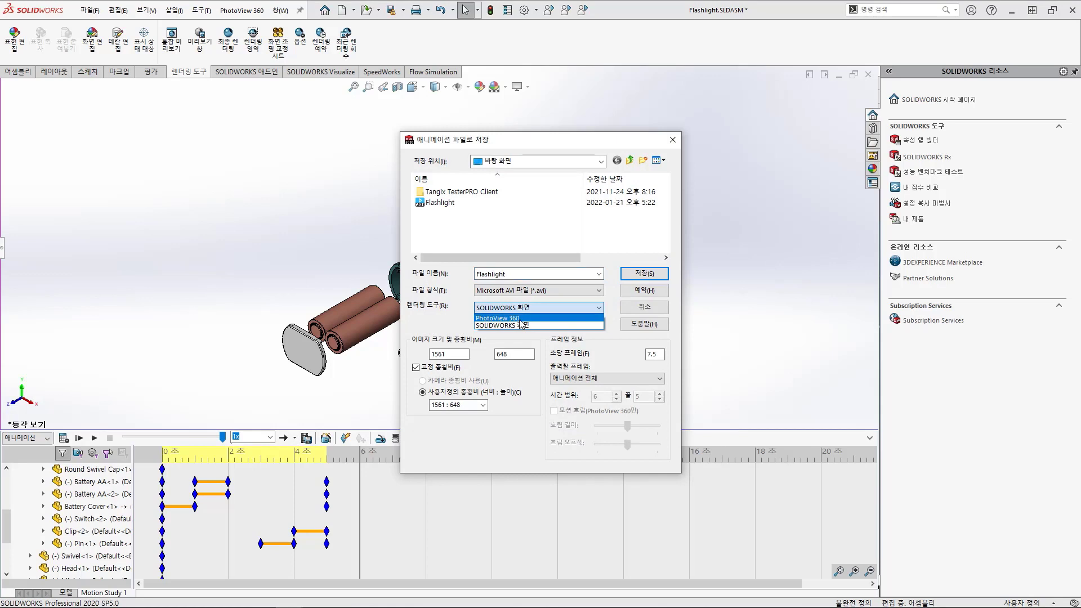
{"action": "left_click", "coordinate": [654, 312]}
{"action": "left_click", "coordinate": [644, 307]}
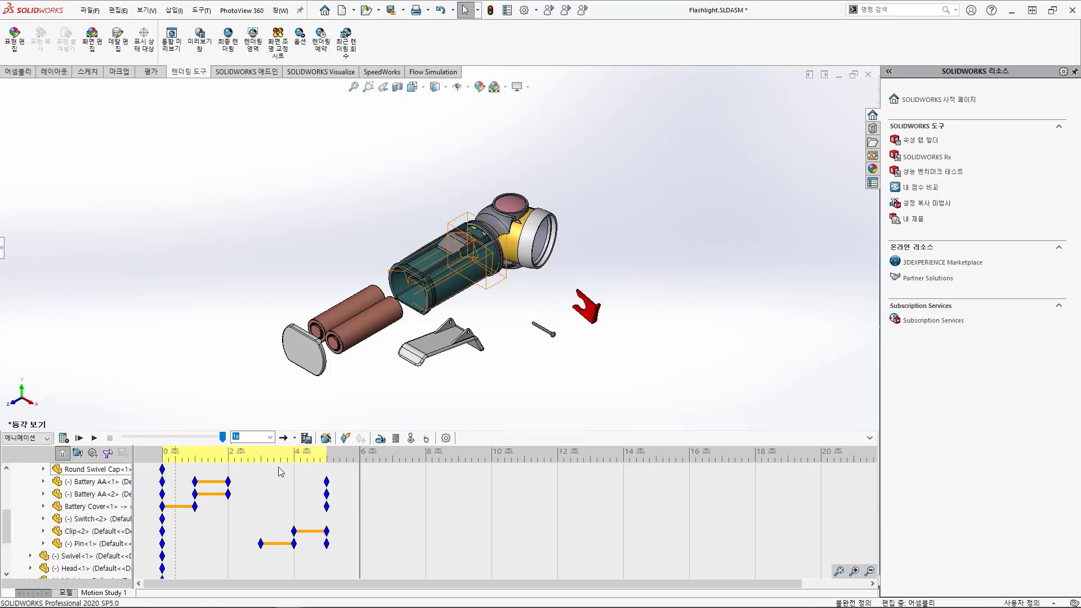
Step: Use the Animation Wizard to add a collapse animation with a 5-second duration starting at 6 seconds
{"action": "left_click", "coordinate": [325, 438]}
{"action": "left_click", "coordinate": [508, 258]}
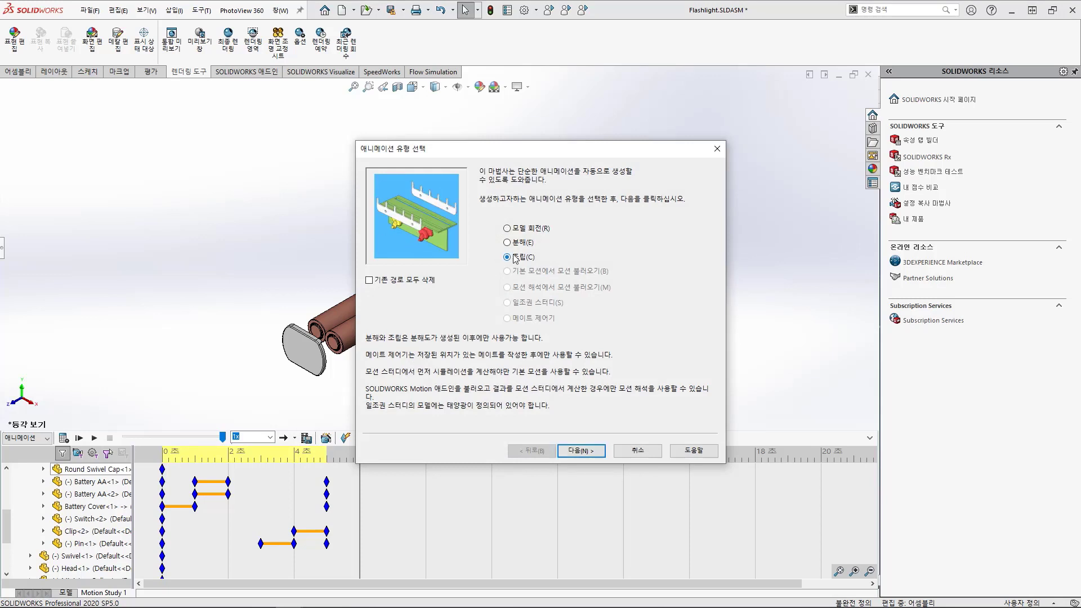
{"action": "left_click", "coordinate": [582, 451]}
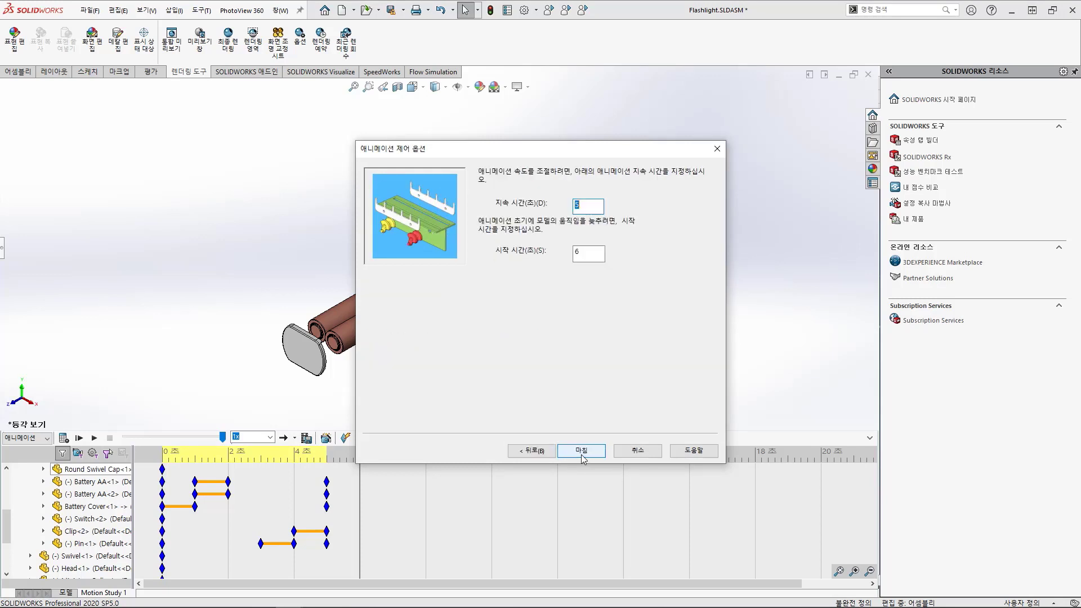
{"action": "double_click", "coordinate": [586, 253]}
{"action": "type", "text": "6"}
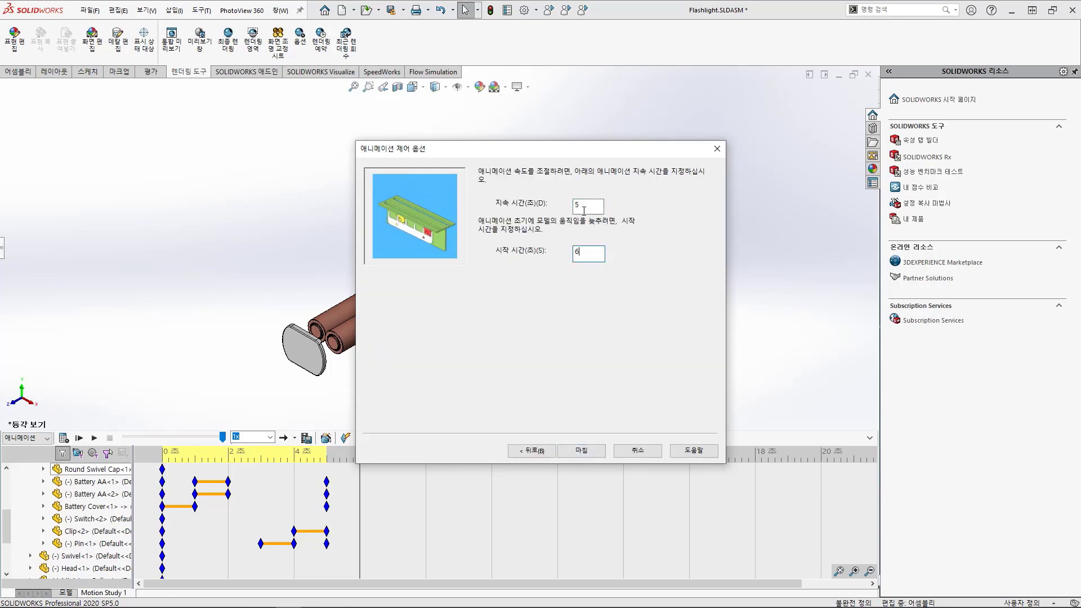
{"action": "left_click", "coordinate": [581, 450]}
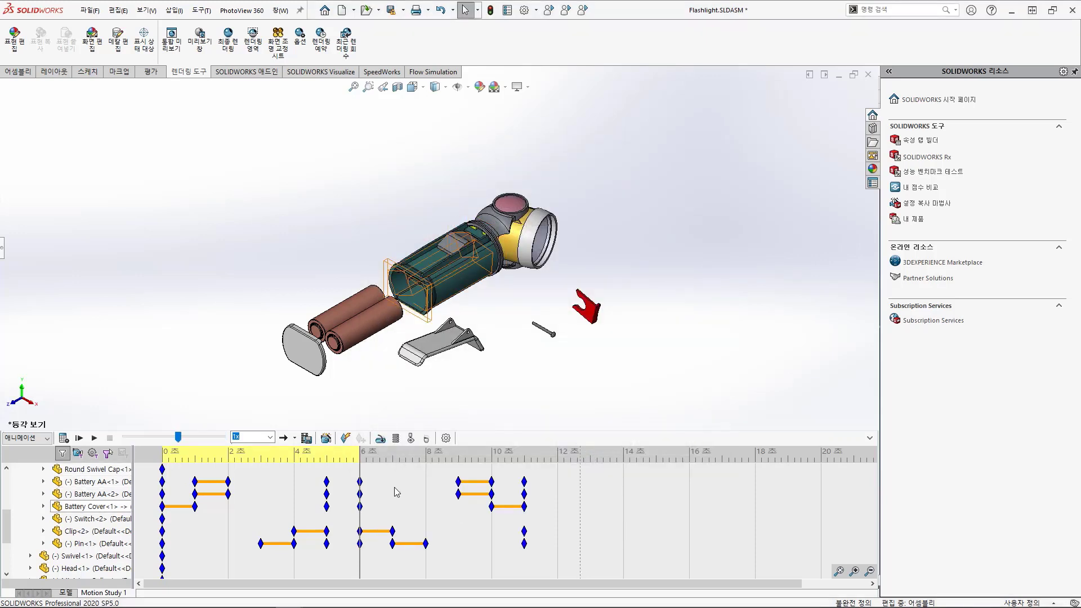
Step: Scrub the timeline between 5 and 7 seconds to examine the pause and the Clip's return at the start of the collapse
{"action": "left_click", "coordinate": [327, 518]}
{"action": "left_click_drag", "start_coordinate": [329, 519], "coordinate": [360, 518]}
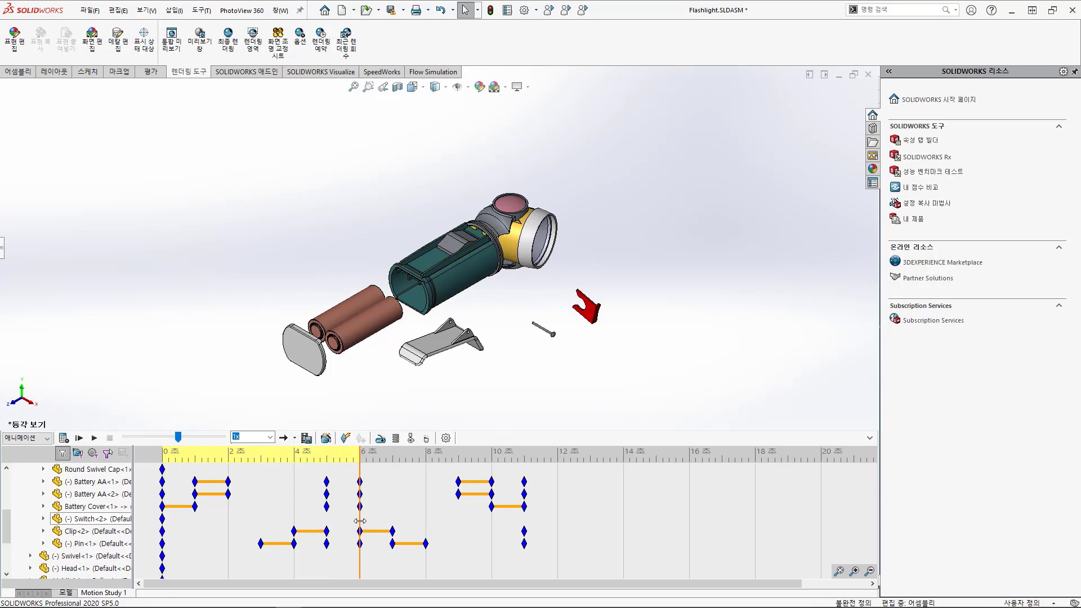
{"action": "left_click", "coordinate": [329, 483]}
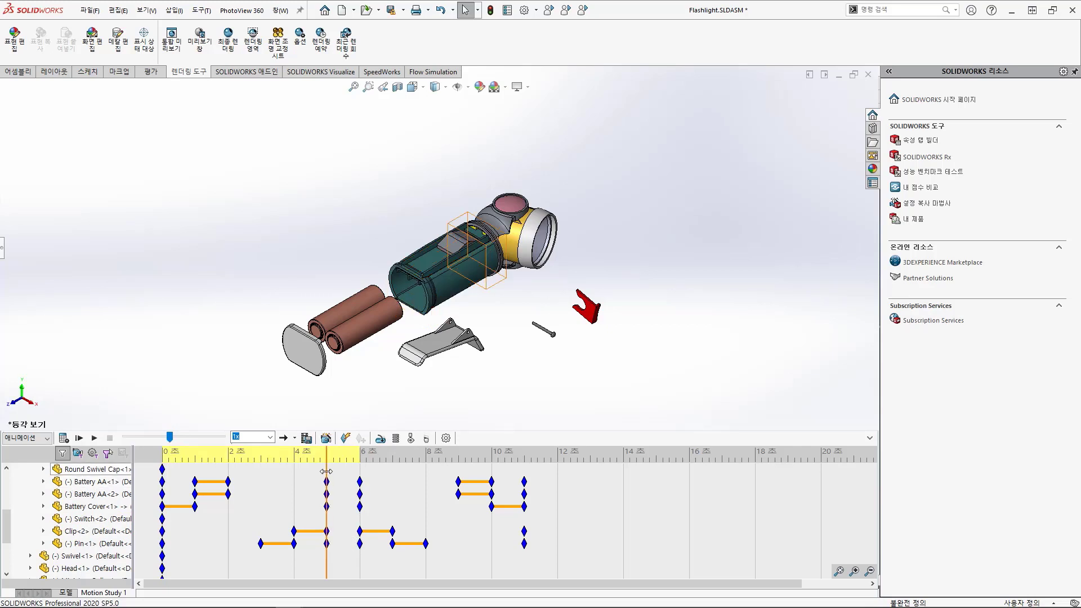
{"action": "left_click_drag", "start_coordinate": [326, 473], "coordinate": [360, 472]}
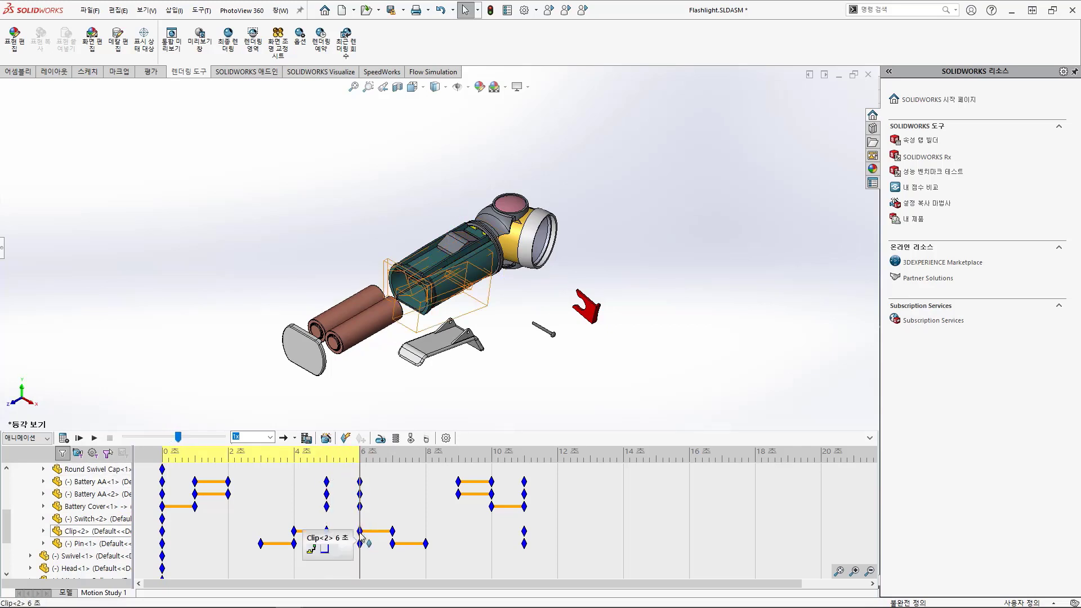
{"action": "left_click", "coordinate": [393, 530]}
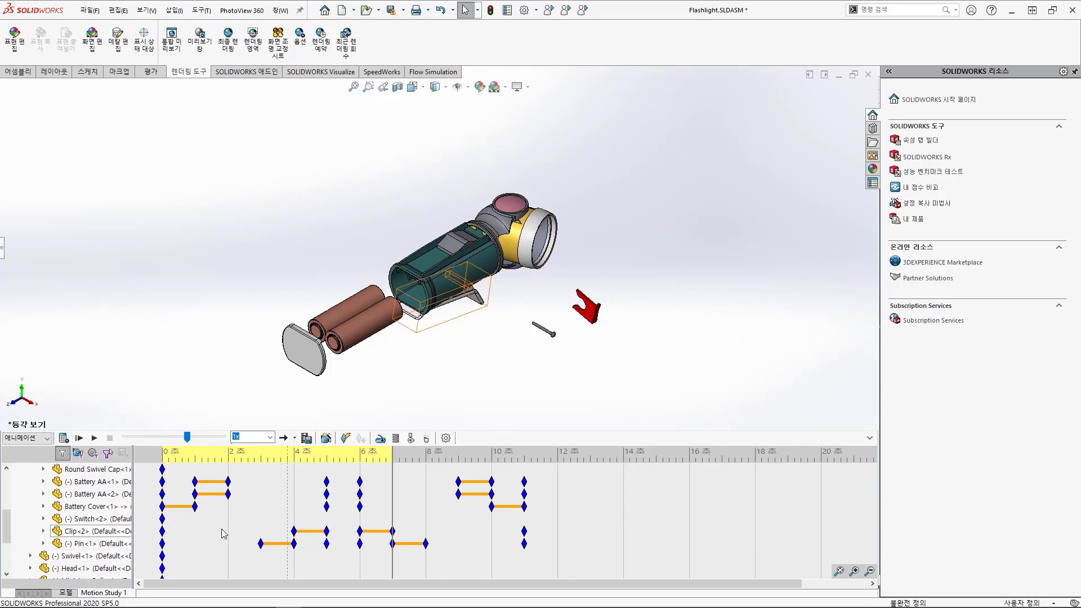
Step: Inspect the Clip<2> explode track, and scrub the timeline to 12 seconds to view the rest of the collapse
{"action": "double_click", "coordinate": [63, 532]}
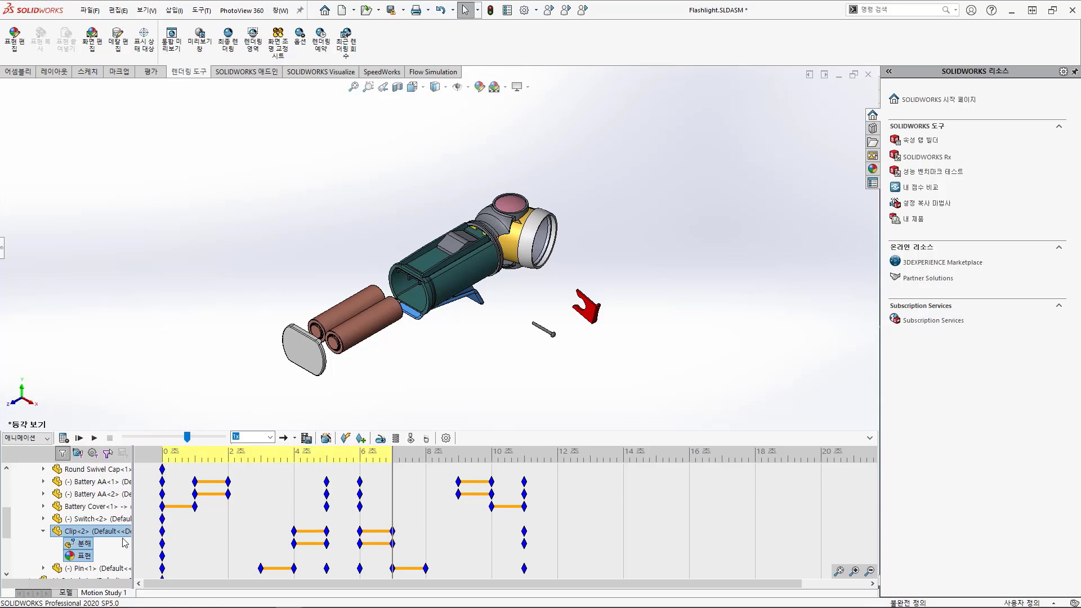
{"action": "left_click", "coordinate": [43, 531]}
{"action": "left_click", "coordinate": [408, 508]}
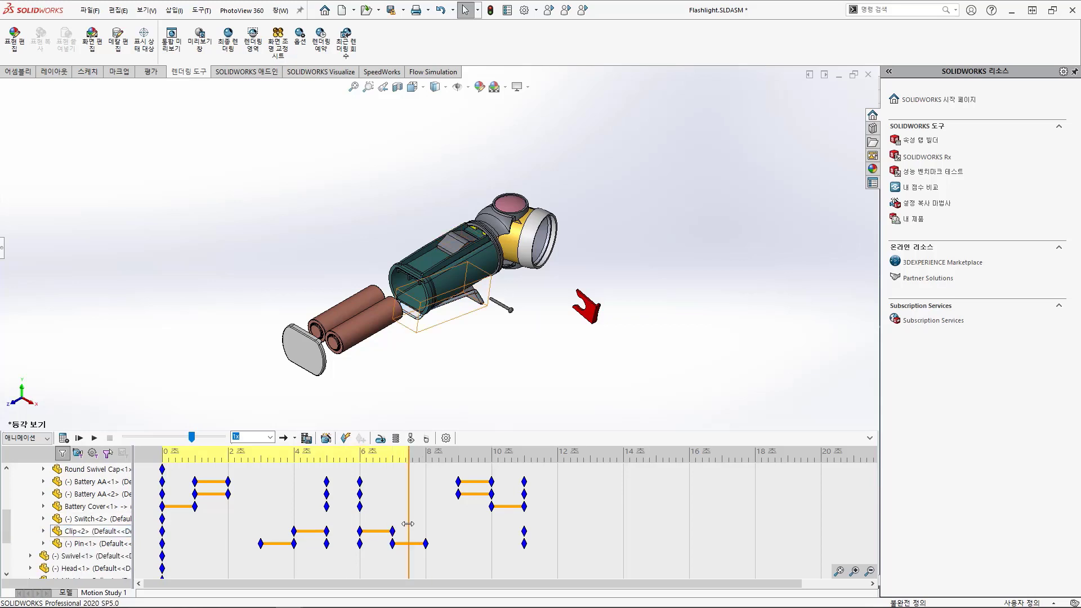
{"action": "left_click_drag", "start_coordinate": [407, 508], "coordinate": [557, 507]}
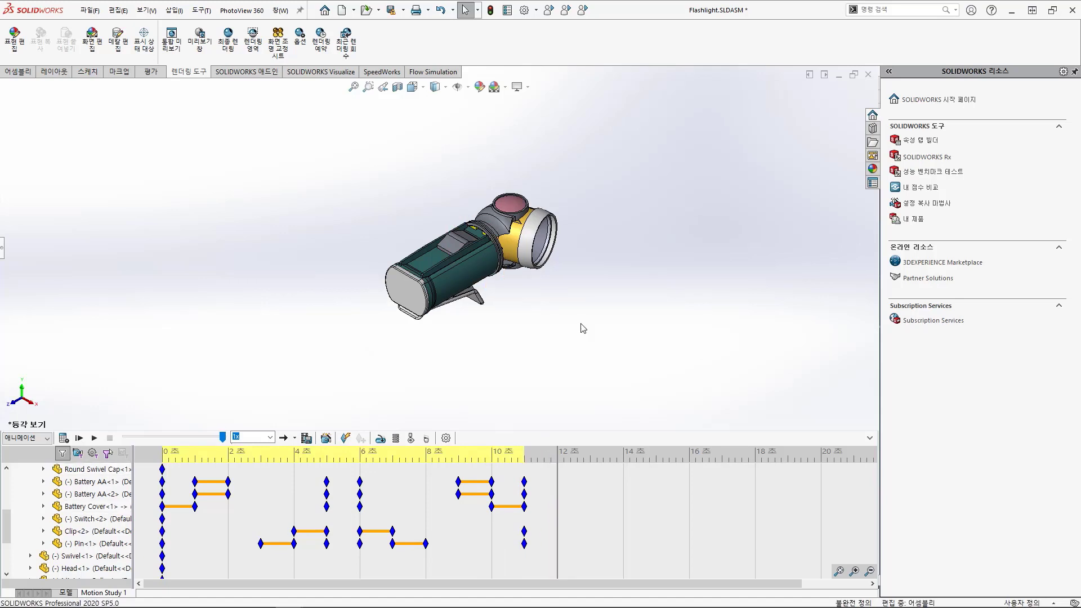
Step: Expand the Mates folder in the motion study tree and look through the assembly's mates
{"action": "scroll", "coordinate": [85, 524], "scroll_direction": "up", "scroll_amount": 2}
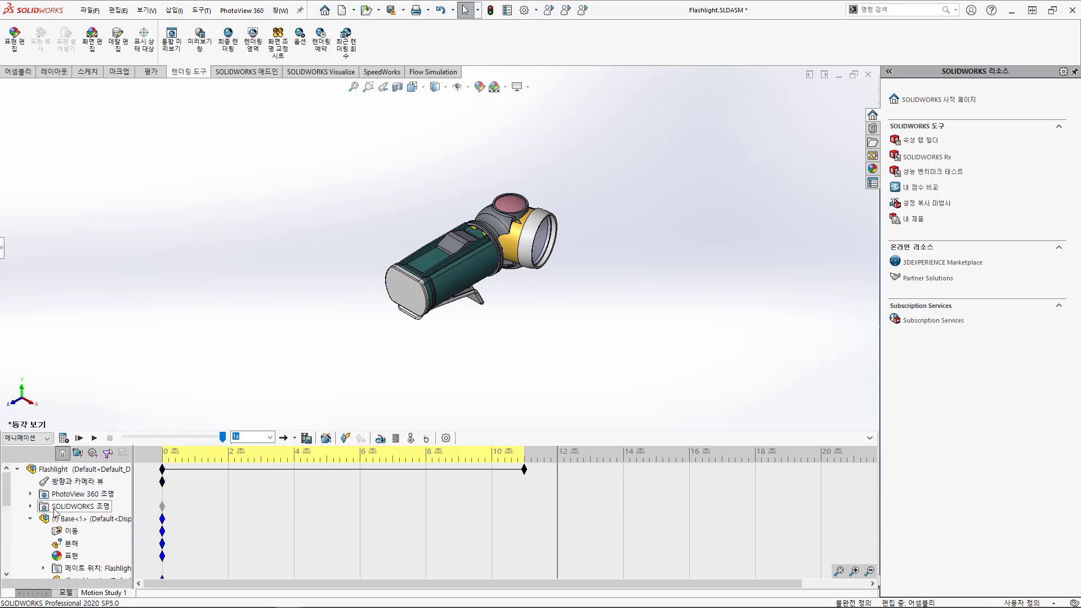
{"action": "scroll", "coordinate": [85, 514], "scroll_direction": "down", "scroll_amount": 4}
{"action": "left_click", "coordinate": [30, 568]}
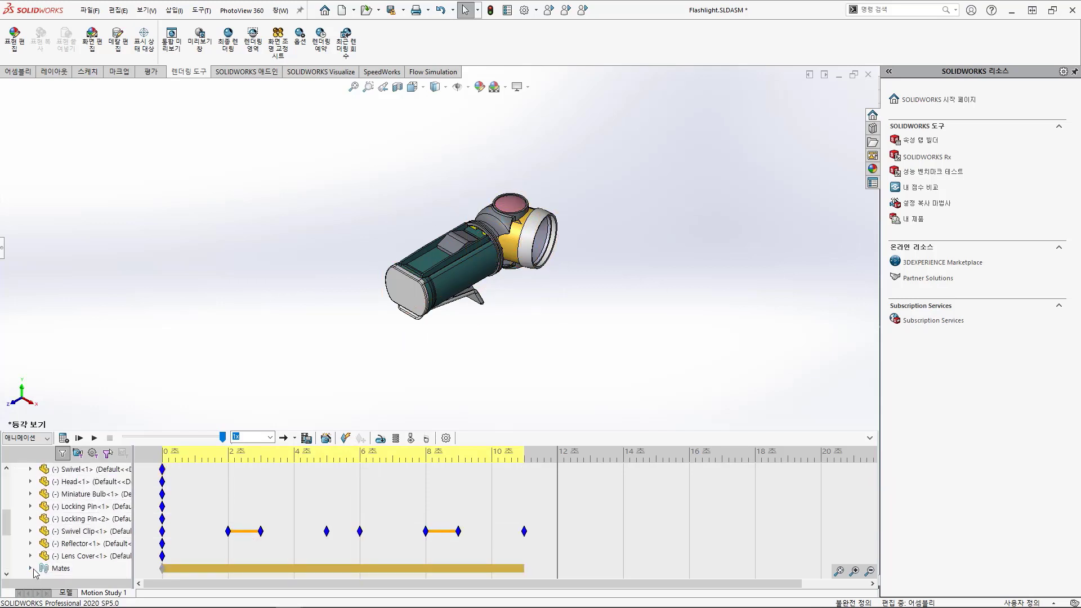
{"action": "scroll", "coordinate": [84, 547], "scroll_direction": "down", "scroll_amount": 7}
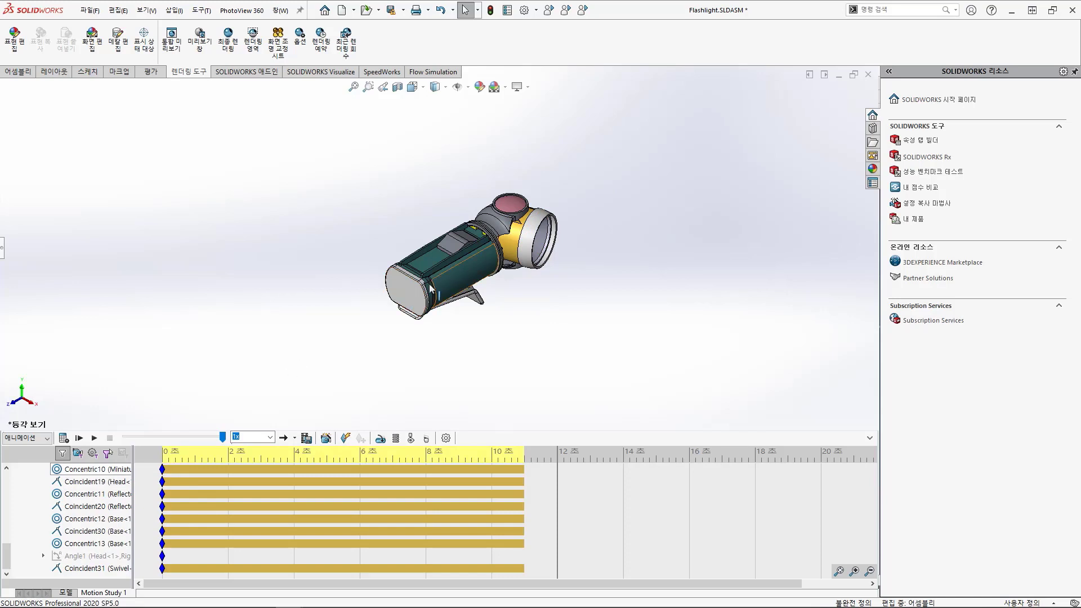
{"action": "scroll", "coordinate": [91, 532], "scroll_direction": "up", "scroll_amount": 1}
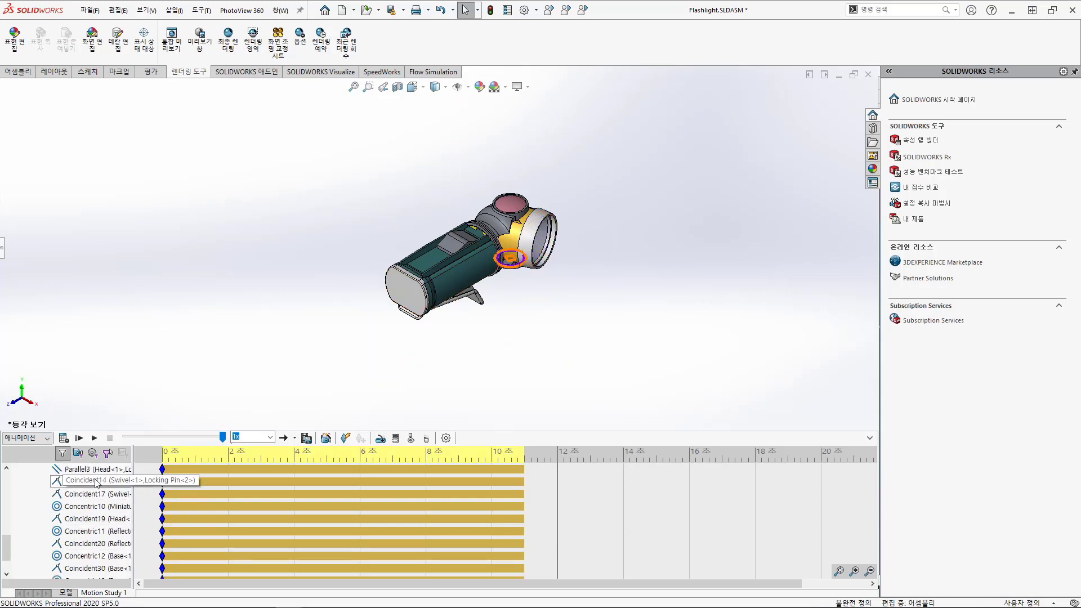
Step: Look through the motion study's mates, selecting the Swivel's Concentric7 mate and the battery cover's end face
{"action": "scroll", "coordinate": [93, 544], "scroll_direction": "up", "scroll_amount": 2}
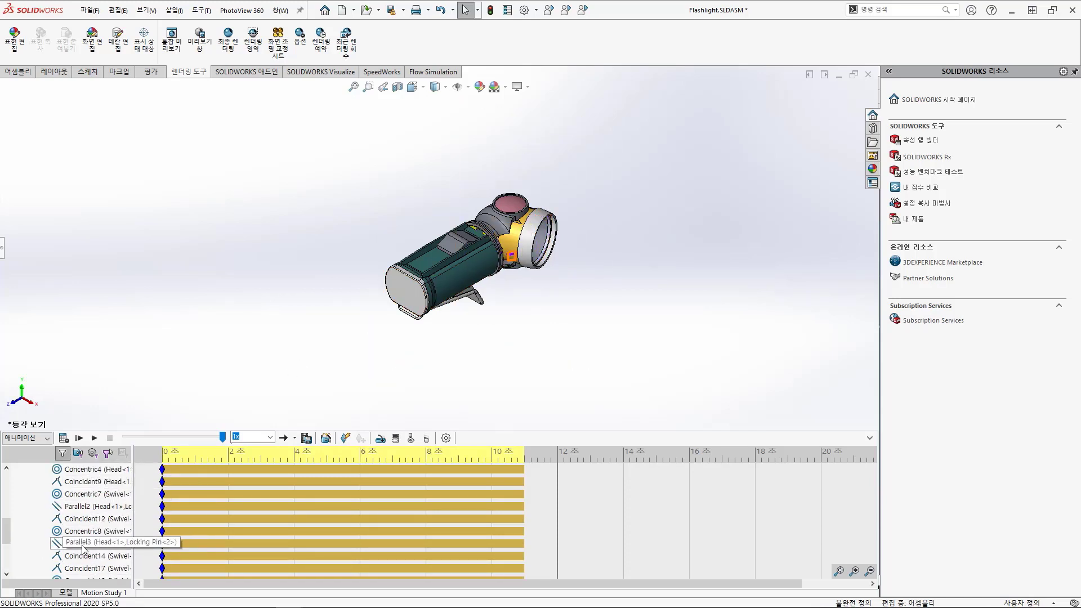
{"action": "left_click", "coordinate": [85, 494]}
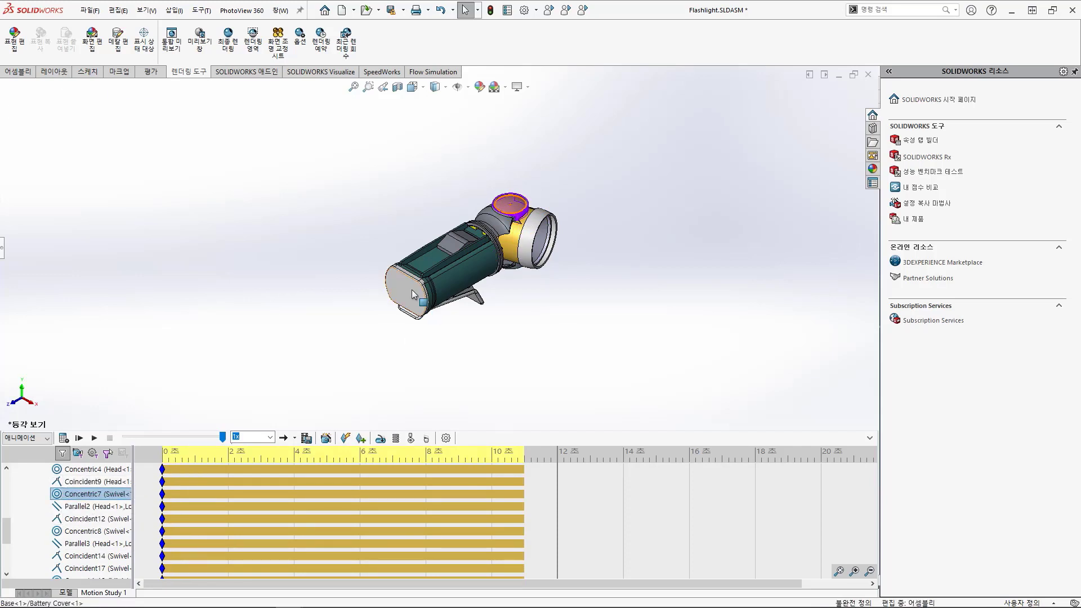
{"action": "left_click", "coordinate": [423, 307]}
{"action": "scroll", "coordinate": [103, 529], "scroll_direction": "up", "scroll_amount": 3}
{"action": "scroll", "coordinate": [103, 529], "scroll_direction": "down", "scroll_amount": 2}
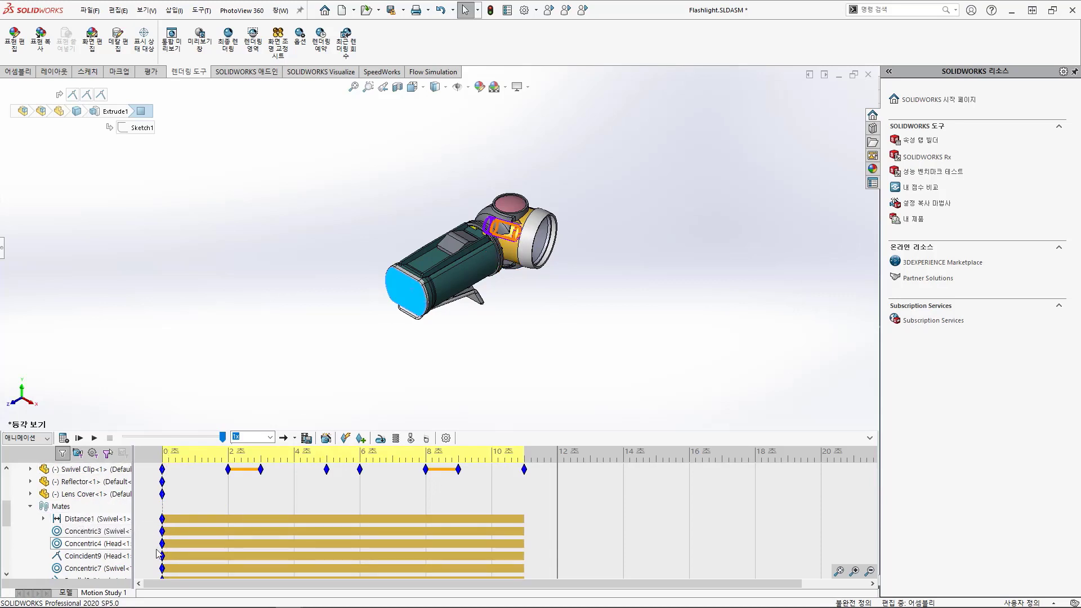
{"action": "scroll", "coordinate": [167, 522], "scroll_direction": "down", "scroll_amount": 1}
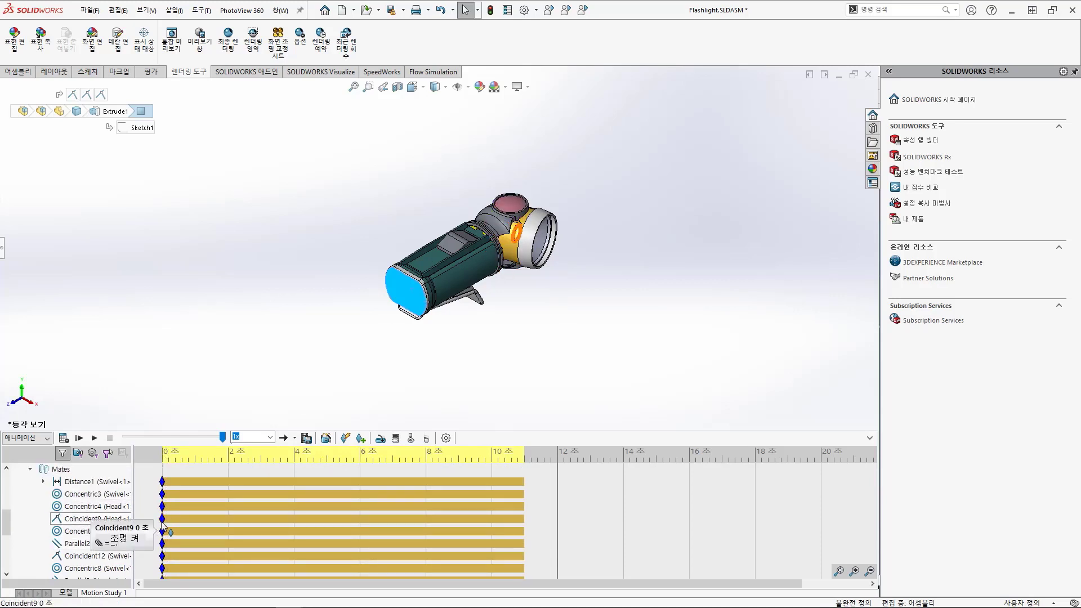
Step: Insert a key at 4 seconds on the Coincident9 mate and suppress the mate at that key
{"action": "right_click", "coordinate": [292, 521]}
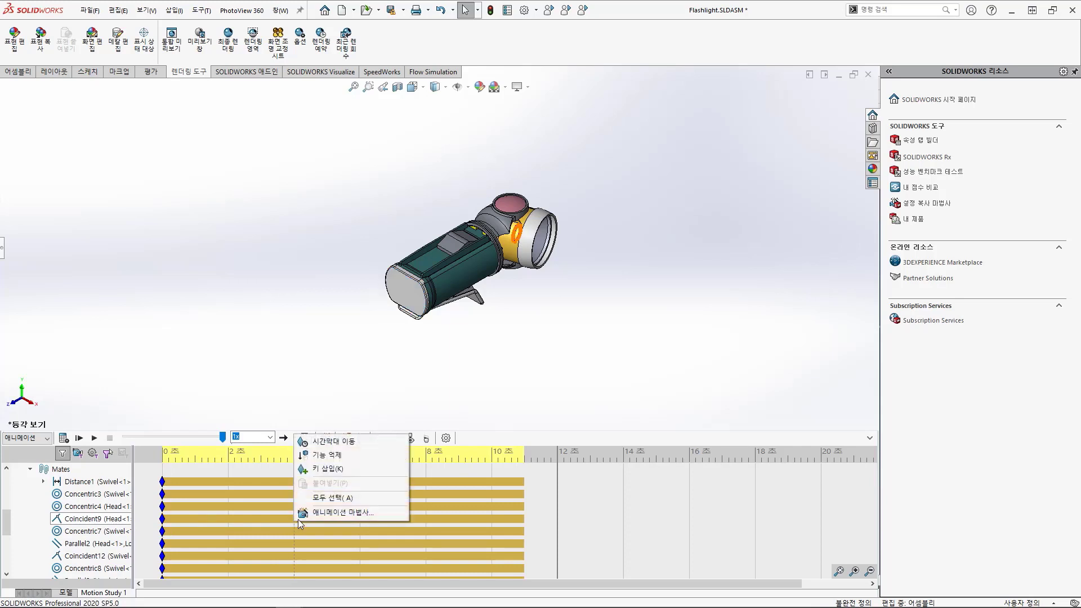
{"action": "left_click", "coordinate": [318, 466]}
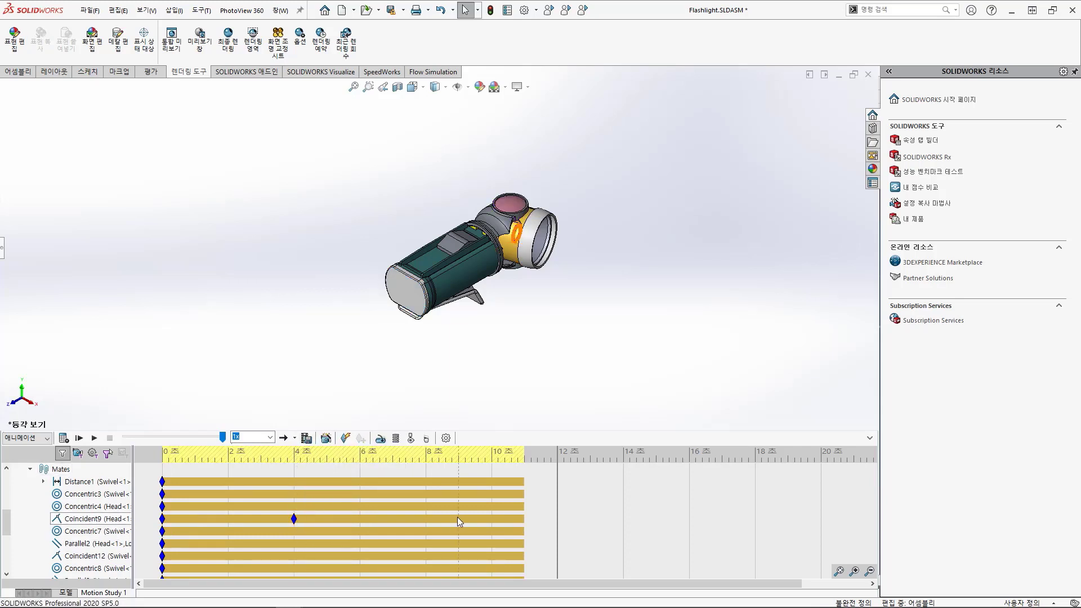
{"action": "right_click", "coordinate": [292, 519]}
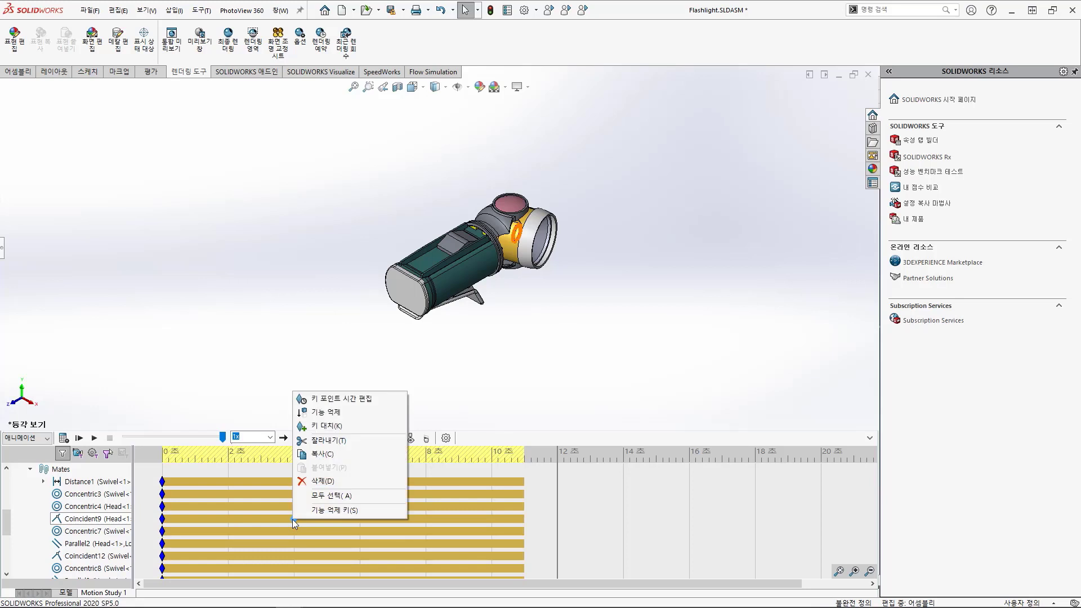
{"action": "left_click", "coordinate": [337, 416]}
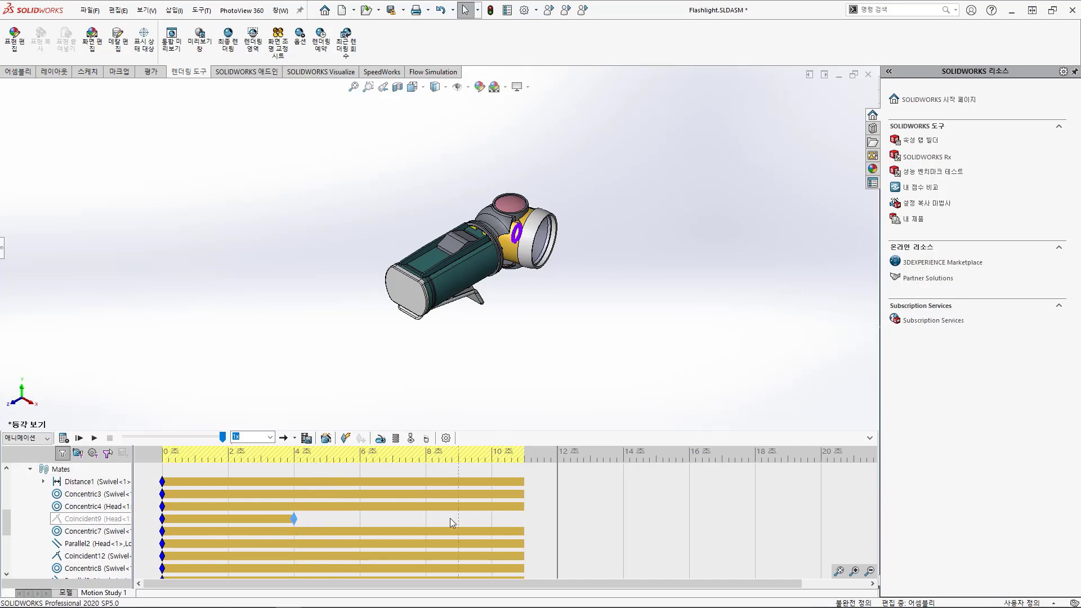
Step: Scrub the timeline from 4 to nearly 6 seconds to check the suppressed mate, and delete Coincident9's 4-second key
{"action": "left_click", "coordinate": [293, 475]}
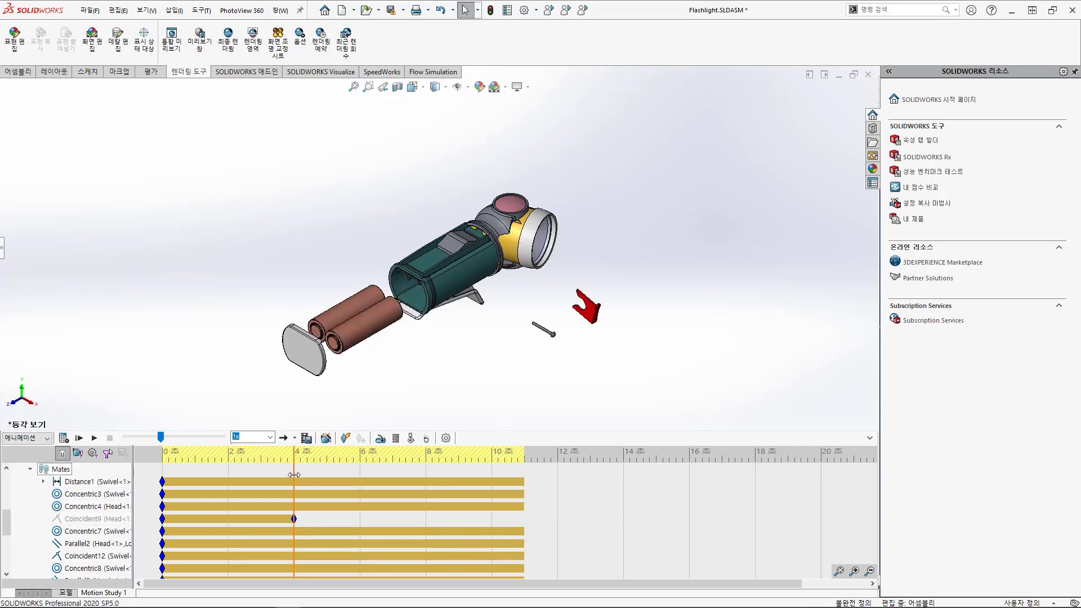
{"action": "left_click_drag", "start_coordinate": [293, 475], "coordinate": [353, 476]}
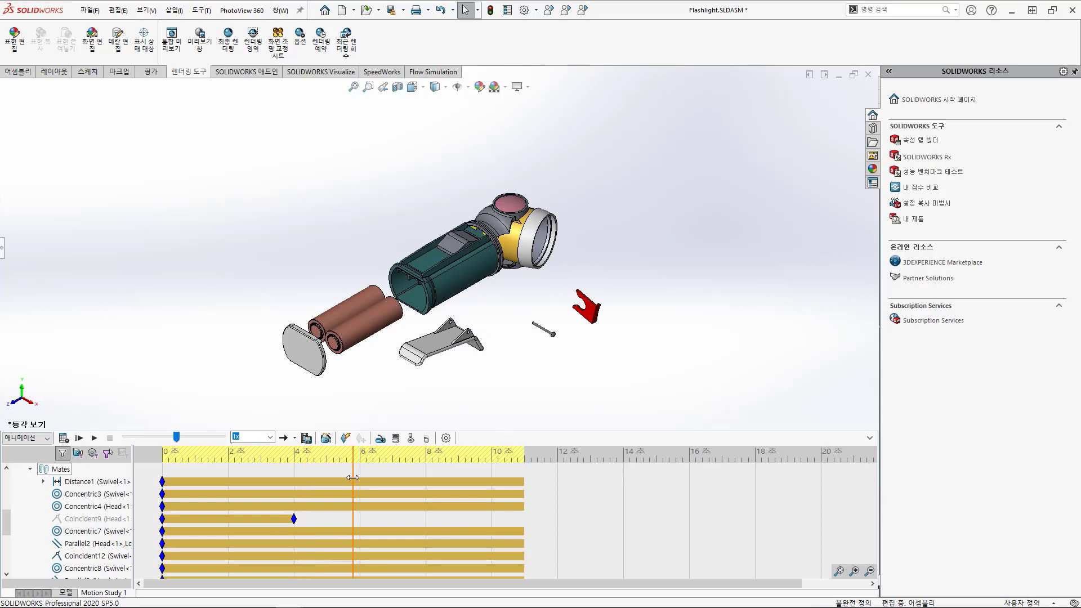
{"action": "left_click", "coordinate": [293, 517]}
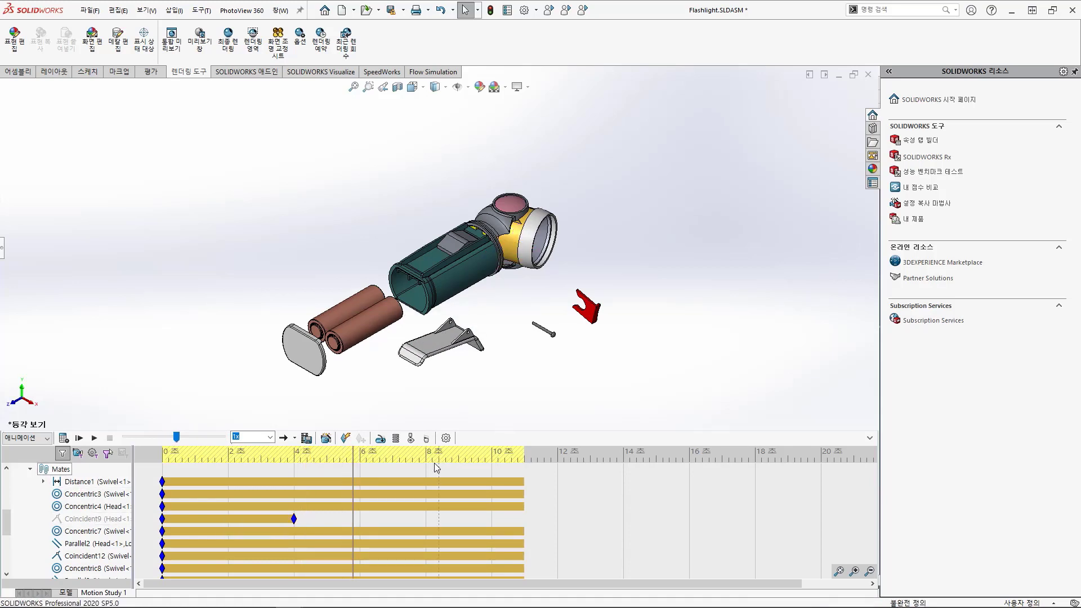
{"action": "left_click", "coordinate": [416, 474]}
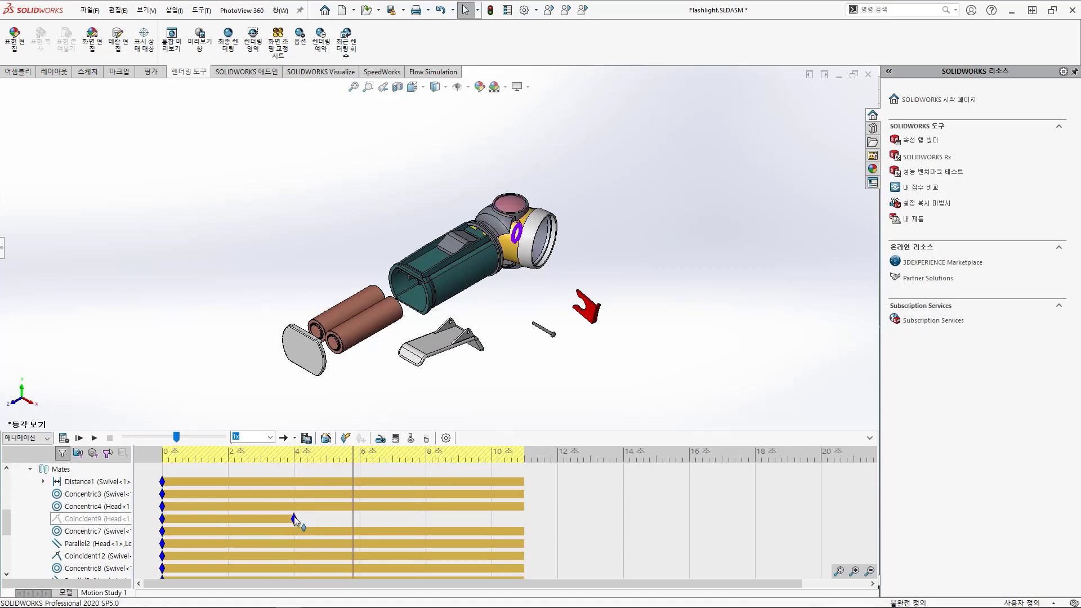
{"action": "right_click", "coordinate": [294, 518]}
{"action": "left_click", "coordinate": [332, 479]}
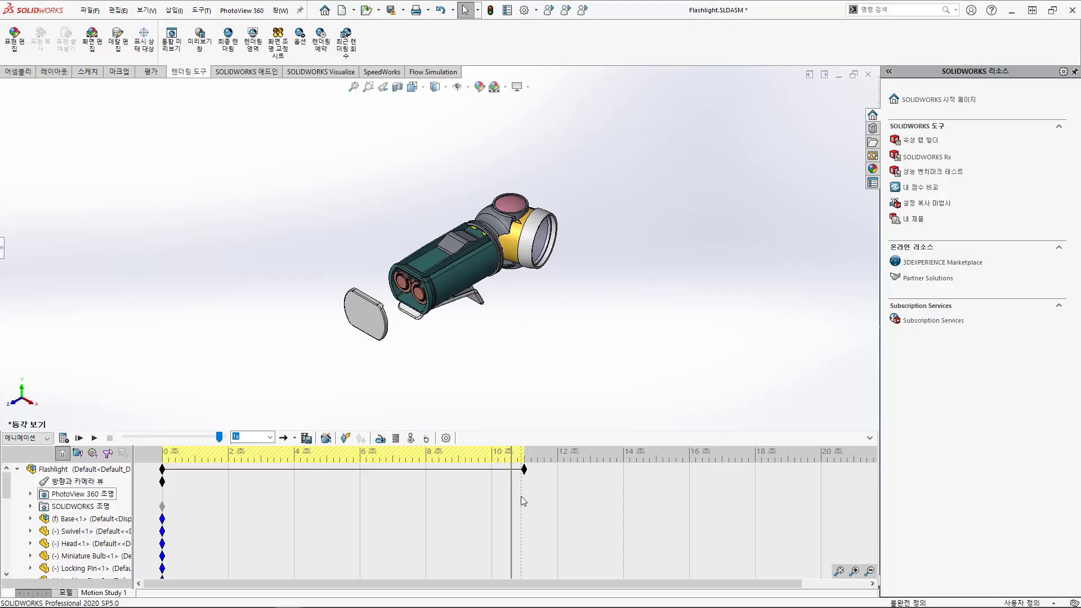
Step: Move the motion study's time bar to 12 seconds, past the end of the collapse animation
{"action": "left_click_drag", "start_coordinate": [512, 495], "coordinate": [562, 511]}
{"action": "scroll", "coordinate": [497, 523], "scroll_direction": "down", "scroll_amount": 3}
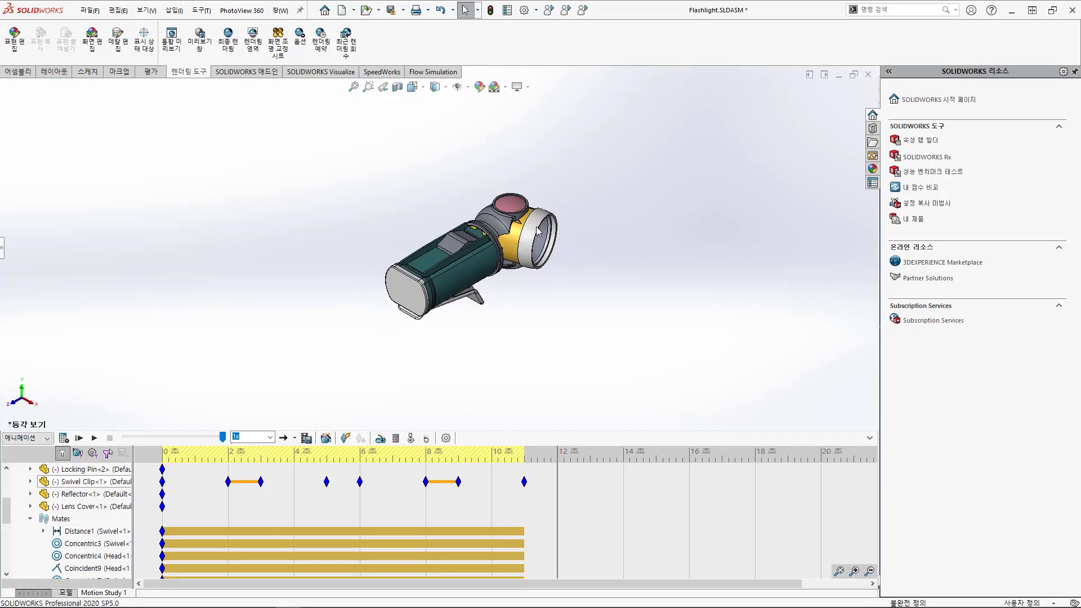
{"action": "scroll", "coordinate": [535, 263], "scroll_direction": "up", "scroll_amount": 3}
{"action": "scroll", "coordinate": [536, 263], "scroll_direction": "down", "scroll_amount": 3}
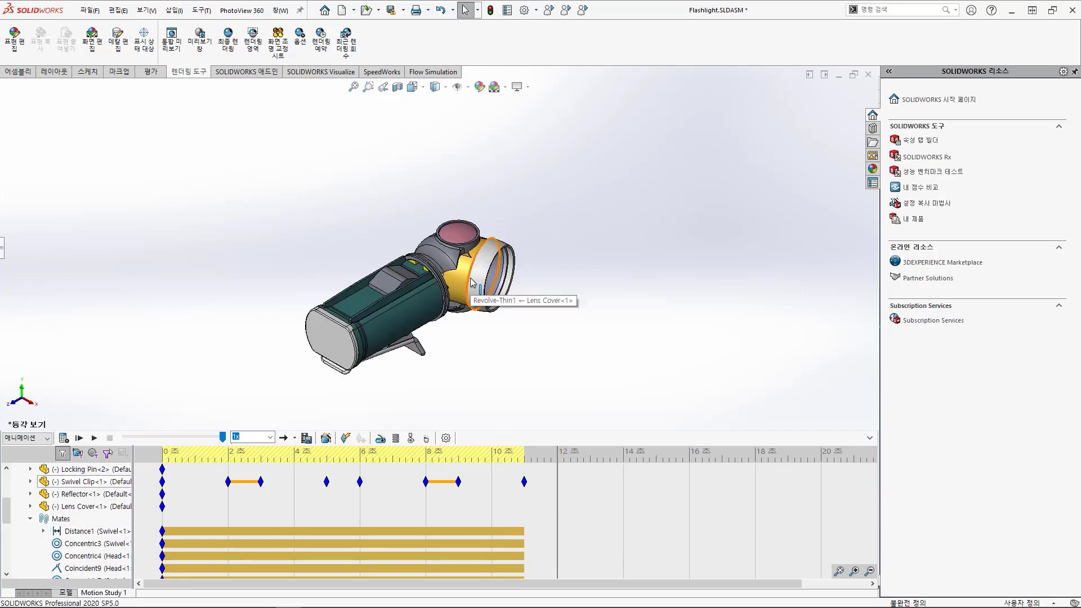
{"action": "scroll", "coordinate": [89, 504], "scroll_direction": "up", "scroll_amount": 4}
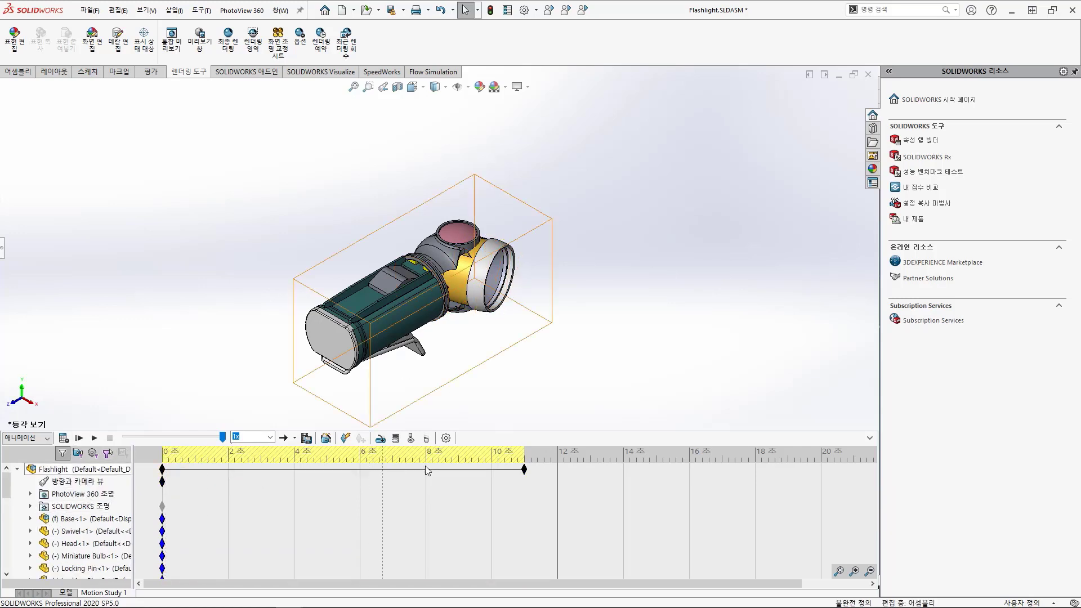
Step: Start a rotary motor on the Swivel's round rim face, with the Head as the component to move relative to
{"action": "left_click", "coordinate": [381, 438]}
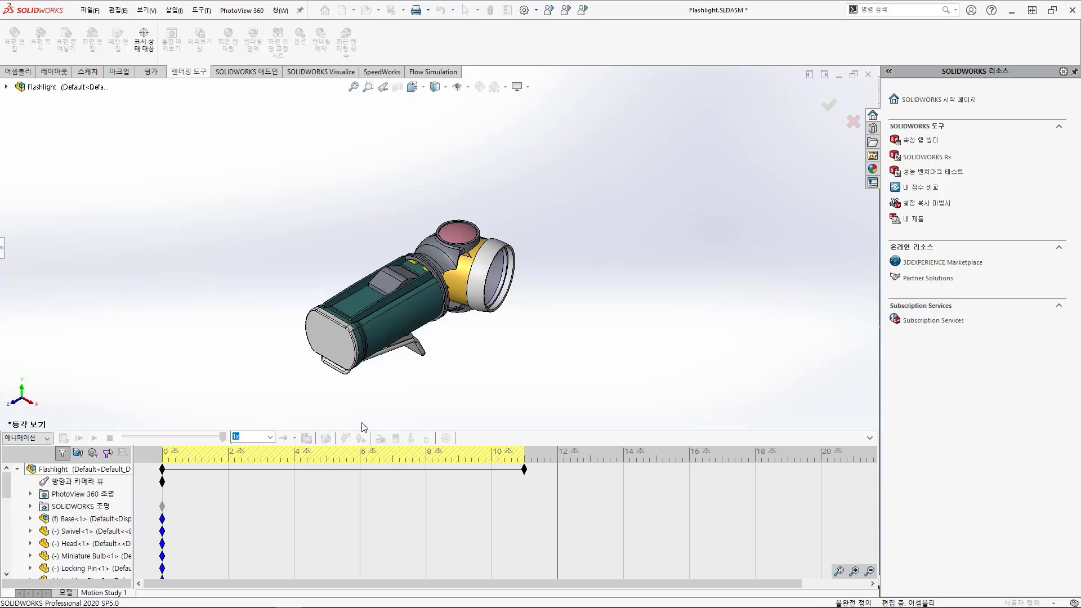
{"action": "left_click", "coordinate": [3, 249]}
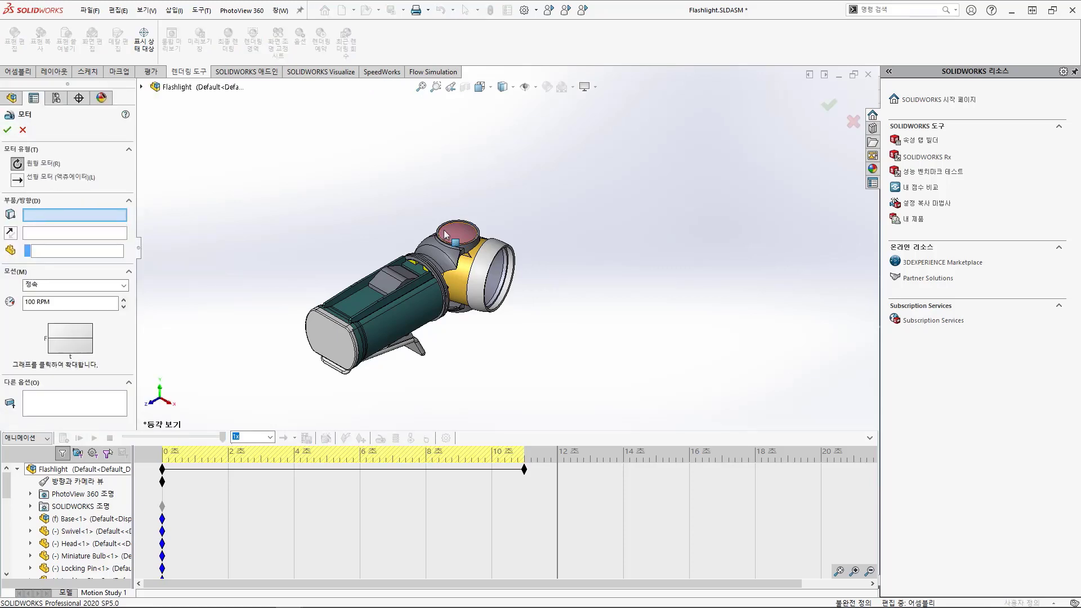
{"action": "scroll", "coordinate": [445, 234], "scroll_direction": "down", "scroll_amount": 5}
{"action": "left_click", "coordinate": [516, 268]}
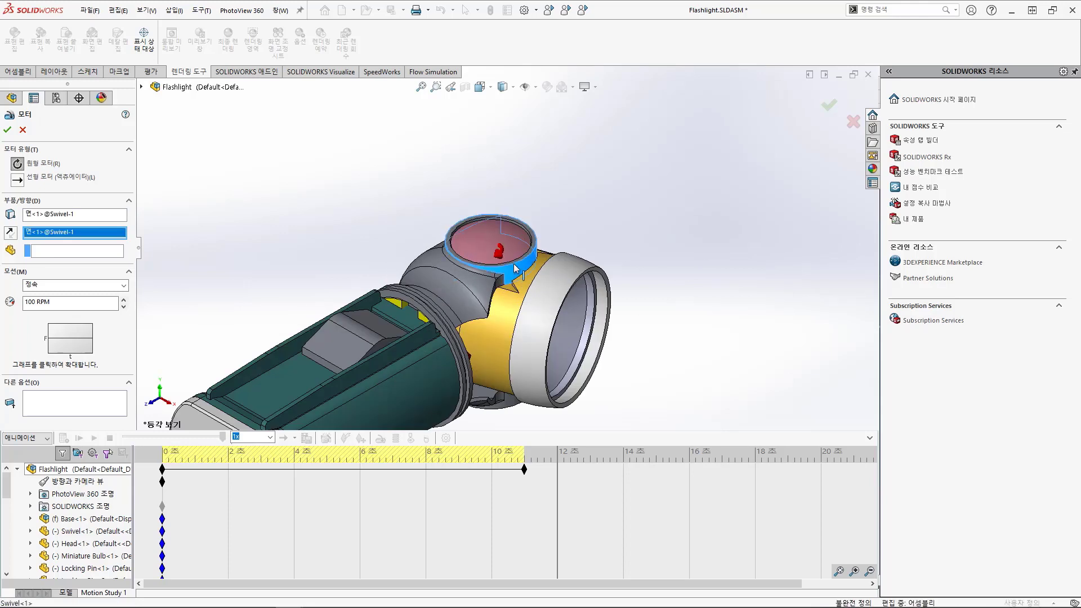
{"action": "left_click", "coordinate": [71, 251]}
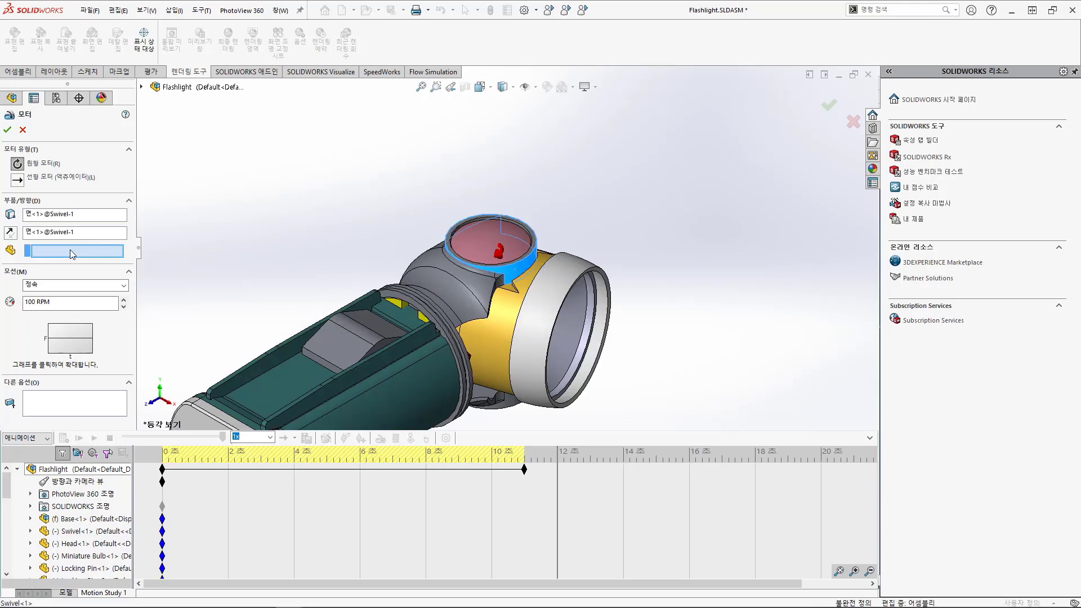
{"action": "left_click", "coordinate": [502, 333]}
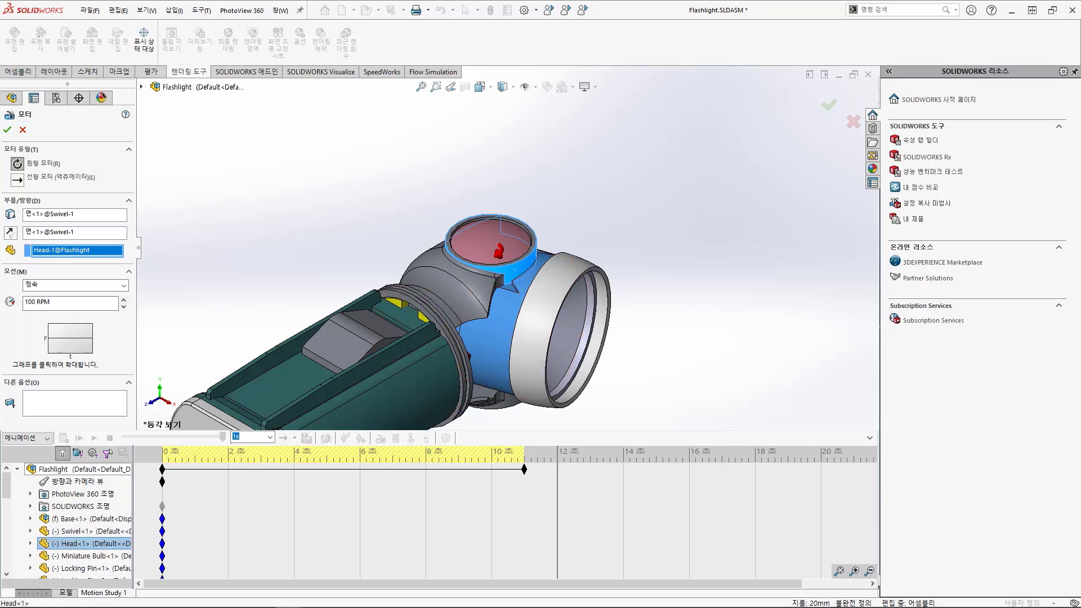
Step: Set the motor's motion to Distance with 45 degrees, a 12-second start time and a 2-second duration, and create it
{"action": "left_click", "coordinate": [123, 285]}
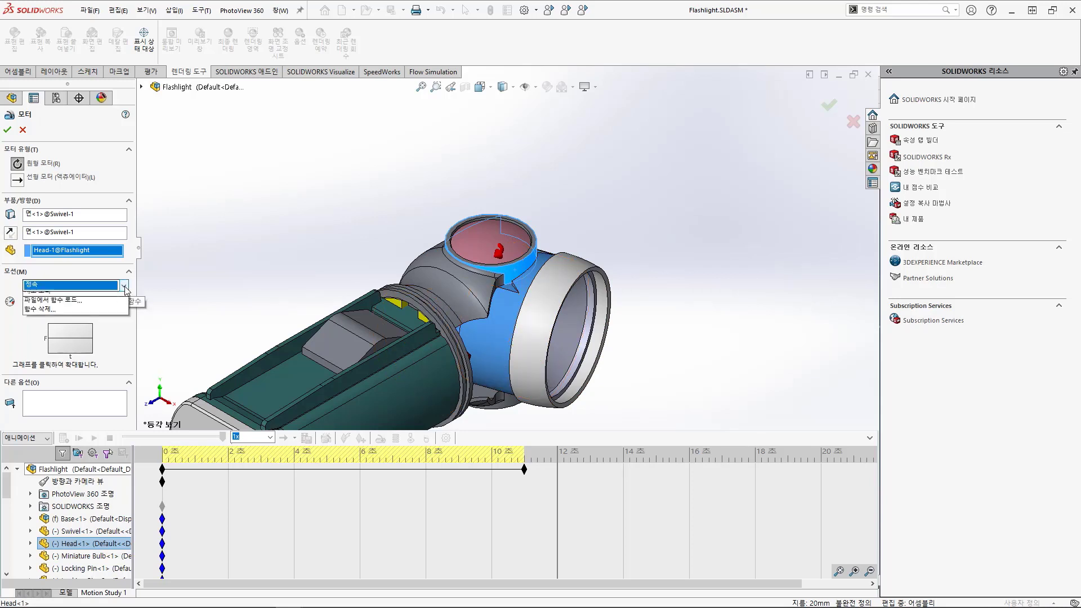
{"action": "left_click", "coordinate": [83, 309]}
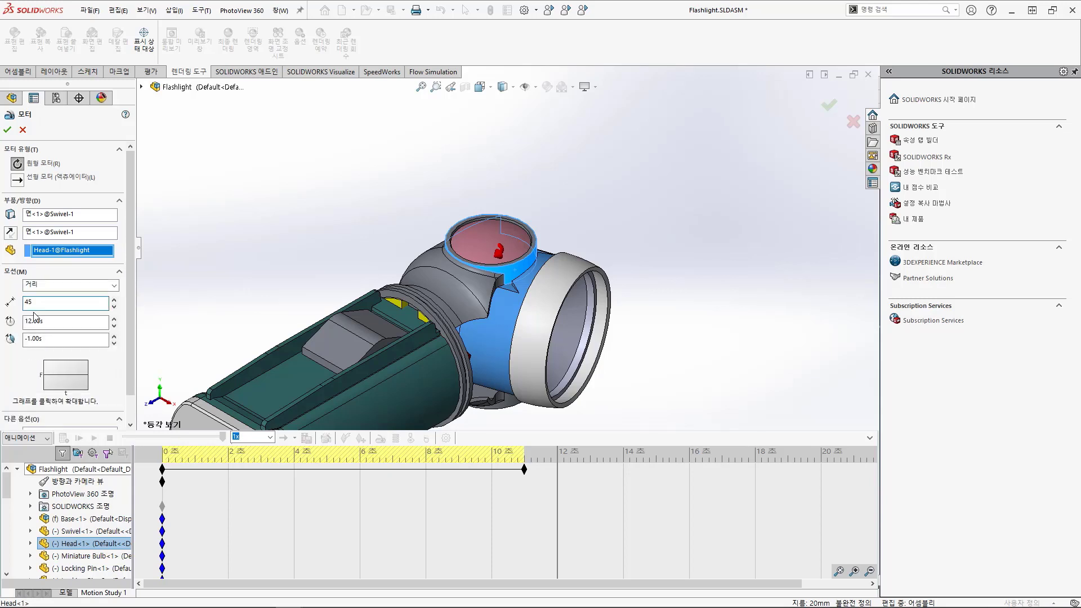
{"action": "left_click", "coordinate": [48, 321]}
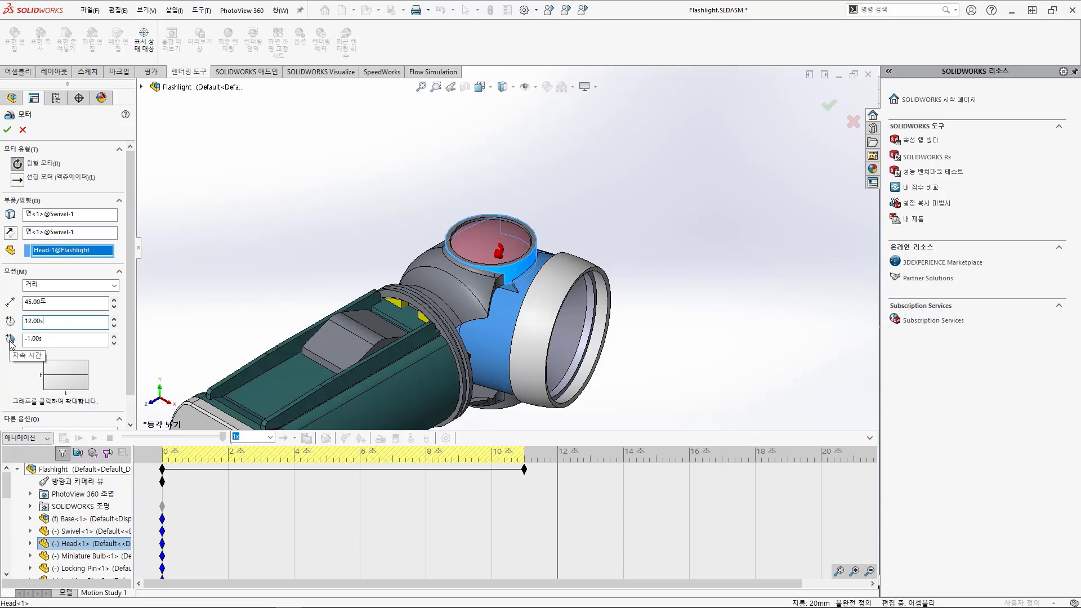
{"action": "key", "text": "Tab"}
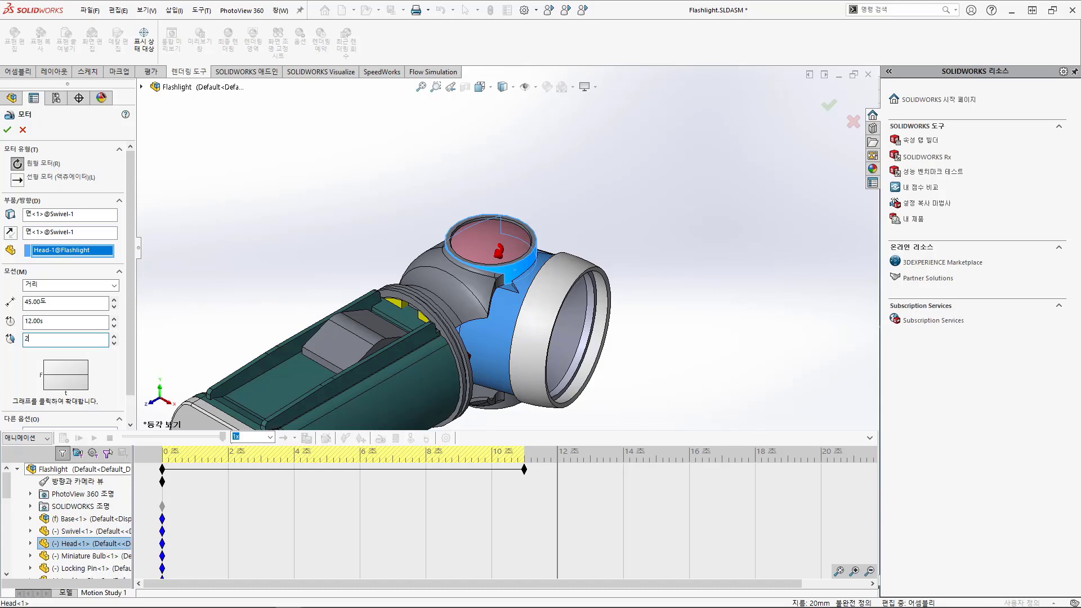
{"action": "key", "text": "Return"}
{"action": "left_click", "coordinate": [7, 130]}
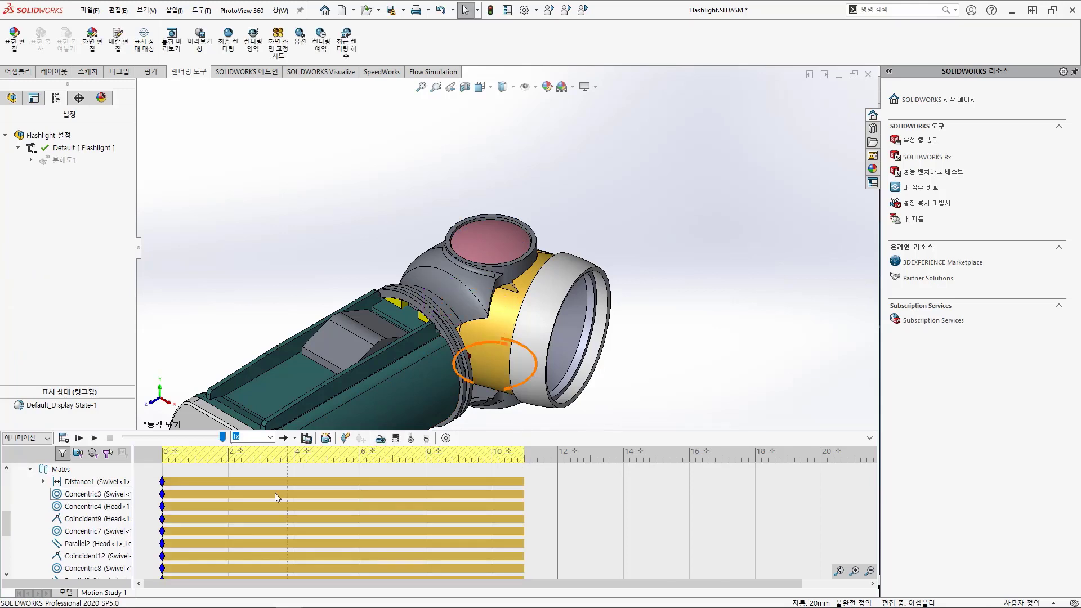
Step: Calculate the motion study with the new rotary motor and extend its end key to 15 seconds
{"action": "left_click", "coordinate": [55, 522]}
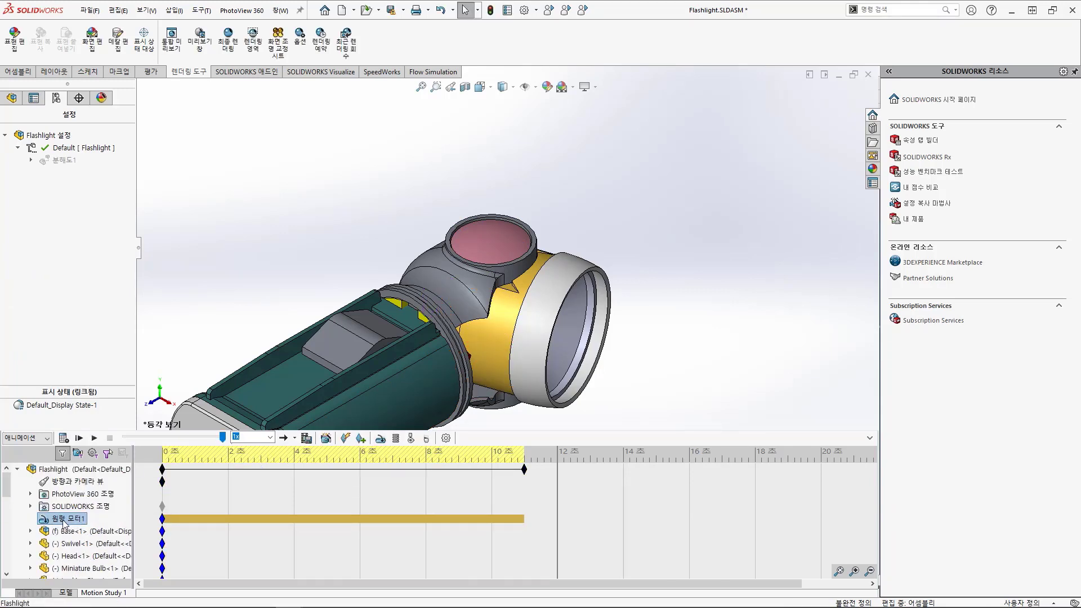
{"action": "left_click", "coordinate": [63, 439]}
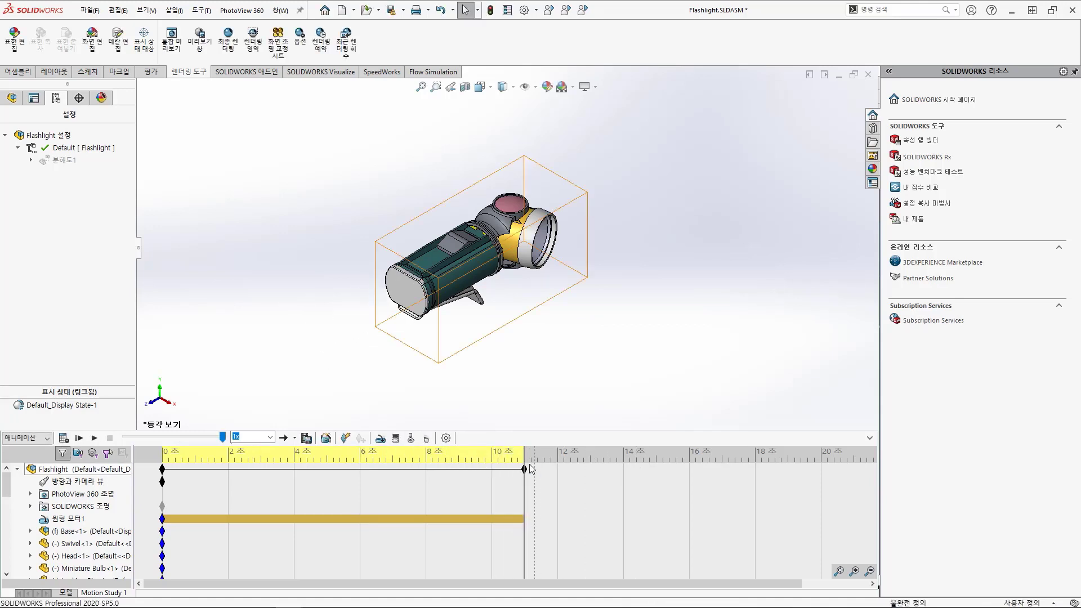
{"action": "left_click_drag", "start_coordinate": [524, 469], "coordinate": [656, 472]}
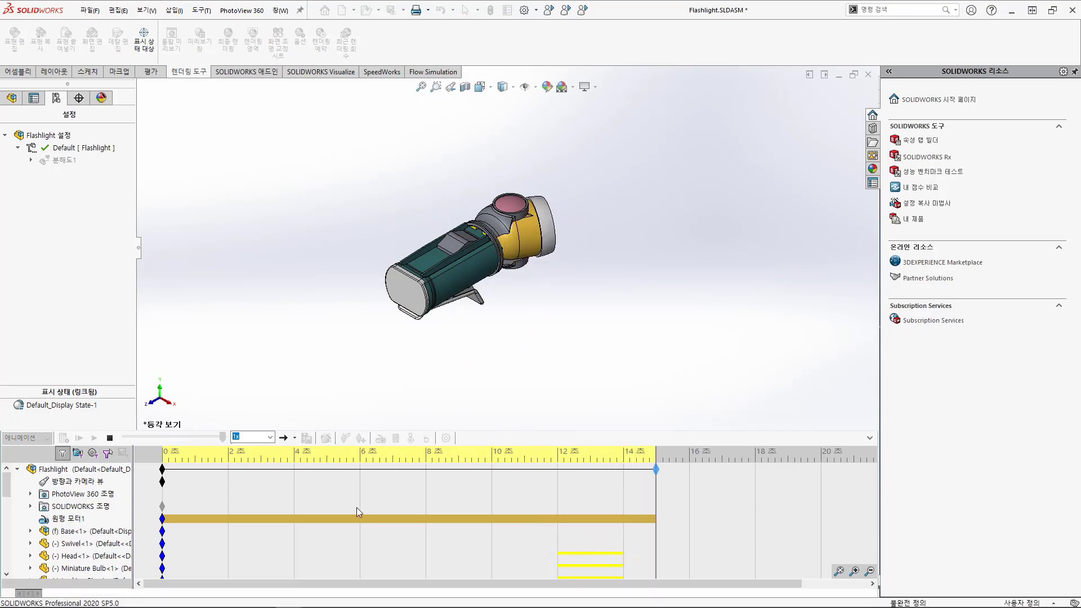
{"action": "left_click", "coordinate": [64, 521]}
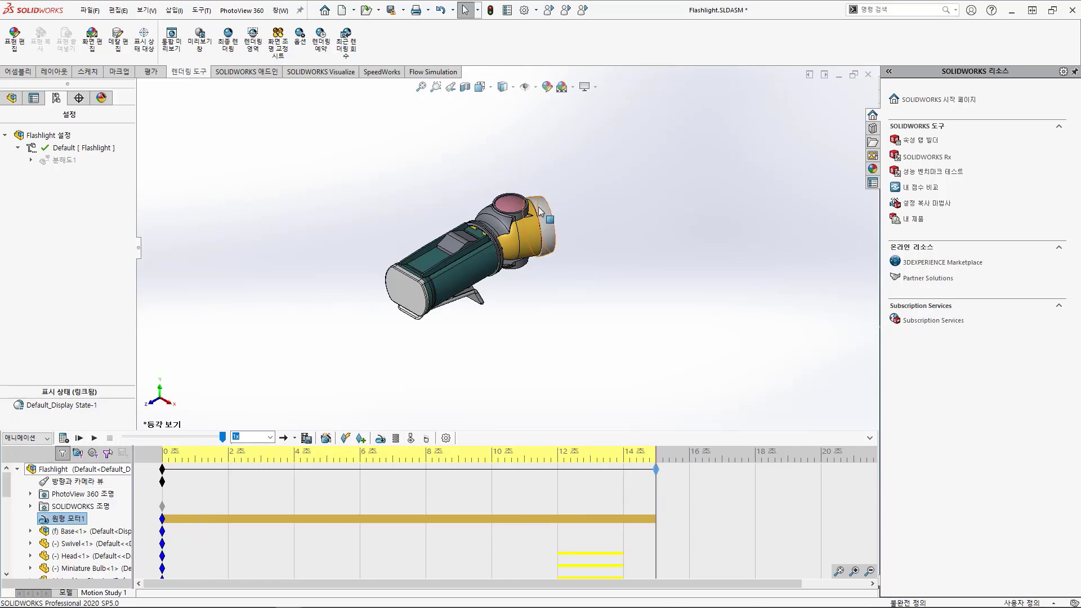
Step: Start a second rotary motor on the Swivel's rim face with reversed direction, moving relative to the Head
{"action": "left_click", "coordinate": [378, 439]}
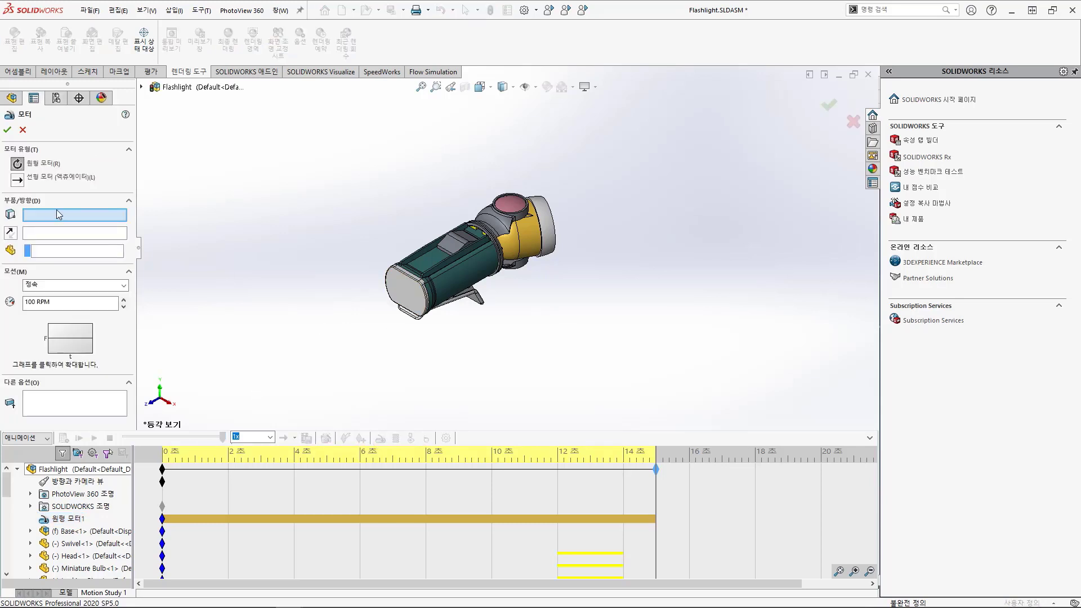
{"action": "scroll", "coordinate": [507, 220], "scroll_direction": "down", "scroll_amount": 6}
{"action": "left_click", "coordinate": [486, 250]}
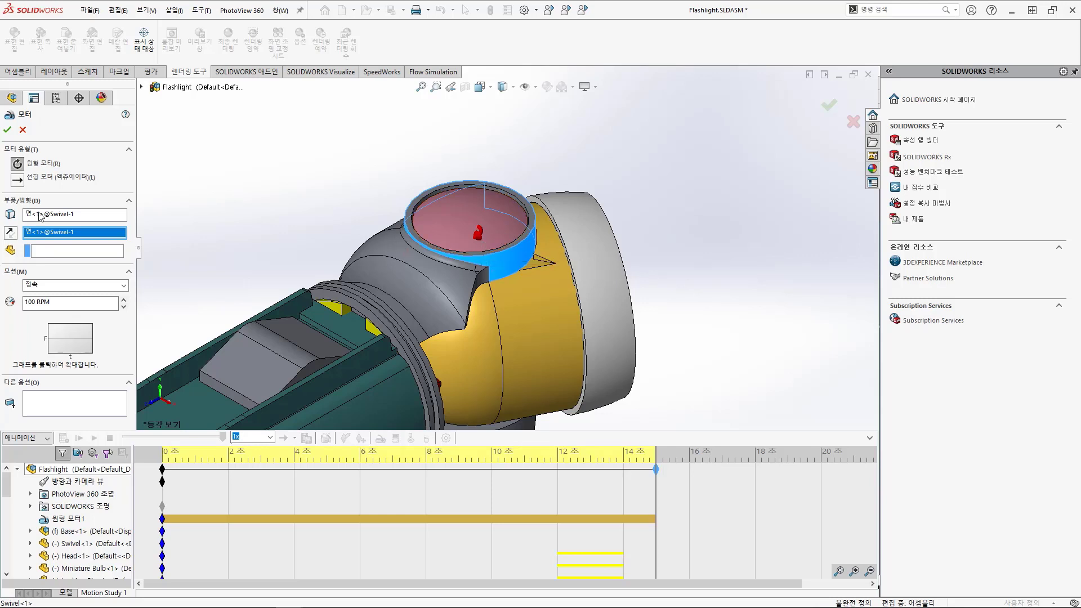
{"action": "left_click", "coordinate": [9, 232]}
{"action": "left_click", "coordinate": [537, 324]}
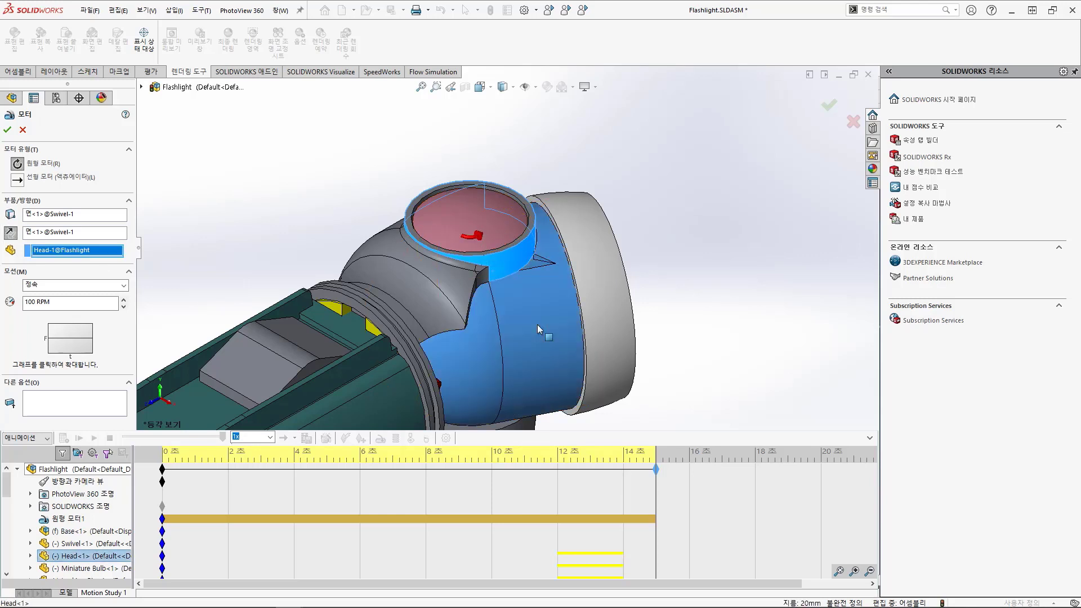
Step: Set the second motor's motion to Distance with 45 degrees, a 15-second start time and a 2-second duration, and create it
{"action": "left_click", "coordinate": [73, 285]}
{"action": "left_click", "coordinate": [34, 304]}
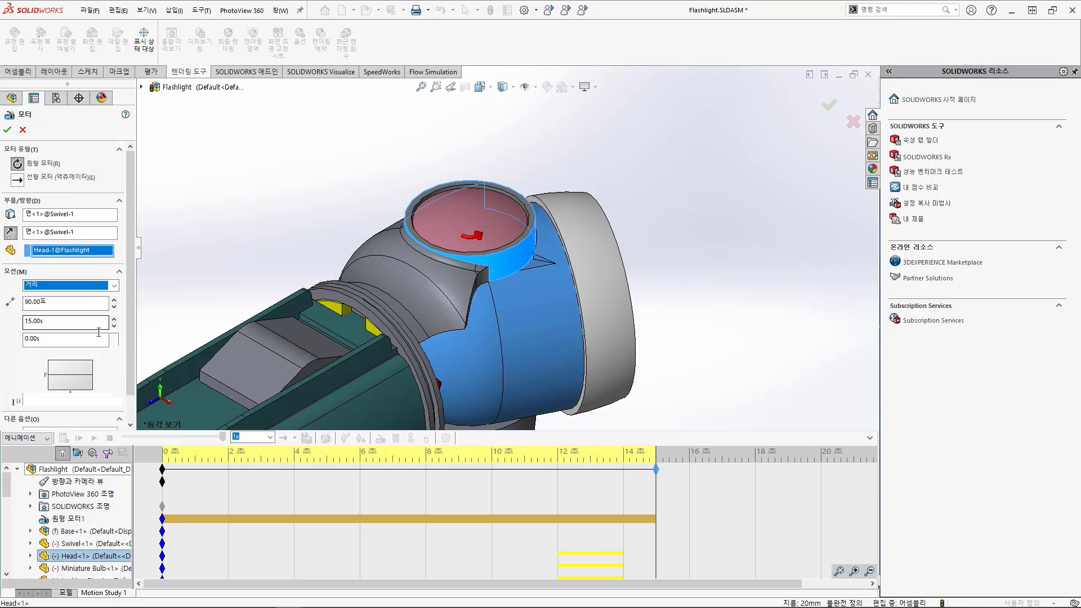
{"action": "key", "text": "Tab"}
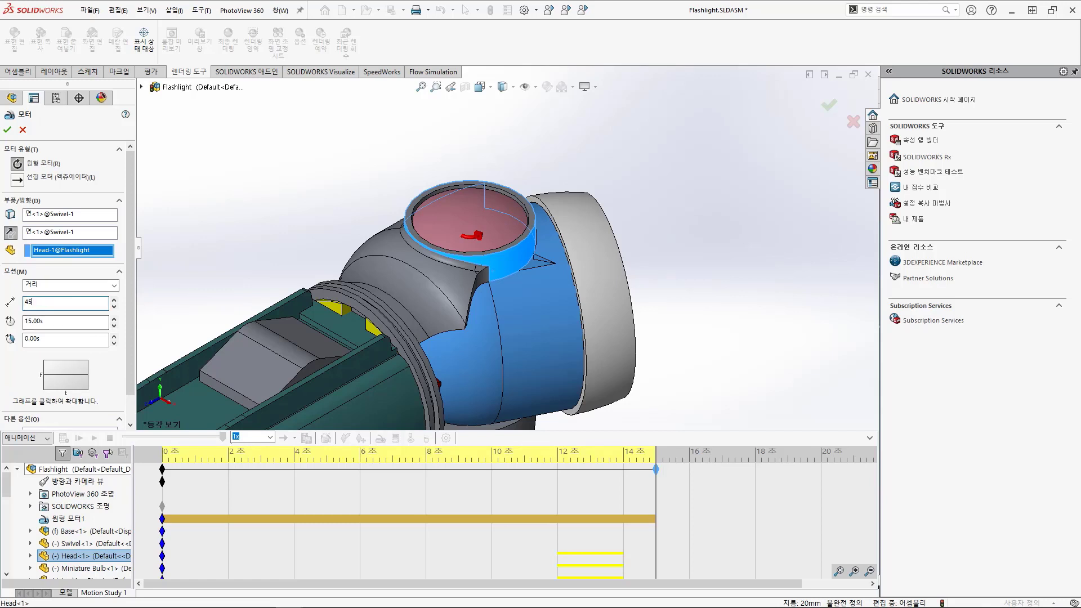
{"action": "double_click", "coordinate": [51, 328]}
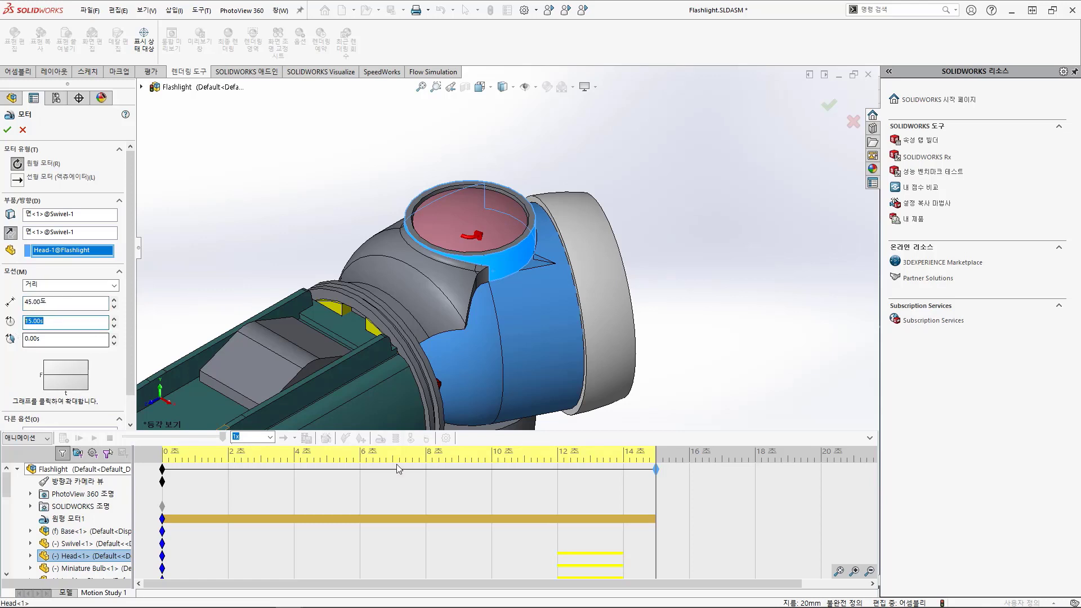
{"action": "key", "text": "Tab"}
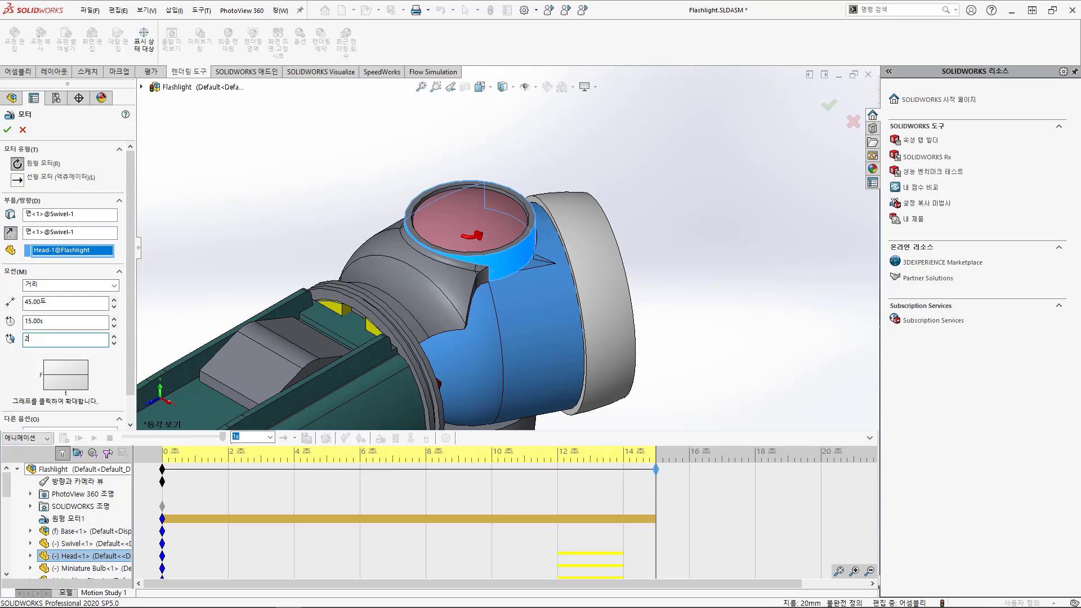
{"action": "key", "text": "Return"}
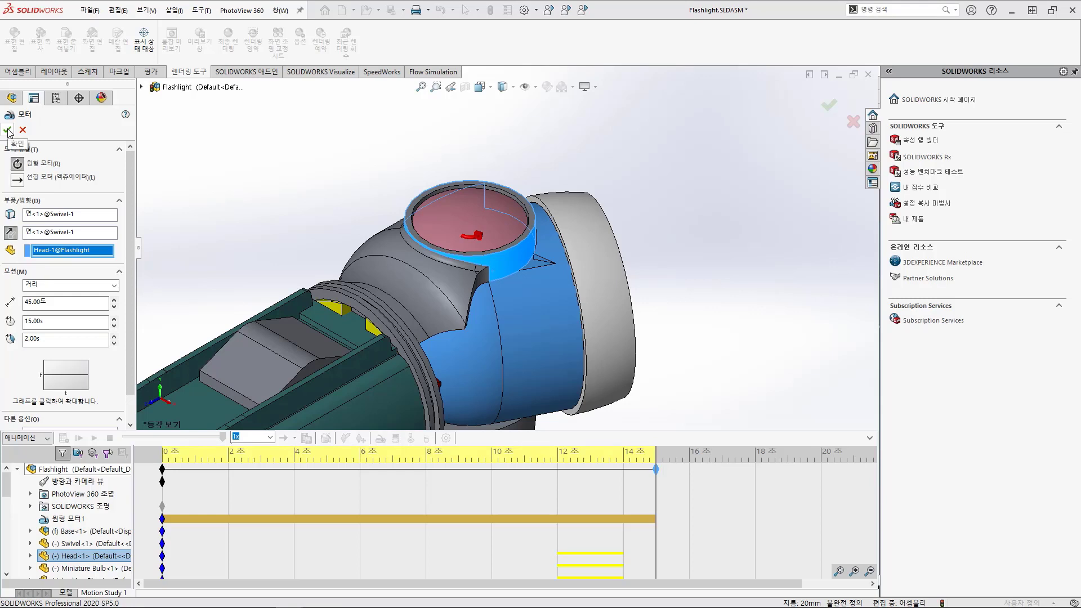
{"action": "scroll", "coordinate": [9, 134], "scroll_direction": "down", "scroll_amount": 1}
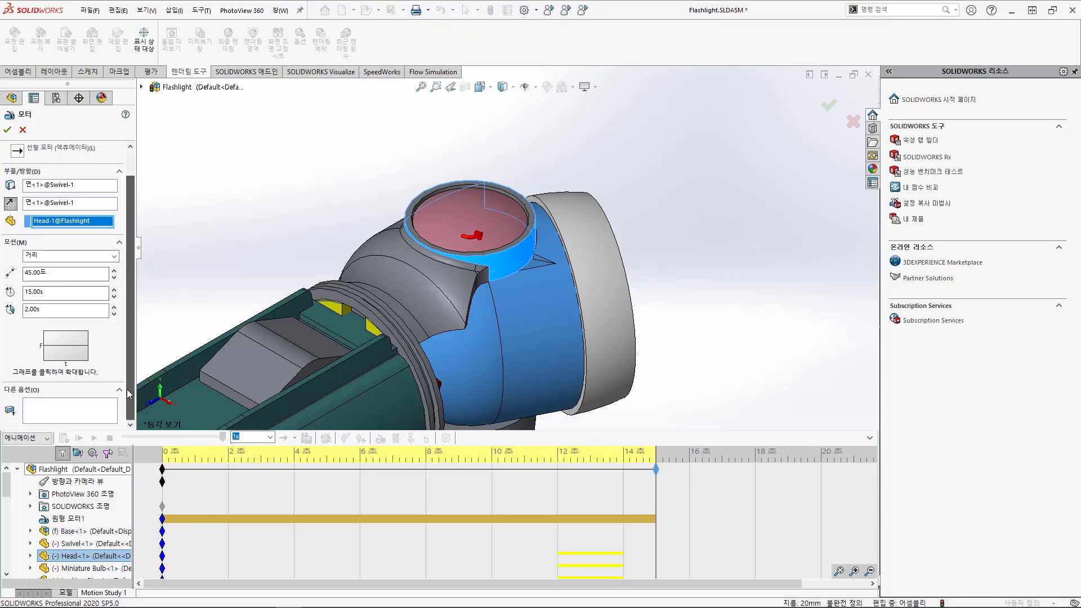
{"action": "left_click", "coordinate": [8, 130]}
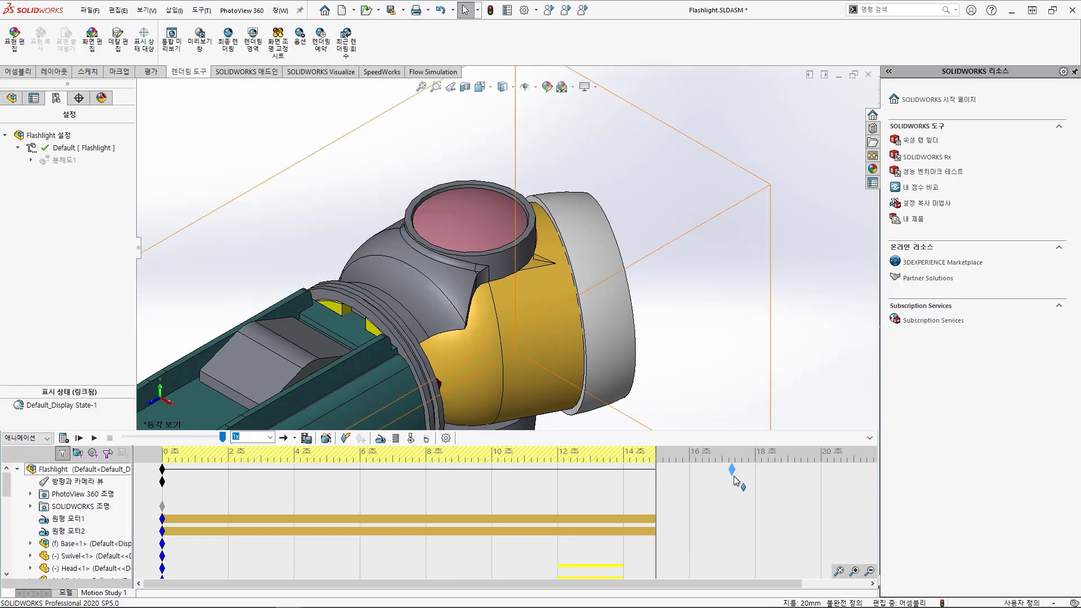
Step: Extend the motion study's end key to 18 seconds and calculate the study
{"action": "left_click_drag", "start_coordinate": [755, 476], "coordinate": [755, 475]}
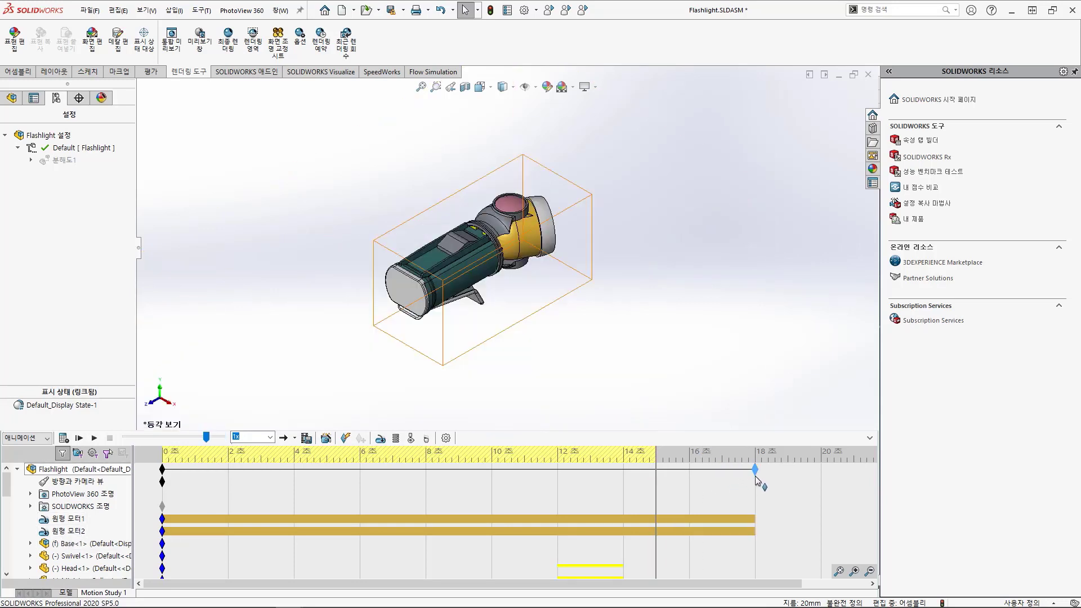
{"action": "left_click", "coordinate": [63, 438]}
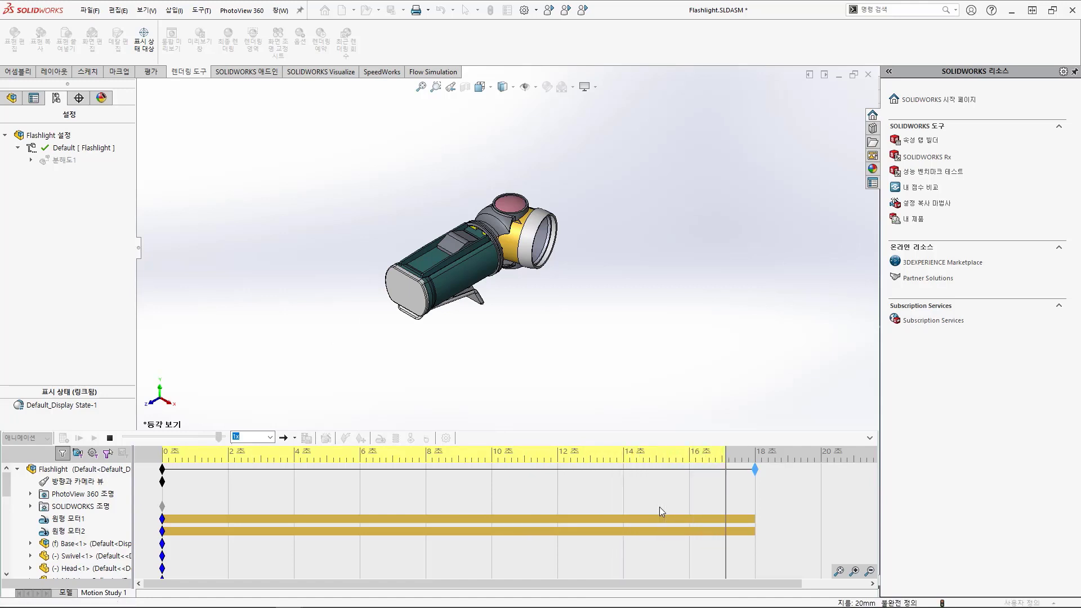
Step: Move the first rotary motor's start key to 12 seconds, insert a key at 14 seconds and turn the motor off there
{"action": "left_click", "coordinate": [74, 531], "text": "shift"}
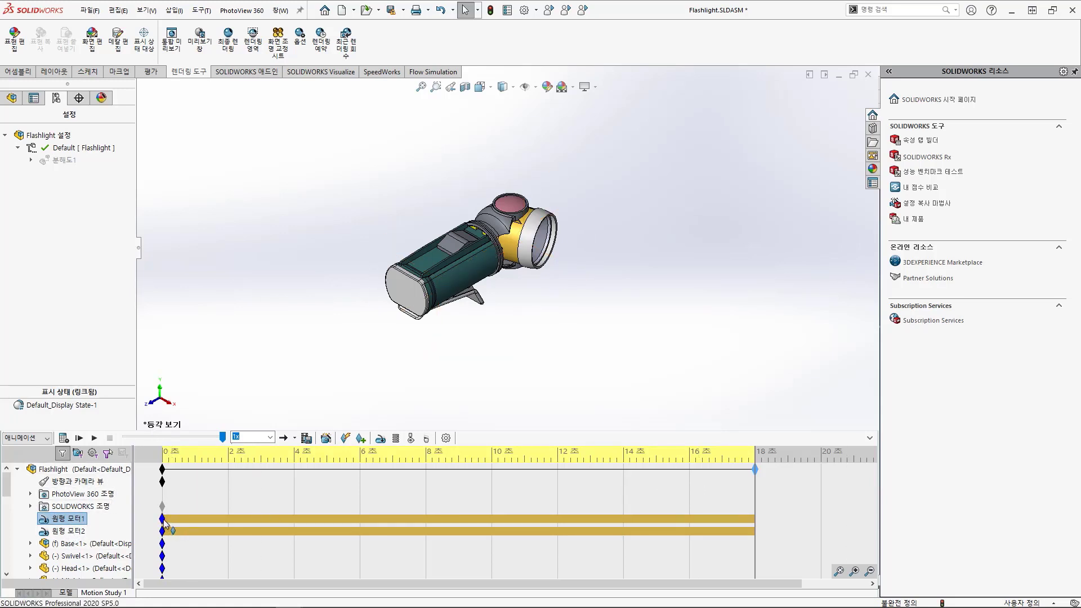
{"action": "left_click_drag", "start_coordinate": [165, 522], "coordinate": [558, 518]}
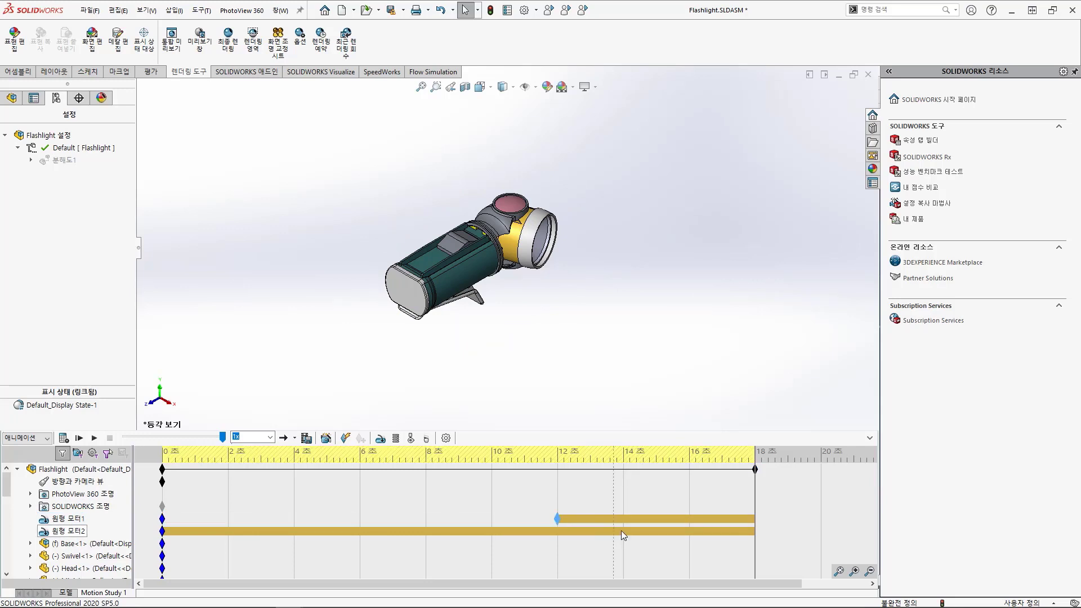
{"action": "right_click", "coordinate": [623, 521]}
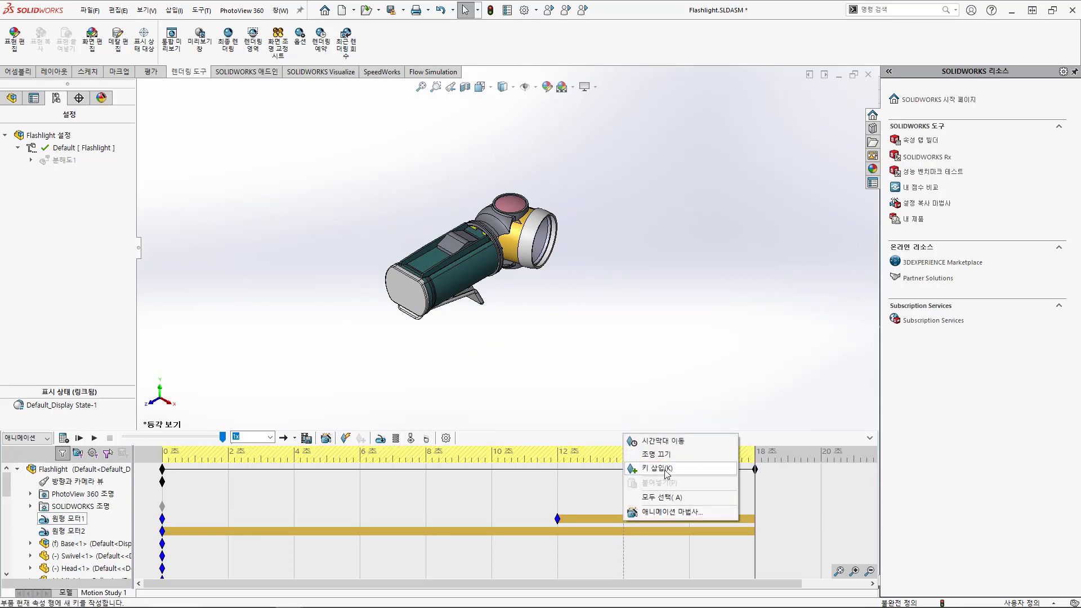
{"action": "left_click", "coordinate": [645, 471]}
{"action": "left_click", "coordinate": [624, 518]}
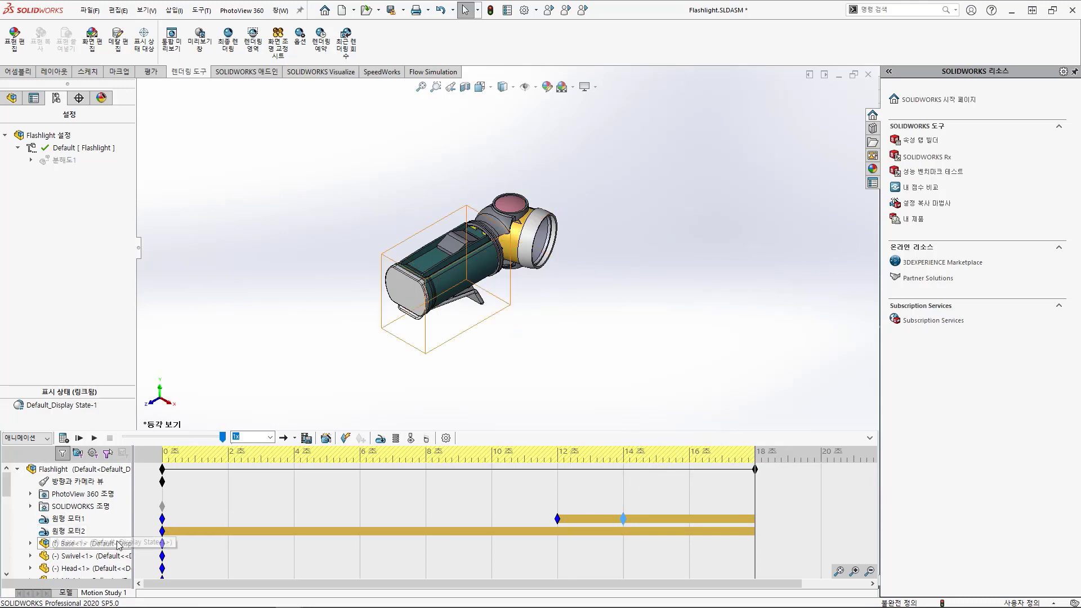
{"action": "left_click", "coordinate": [82, 522]}
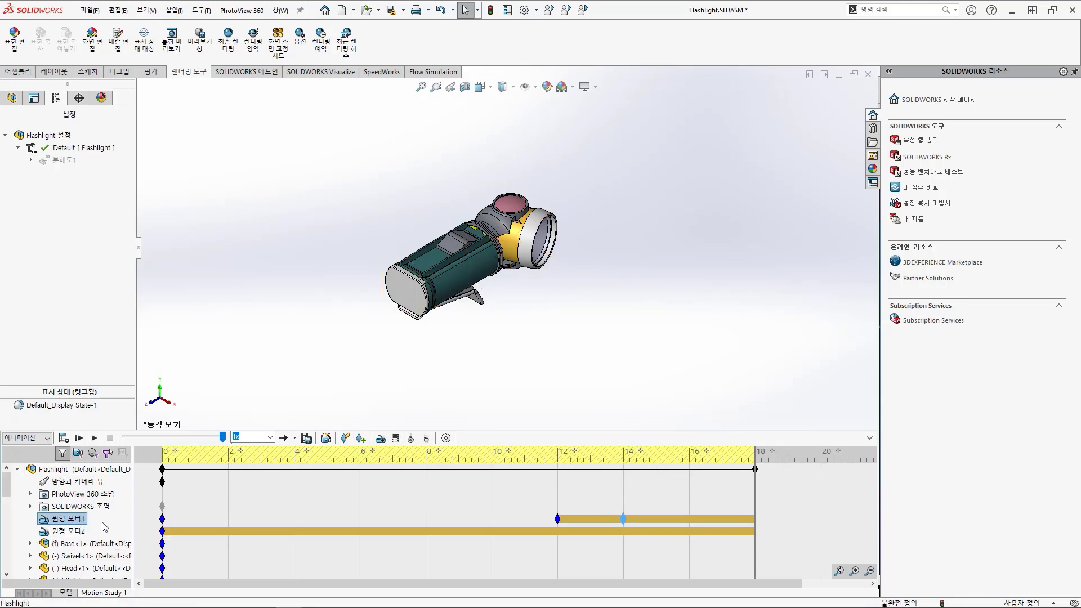
{"action": "right_click", "coordinate": [625, 519]}
{"action": "left_click", "coordinate": [680, 436]}
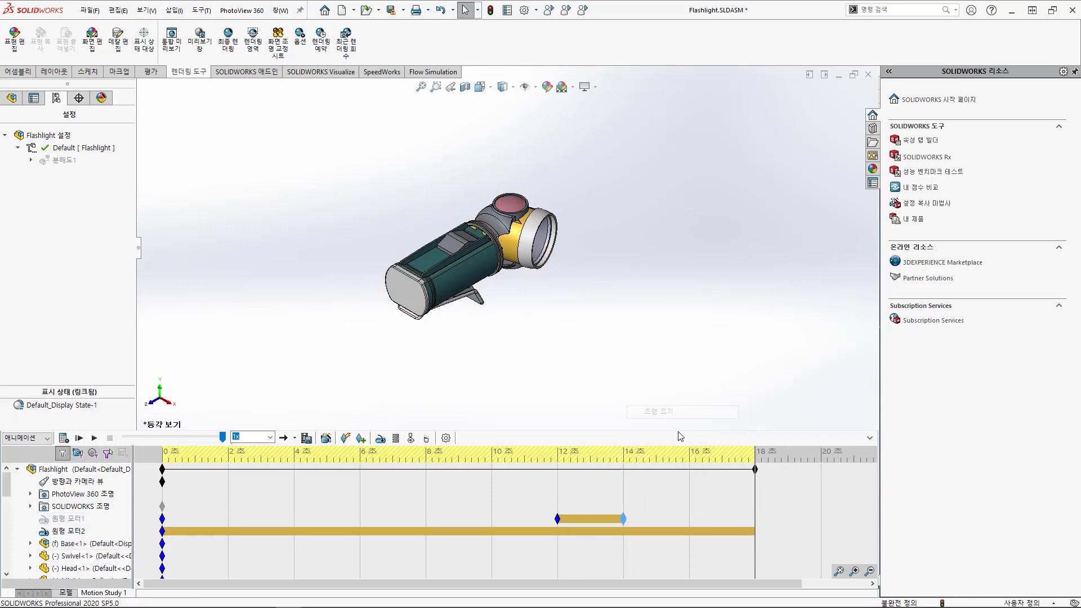
Step: Limit the second rotary motor to 15 to 17 seconds, turning it off at an inserted end key, and recalculate the motion study
{"action": "left_click_drag", "start_coordinate": [626, 545], "coordinate": [664, 538]}
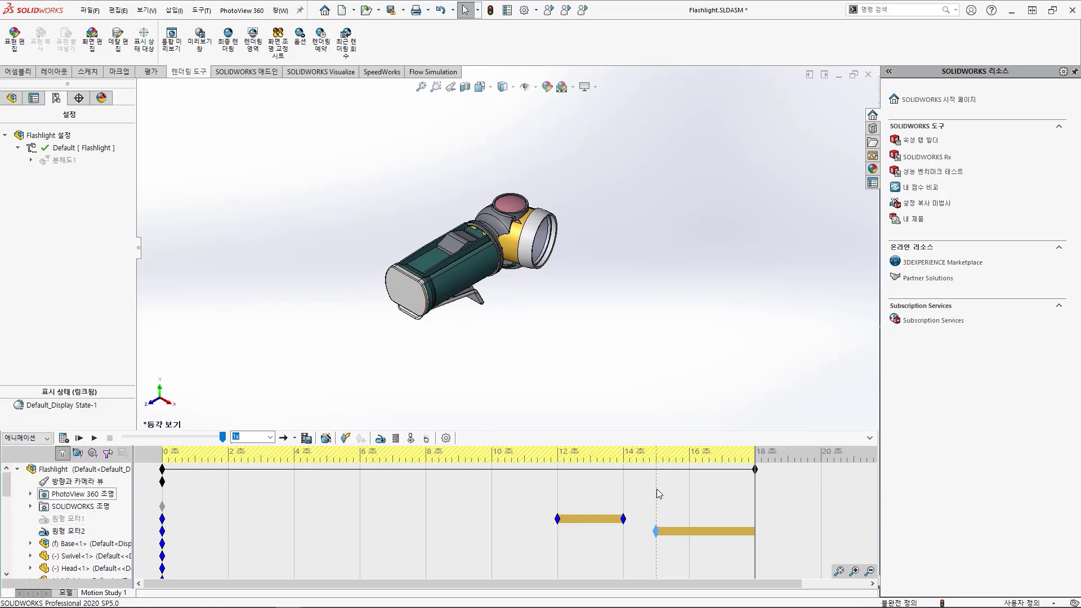
{"action": "right_click", "coordinate": [722, 535]}
{"action": "left_click", "coordinate": [749, 487]}
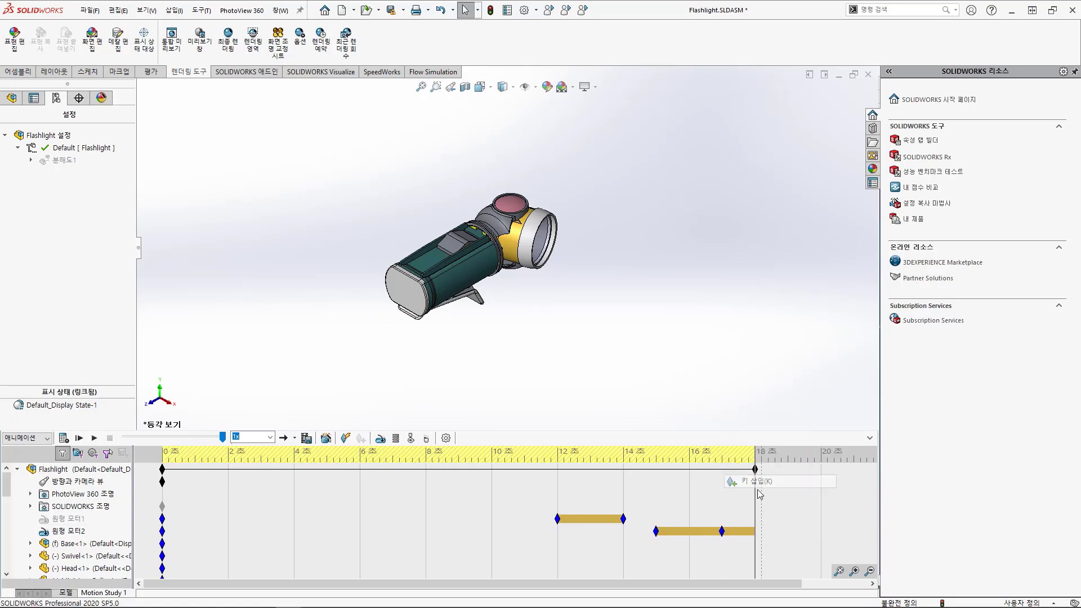
{"action": "right_click", "coordinate": [723, 532]}
{"action": "left_click", "coordinate": [780, 441]}
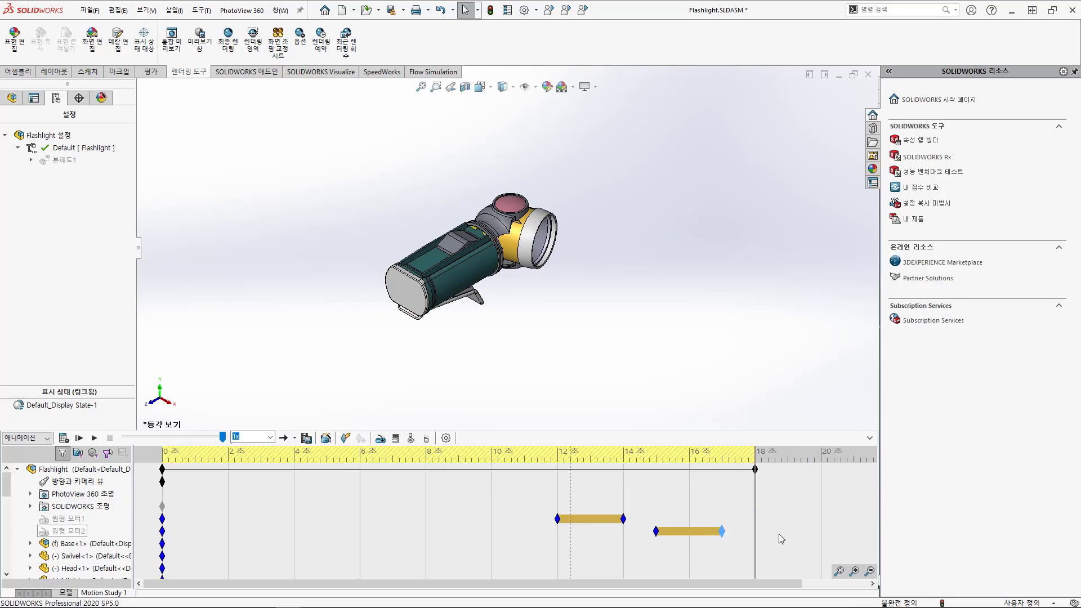
{"action": "left_click", "coordinate": [65, 437]}
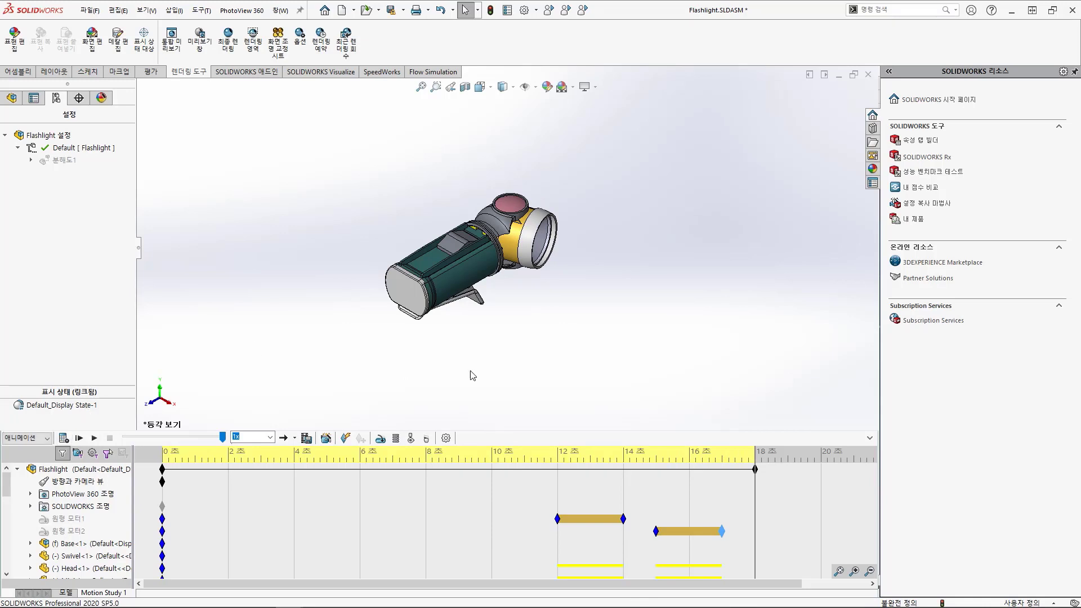
{"action": "scroll", "coordinate": [515, 512], "scroll_direction": "down", "scroll_amount": 4}
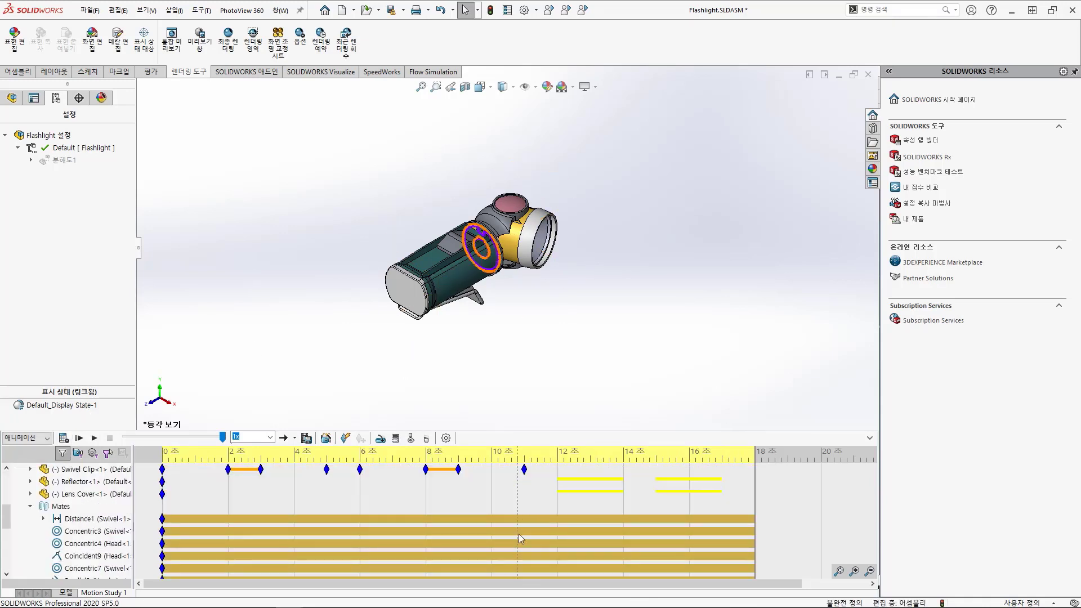
{"action": "scroll", "coordinate": [454, 510], "scroll_direction": "up", "scroll_amount": 4}
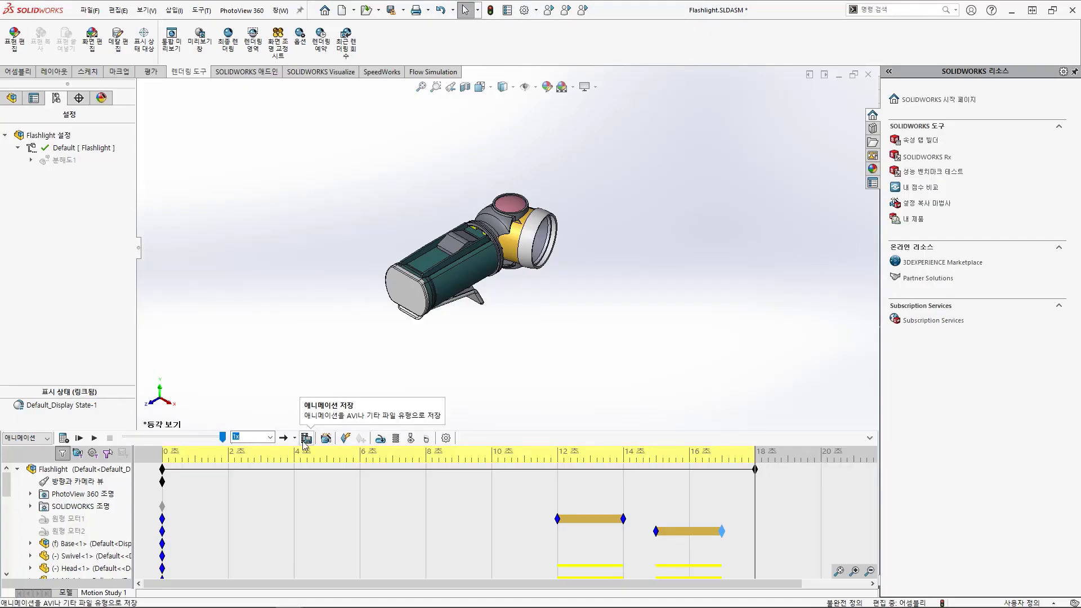
{"action": "left_click", "coordinate": [306, 439]}
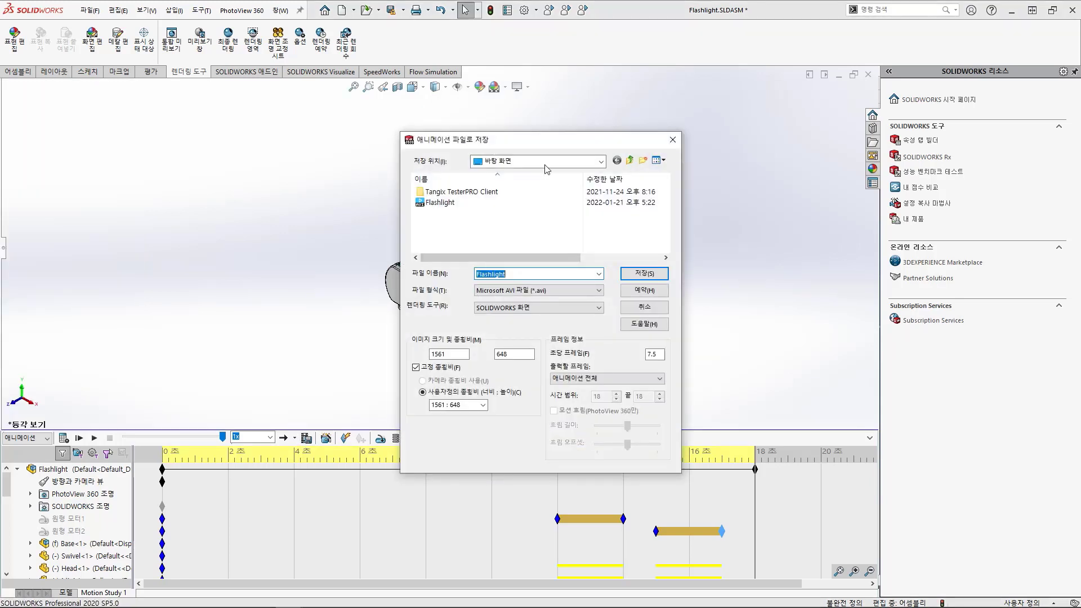
{"action": "left_click", "coordinate": [600, 164]}
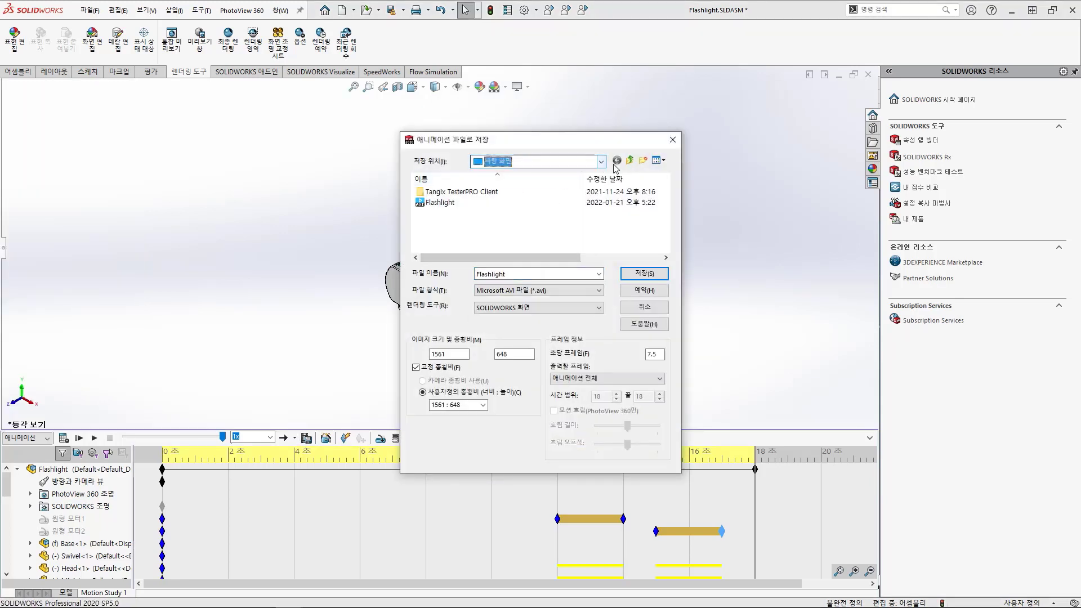
{"action": "left_click", "coordinate": [601, 162]}
{"action": "left_click", "coordinate": [491, 174]}
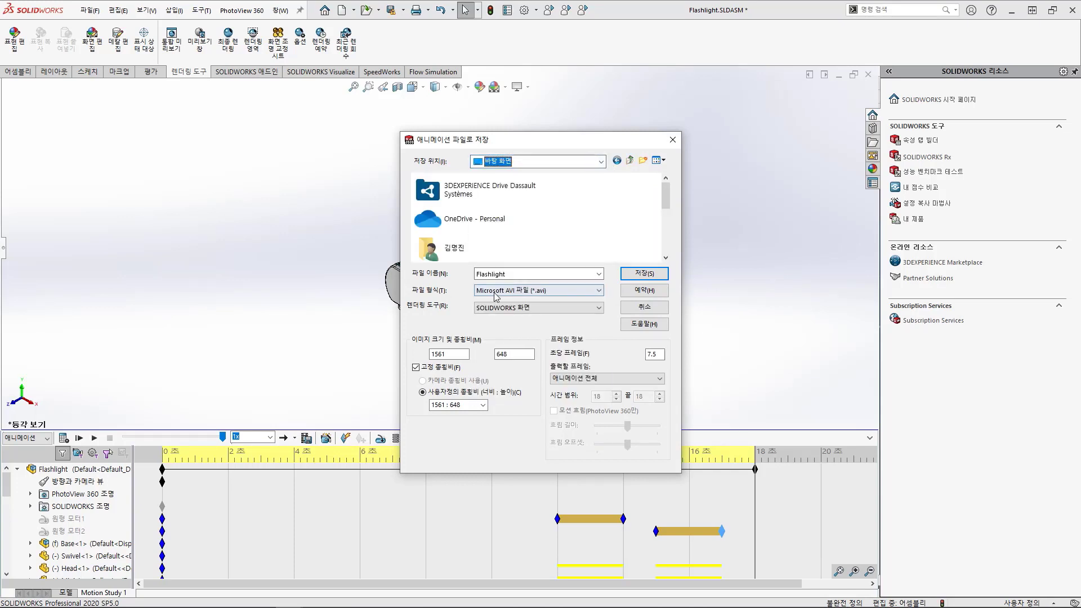
{"action": "left_click", "coordinate": [534, 307]}
{"action": "left_click", "coordinate": [521, 326]}
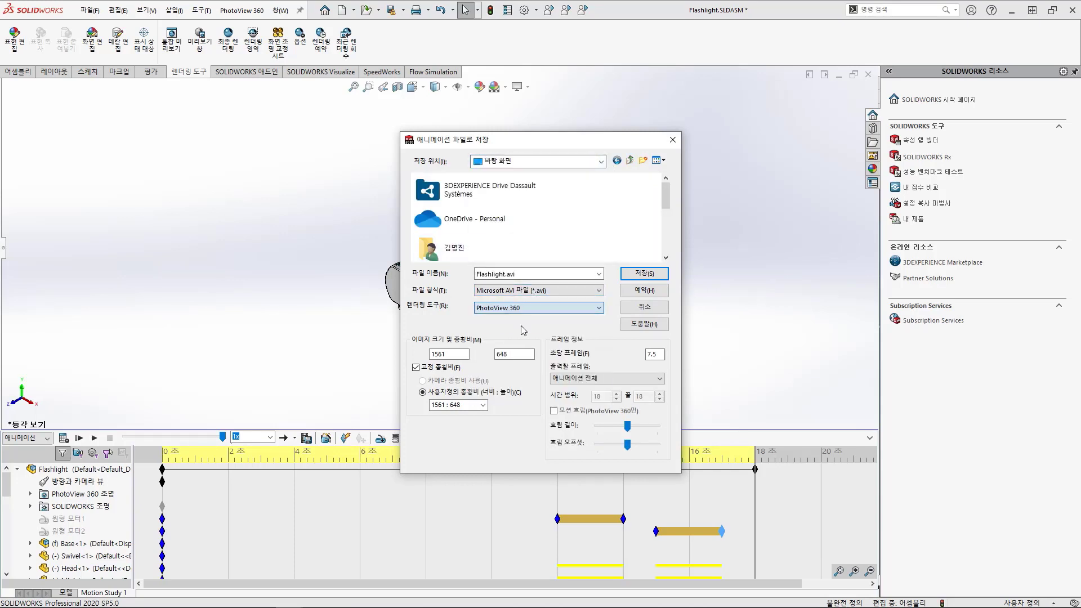
{"action": "left_click", "coordinate": [482, 406]}
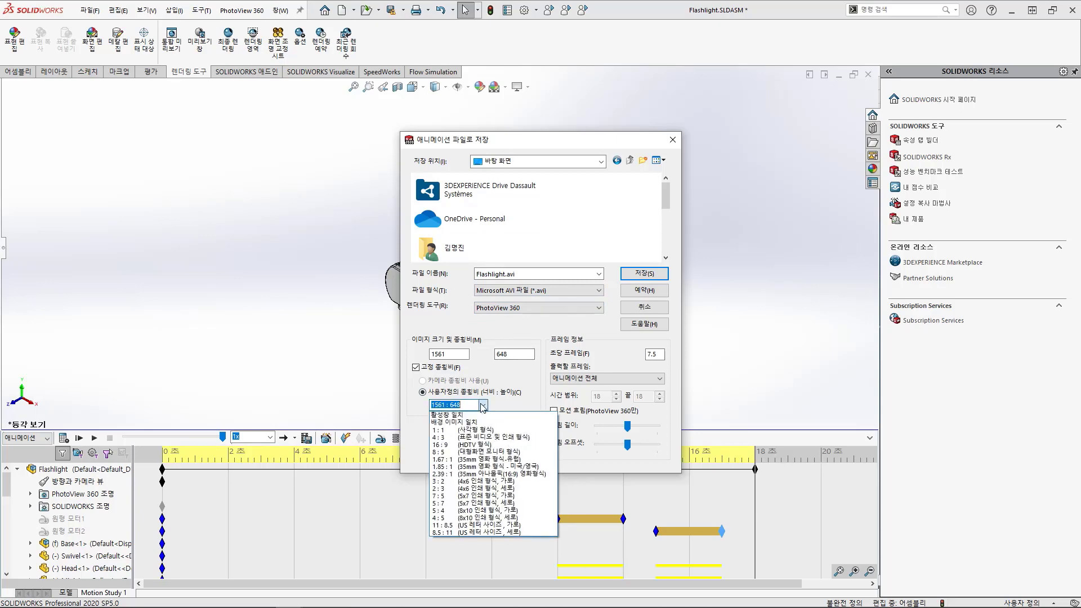
{"action": "left_click", "coordinate": [459, 444]}
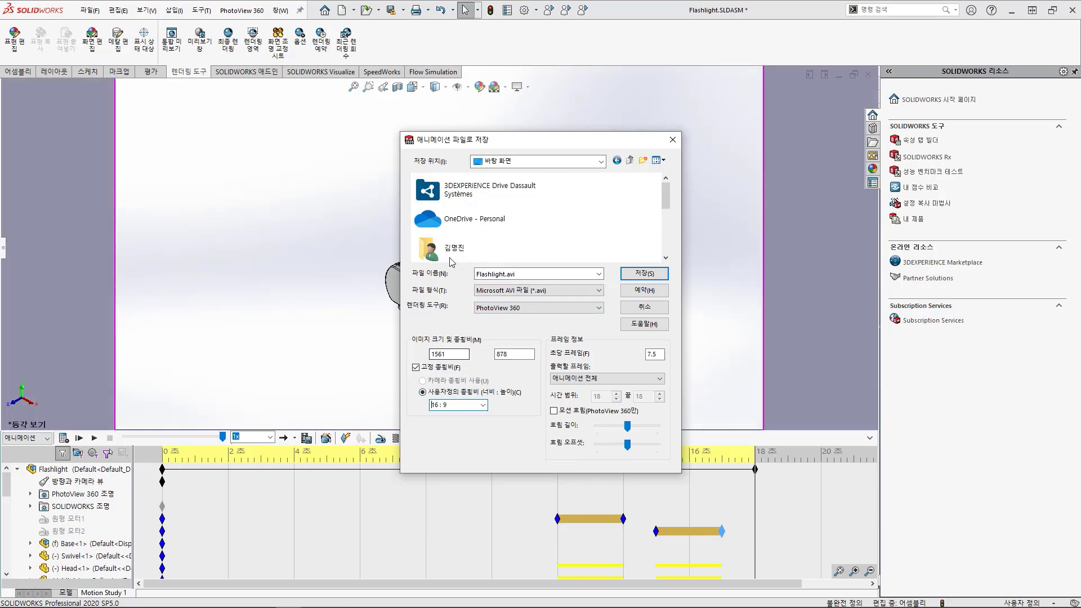
{"action": "left_click_drag", "start_coordinate": [526, 141], "coordinate": [501, 152]}
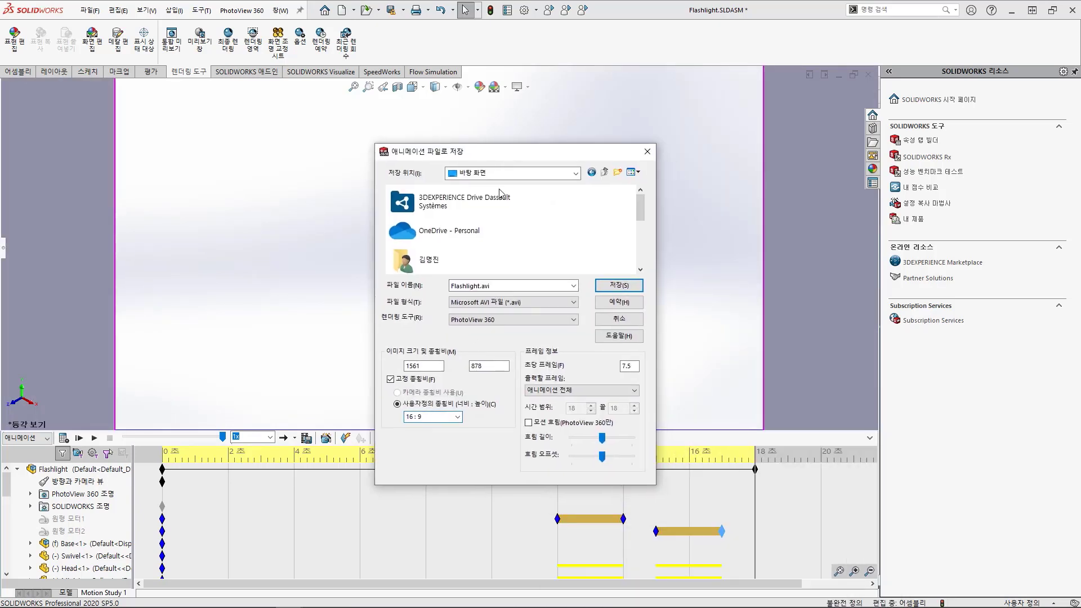
{"action": "left_click", "coordinate": [647, 151]}
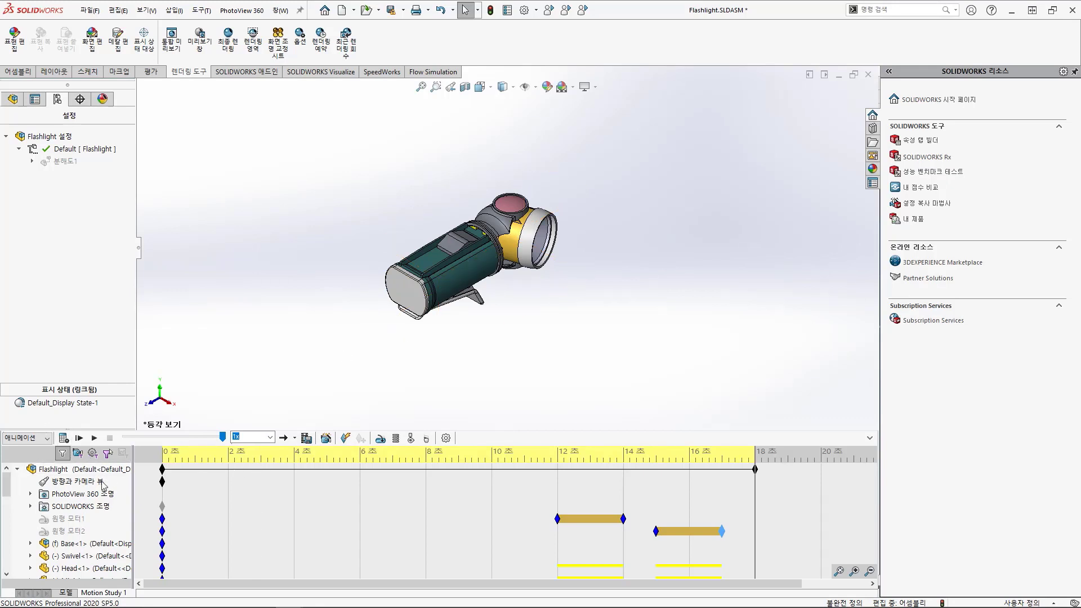
Step: Return the time bar to 0 seconds and enlarge the graphics area by hiding the feature tree and the resources pane
{"action": "left_click_drag", "start_coordinate": [755, 498], "coordinate": [157, 494]}
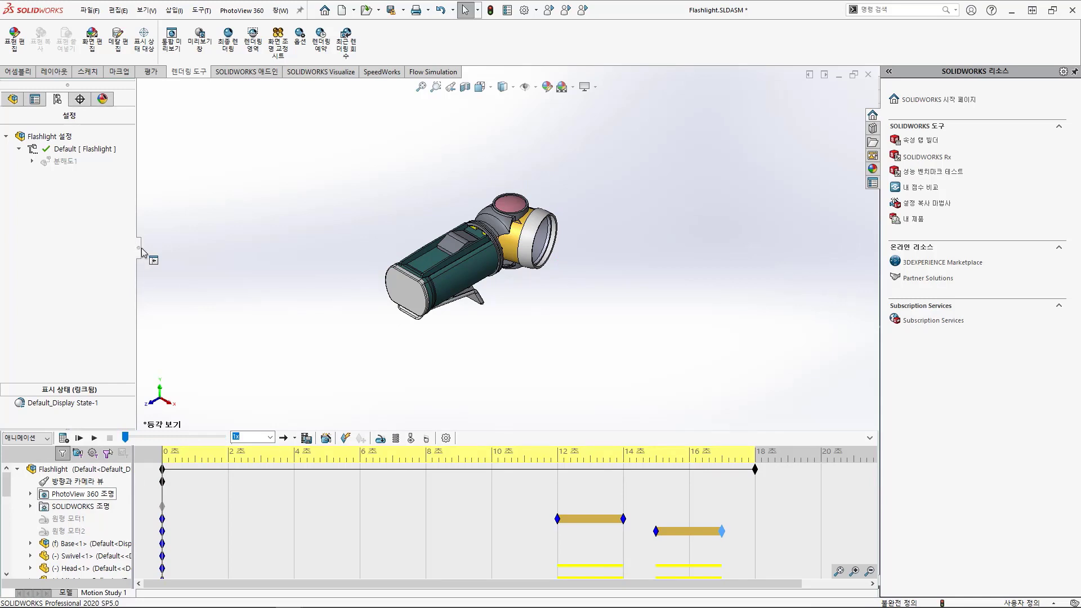
{"action": "scroll", "coordinate": [399, 344], "scroll_direction": "down", "scroll_amount": 3}
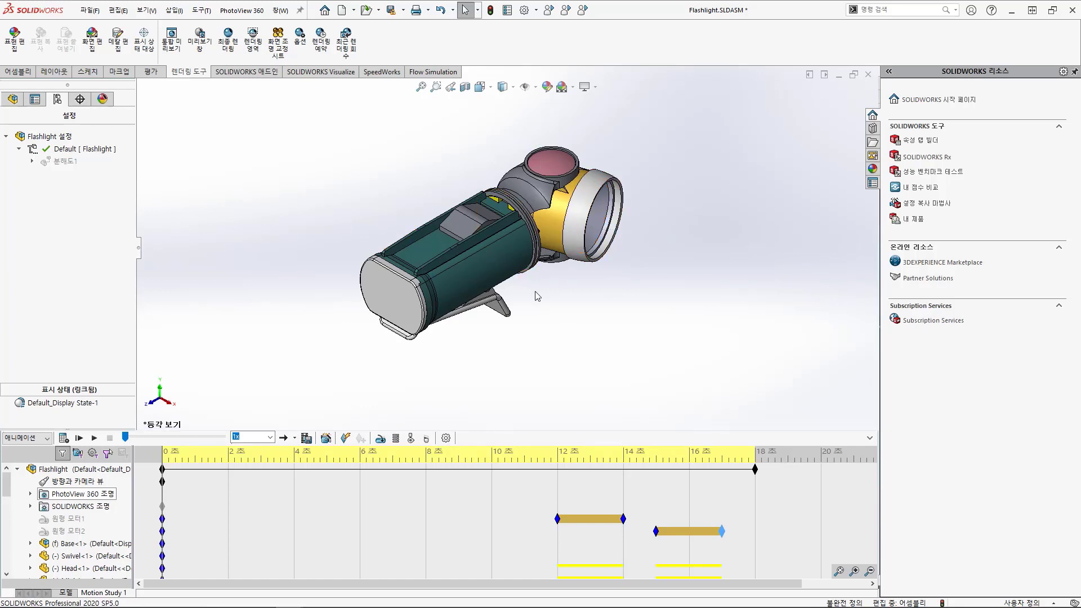
{"action": "left_click", "coordinate": [139, 248]}
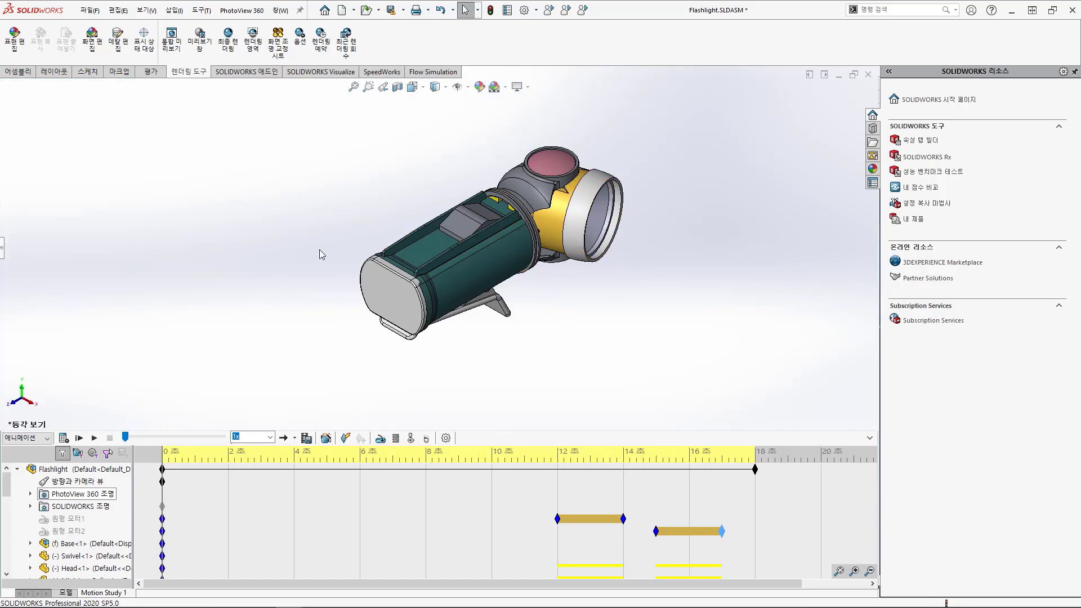
{"action": "key", "text": "f"}
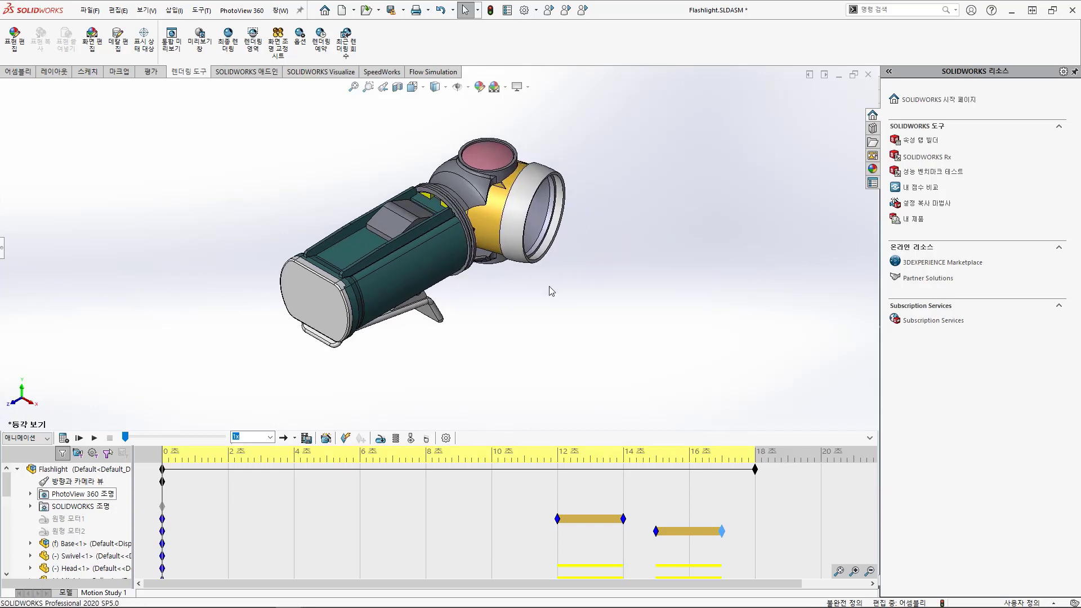
{"action": "left_click", "coordinate": [1074, 73]}
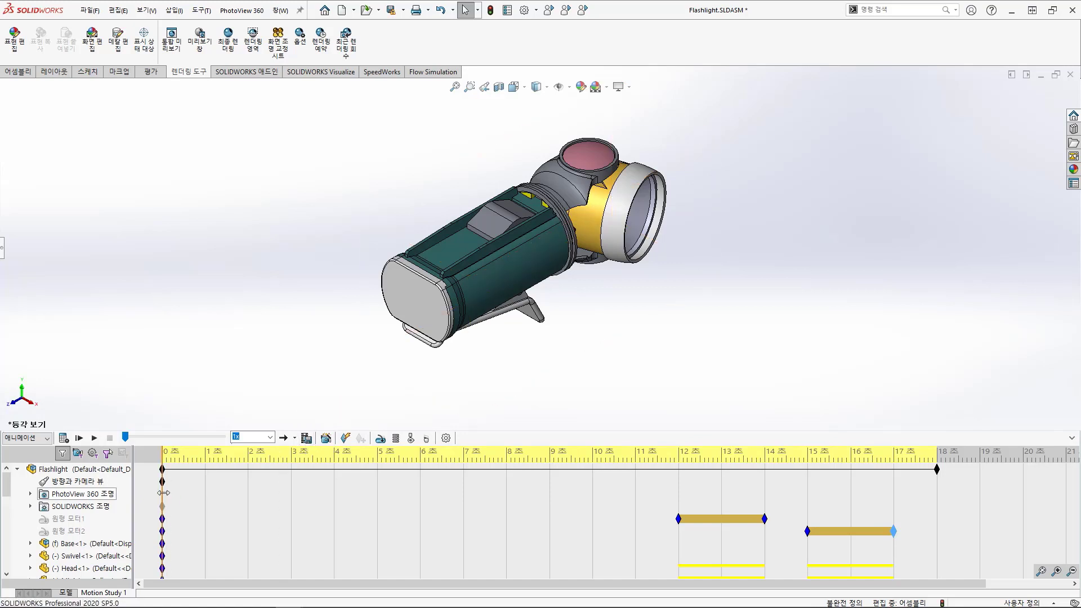
{"action": "mouse_move", "coordinate": [163, 495]}
{"action": "left_mouse_down"}
{"action": "mouse_move", "coordinate": [369, 499]}
{"action": "mouse_move", "coordinate": [163, 502]}
{"action": "left_mouse_up"}
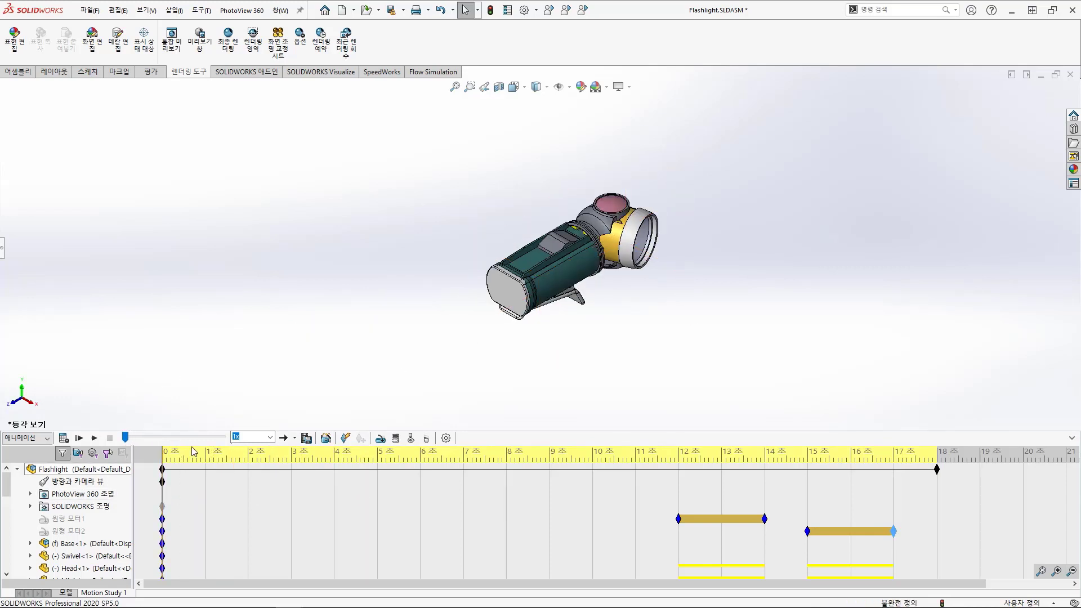
Step: Copy the starting orientation and camera view key to 11 seconds on the motion study timeline
{"action": "mouse_move", "coordinate": [160, 455]}
{"action": "left_mouse_down"}
{"action": "mouse_move", "coordinate": [237, 454]}
{"action": "mouse_move", "coordinate": [162, 455]}
{"action": "left_mouse_up"}
{"action": "left_click_drag", "start_coordinate": [164, 483], "coordinate": [247, 482]}
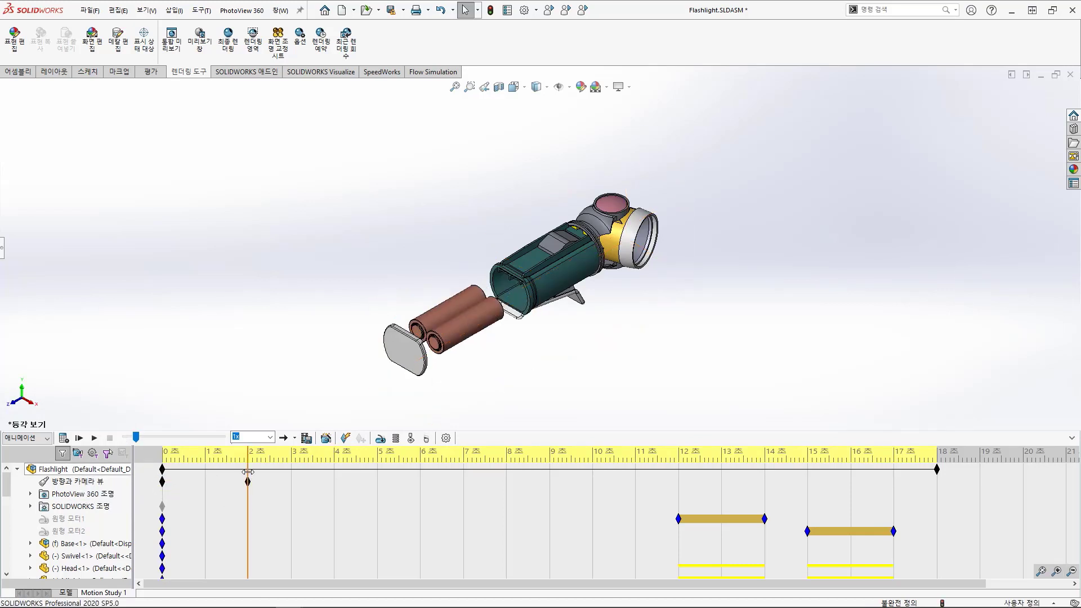
{"action": "left_click_drag", "start_coordinate": [249, 473], "coordinate": [638, 486]}
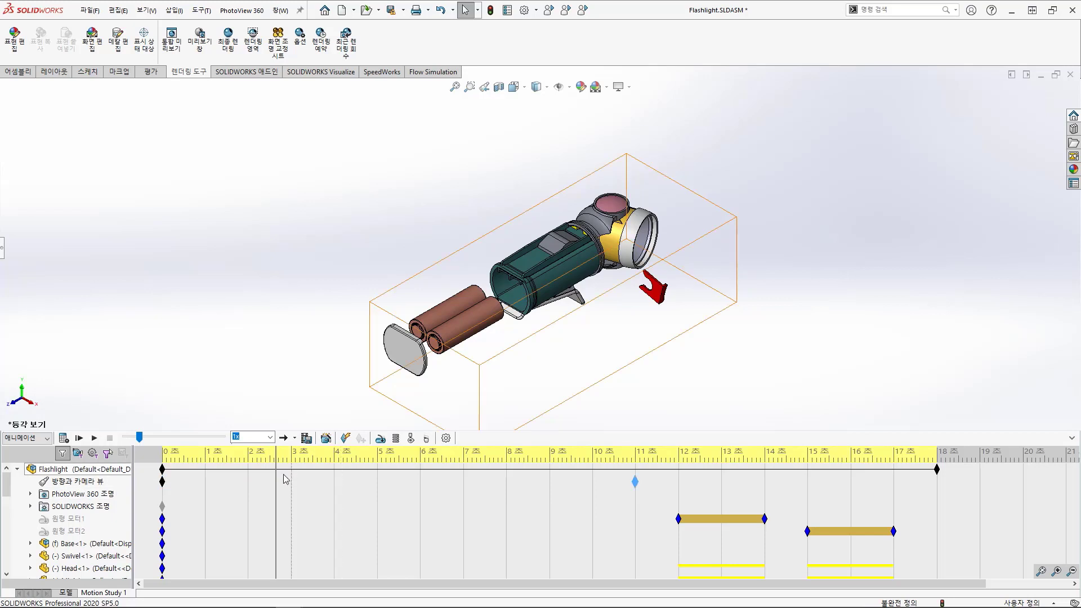
Step: Place an orientation and camera view key at 12 seconds with the flashlight zoomed in, and advance the time bar to about 18 seconds
{"action": "left_click_drag", "start_coordinate": [276, 478], "coordinate": [677, 493]}
{"action": "scroll", "coordinate": [633, 221], "scroll_direction": "down", "scroll_amount": 3}
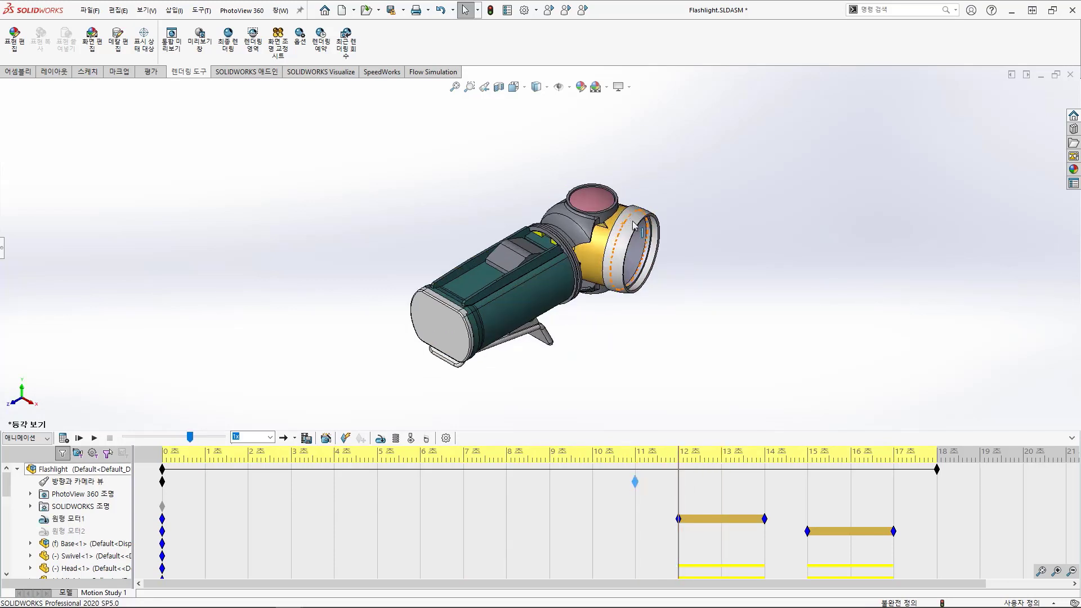
{"action": "scroll", "coordinate": [633, 222], "scroll_direction": "down", "scroll_amount": 3}
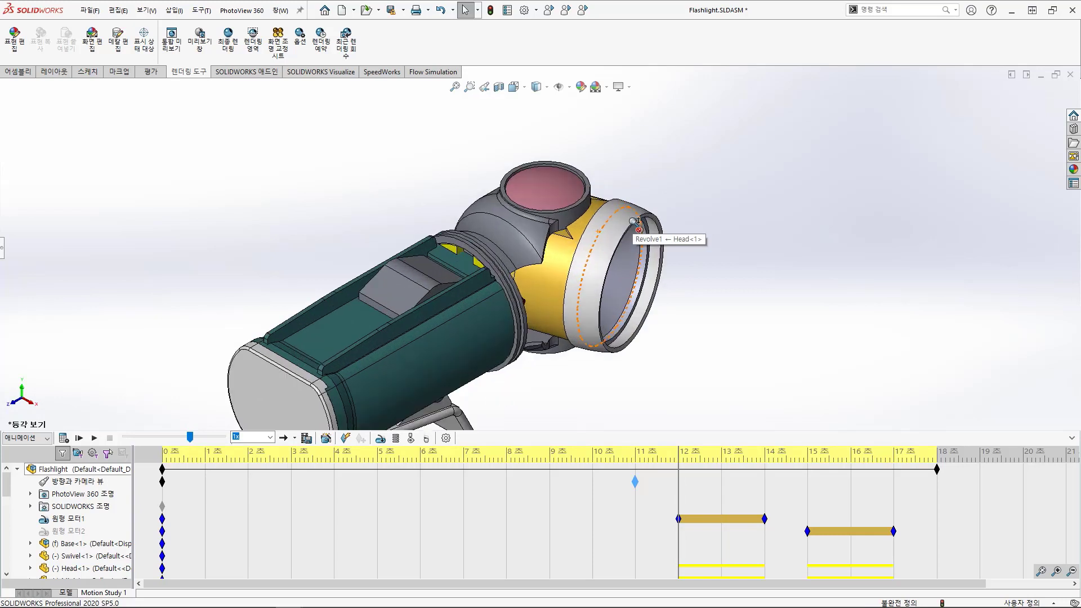
{"action": "right_click", "coordinate": [680, 485]}
{"action": "left_click", "coordinate": [712, 530]}
{"action": "left_click_drag", "start_coordinate": [678, 491], "coordinate": [634, 501]}
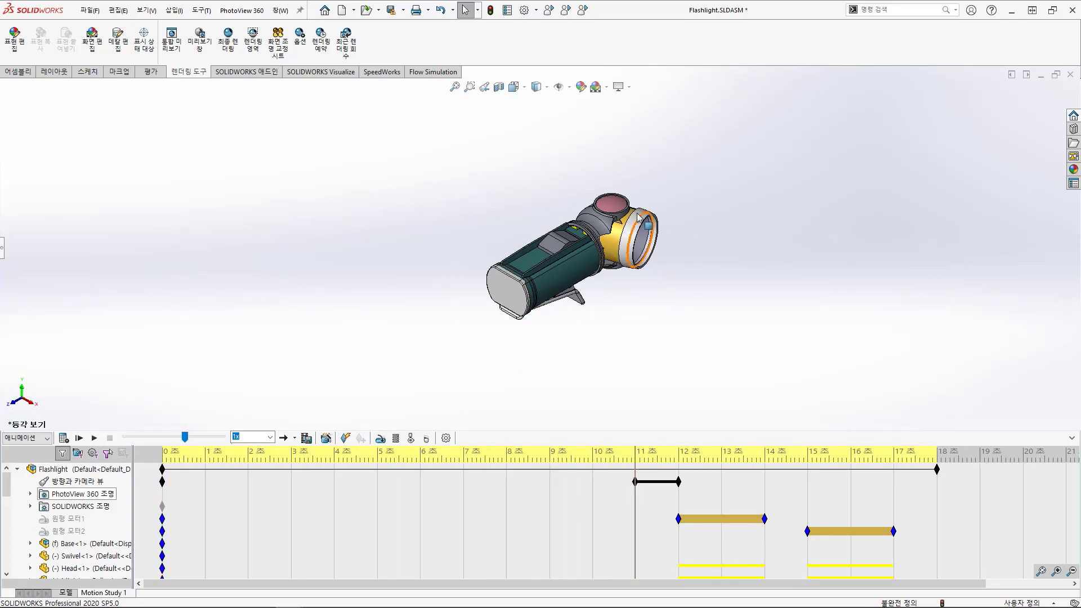
{"action": "right_click", "coordinate": [679, 482]}
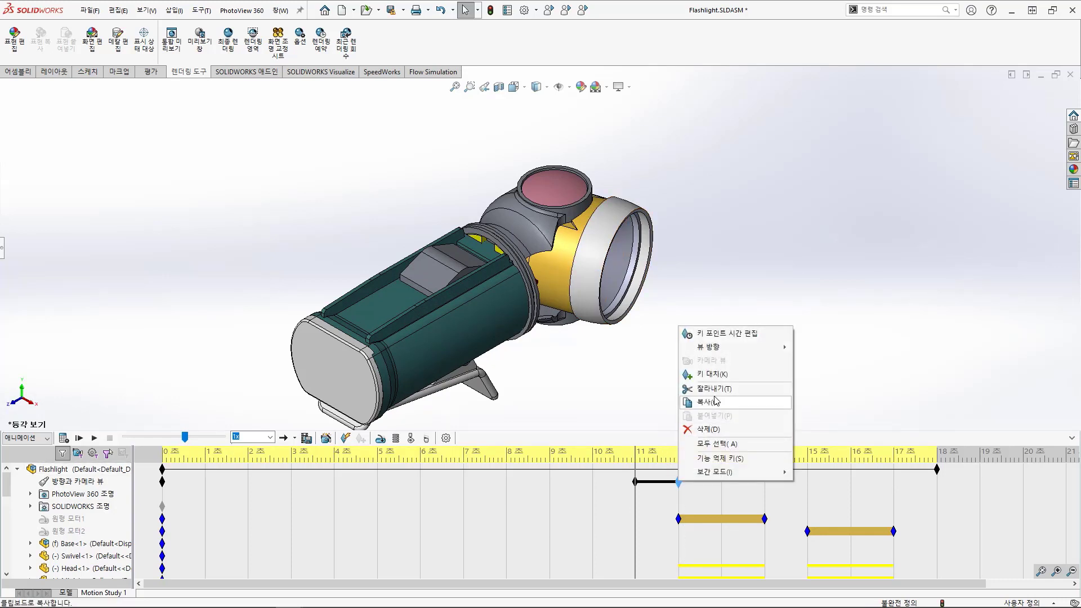
{"action": "left_click", "coordinate": [713, 376]}
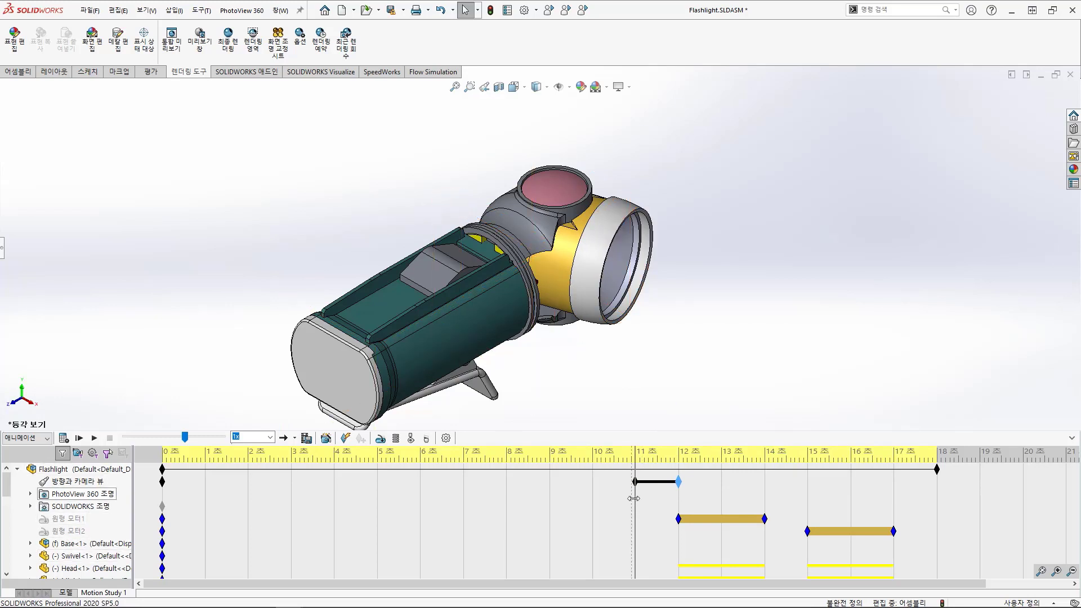
{"action": "left_click_drag", "start_coordinate": [635, 498], "coordinate": [934, 505]}
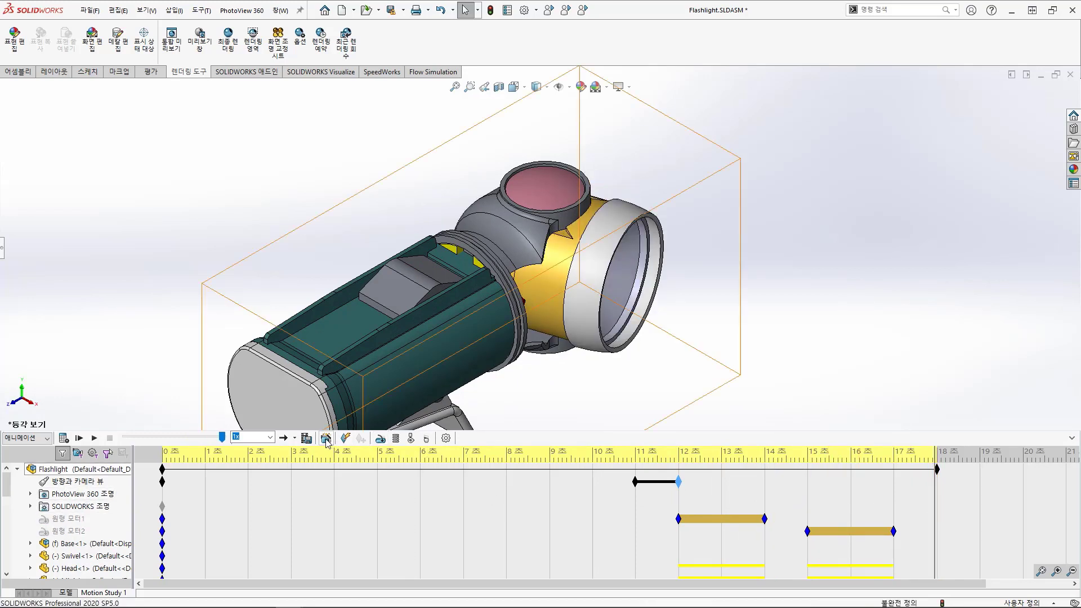
Step: Set up saving the animation as an AVI file rendered with PhotoView 360 at a 16:9 ratio and 1920 × 1080 pixels
{"action": "left_click", "coordinate": [306, 438]}
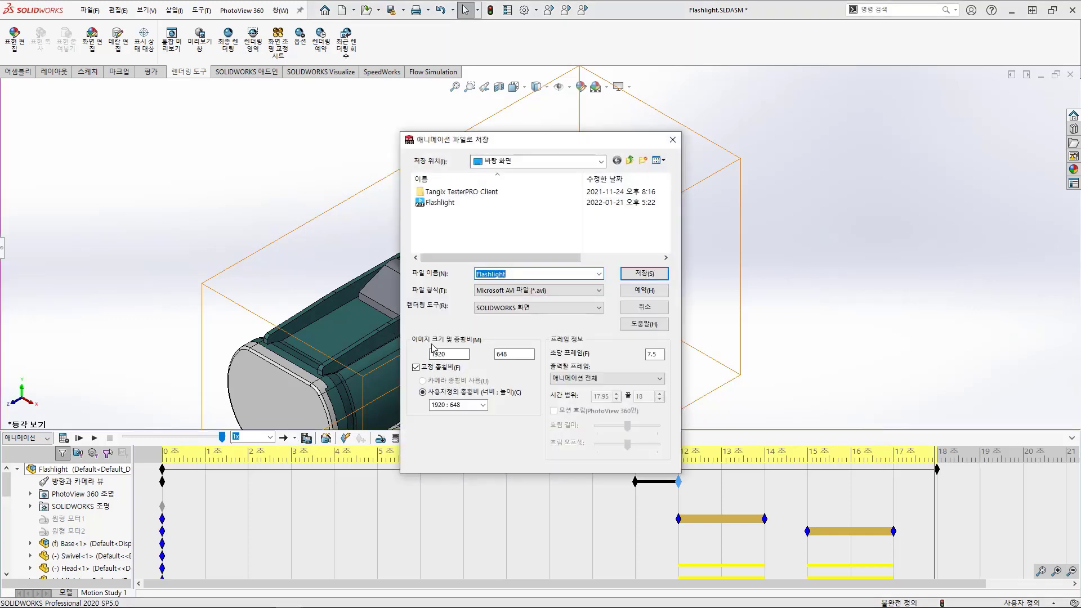
{"action": "key", "text": "Tab"}
{"action": "key", "text": "Tab"}
{"action": "key", "text": "alt+Down"}
{"action": "key", "text": "Down"}
{"action": "key", "text": "Return"}
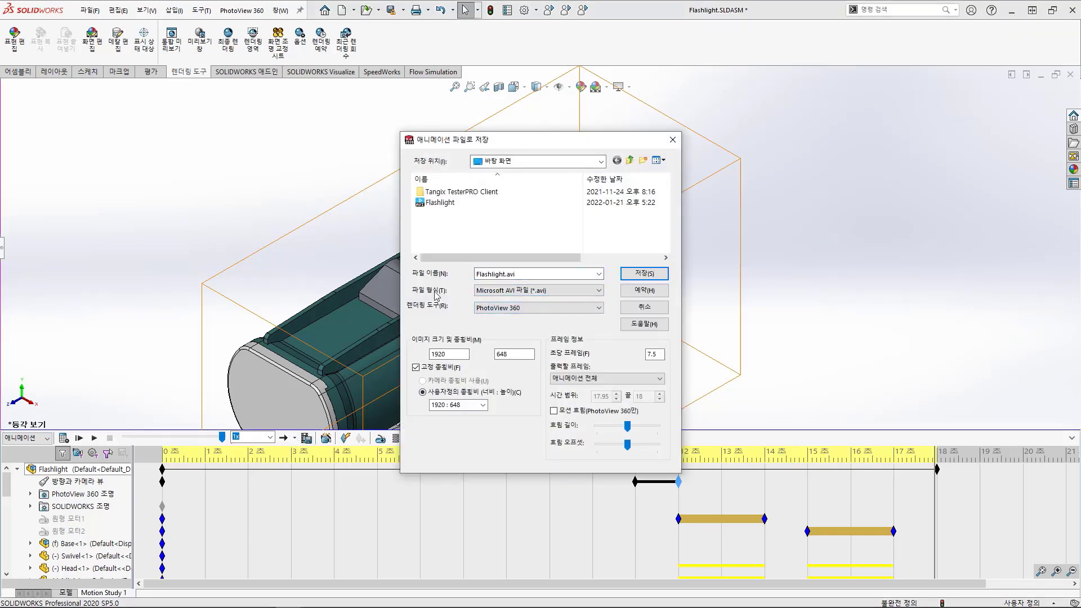
{"action": "left_click", "coordinate": [483, 404]}
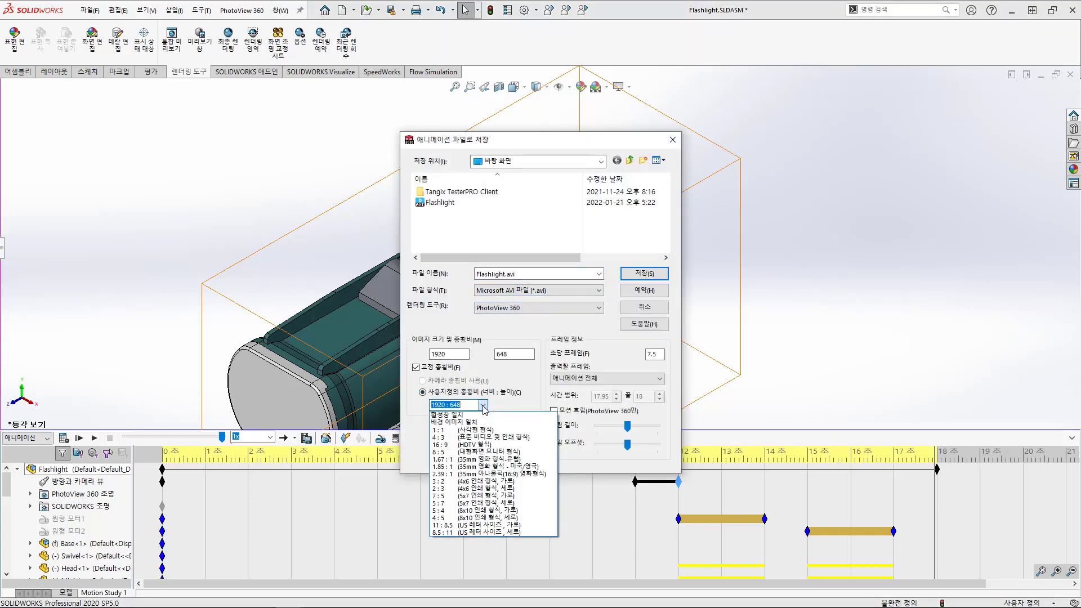
{"action": "left_click", "coordinate": [476, 444]}
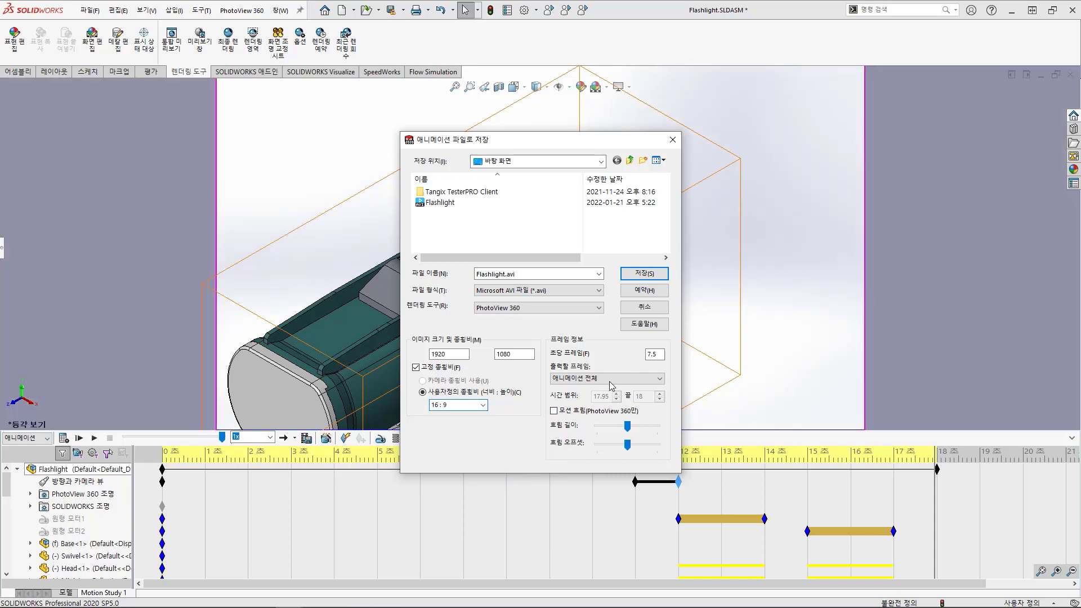
{"action": "key", "text": "Tab"}
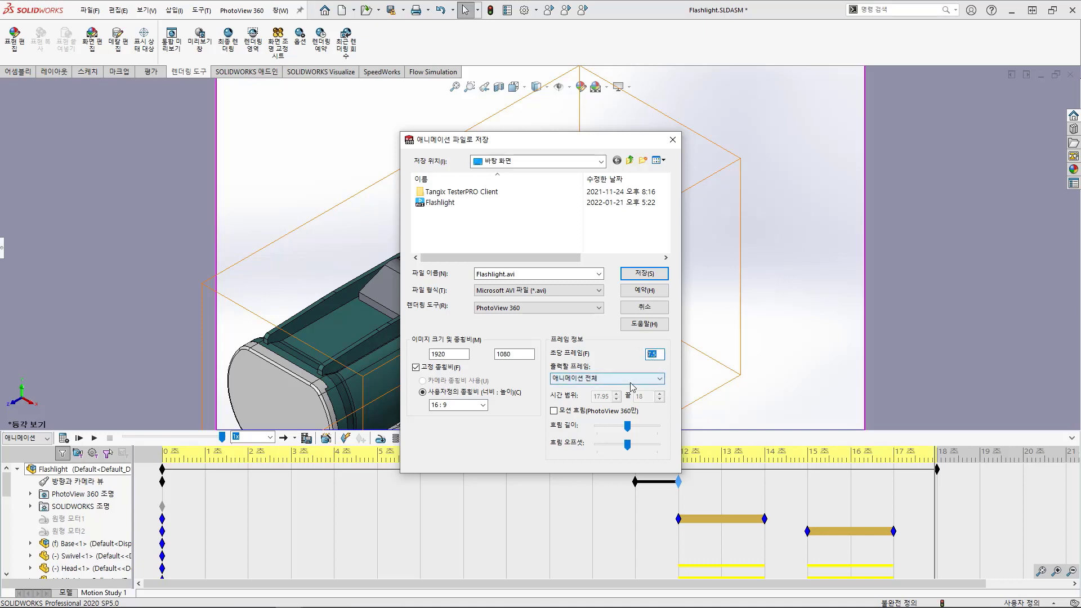
{"action": "left_click", "coordinate": [502, 308]}
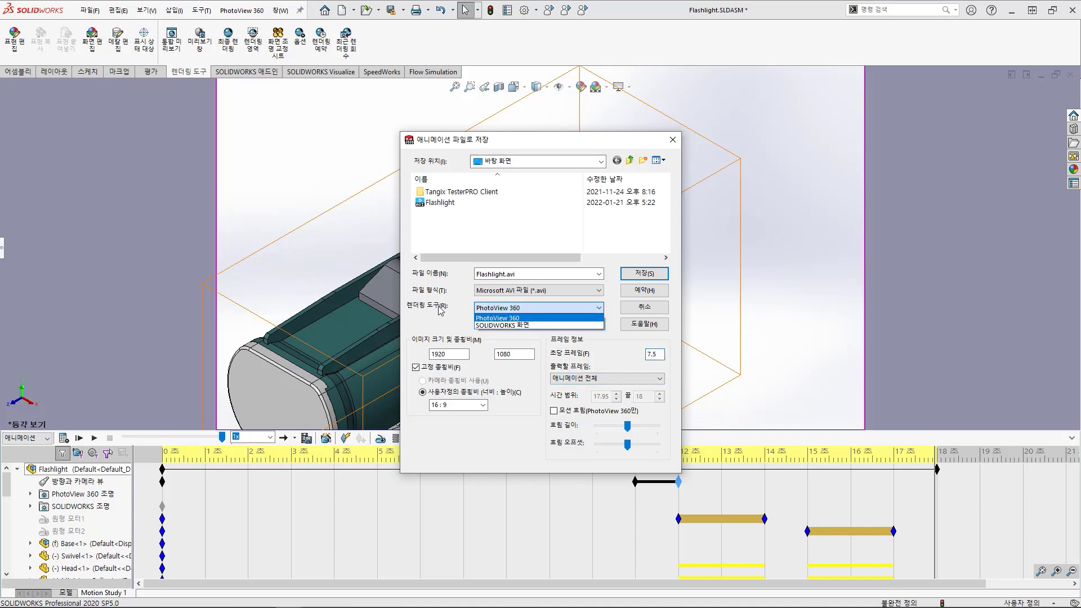
{"action": "left_click", "coordinate": [491, 318]}
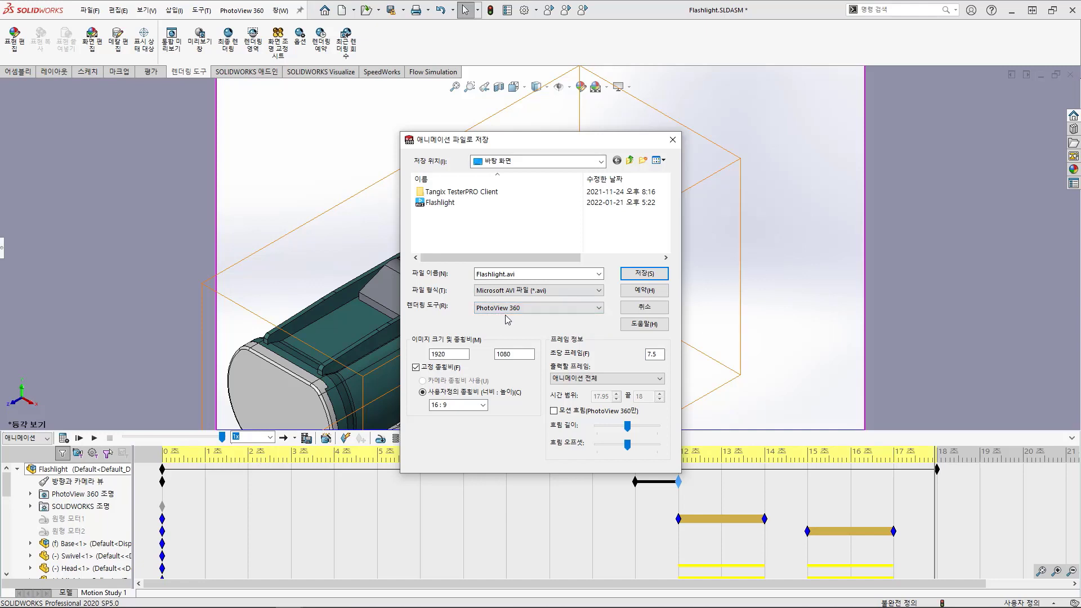
Step: Save the animation over the existing Flashlight video using accelerated rendering and the Intel IYUV codec, recalculating the study first
{"action": "left_click", "coordinate": [461, 204]}
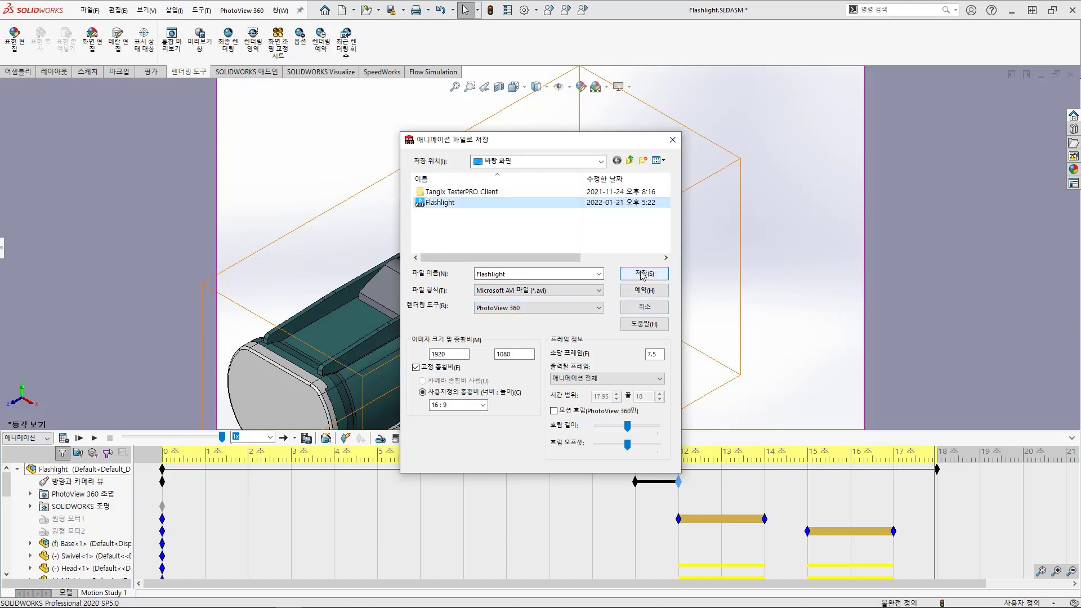
{"action": "left_click", "coordinate": [644, 273]}
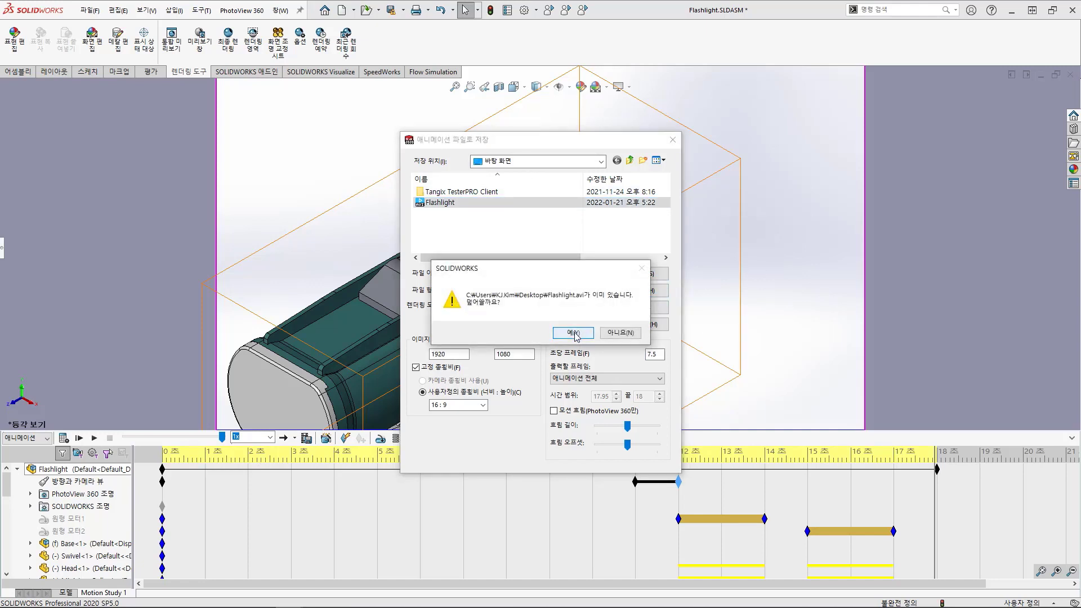
{"action": "left_click", "coordinate": [573, 333]}
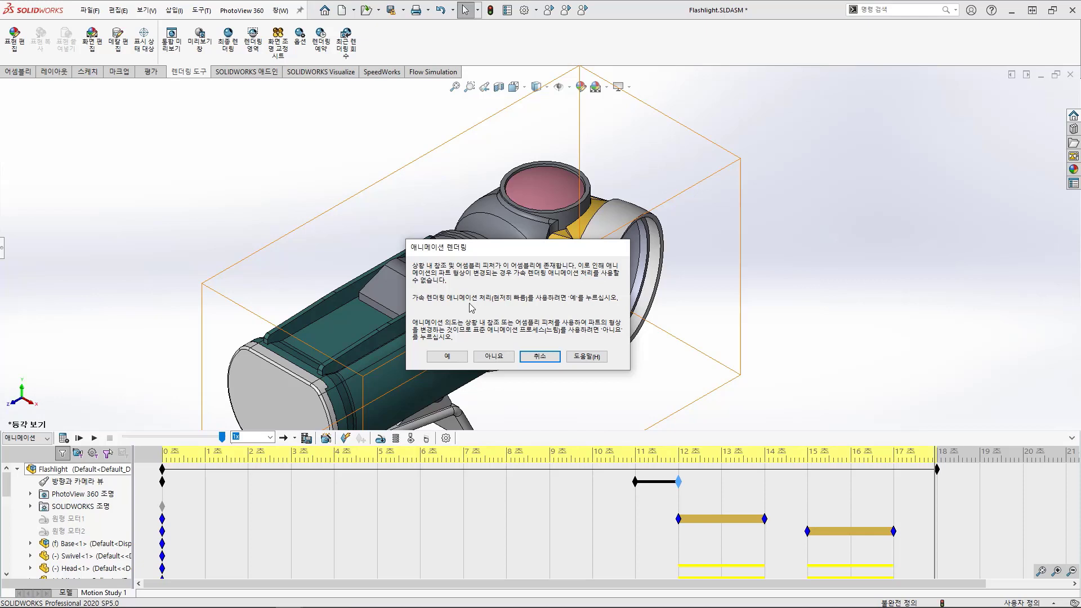
{"action": "left_click", "coordinate": [451, 356]}
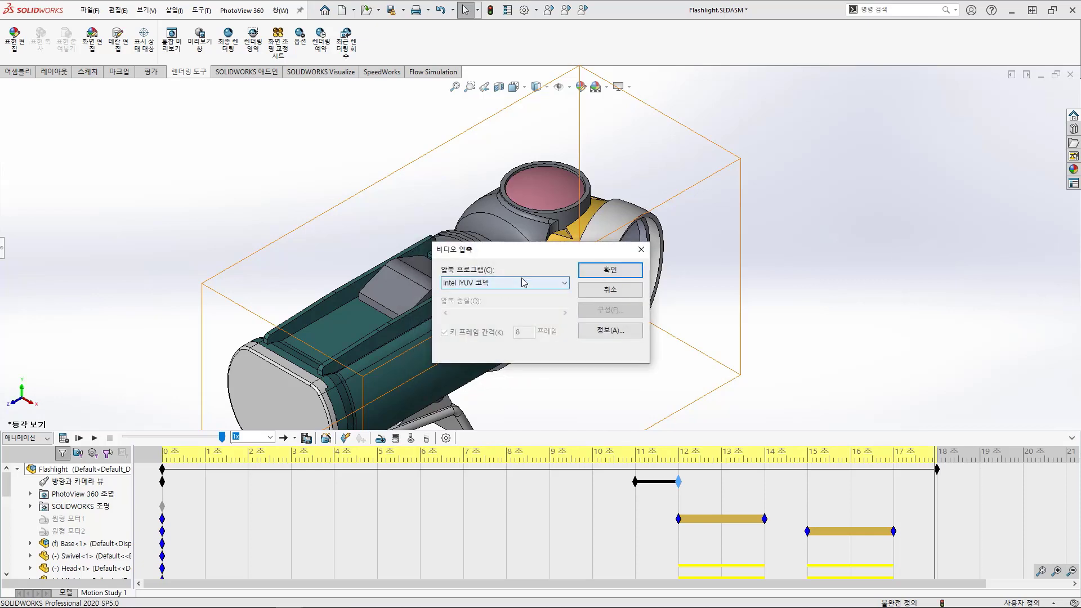
{"action": "left_click", "coordinate": [598, 273]}
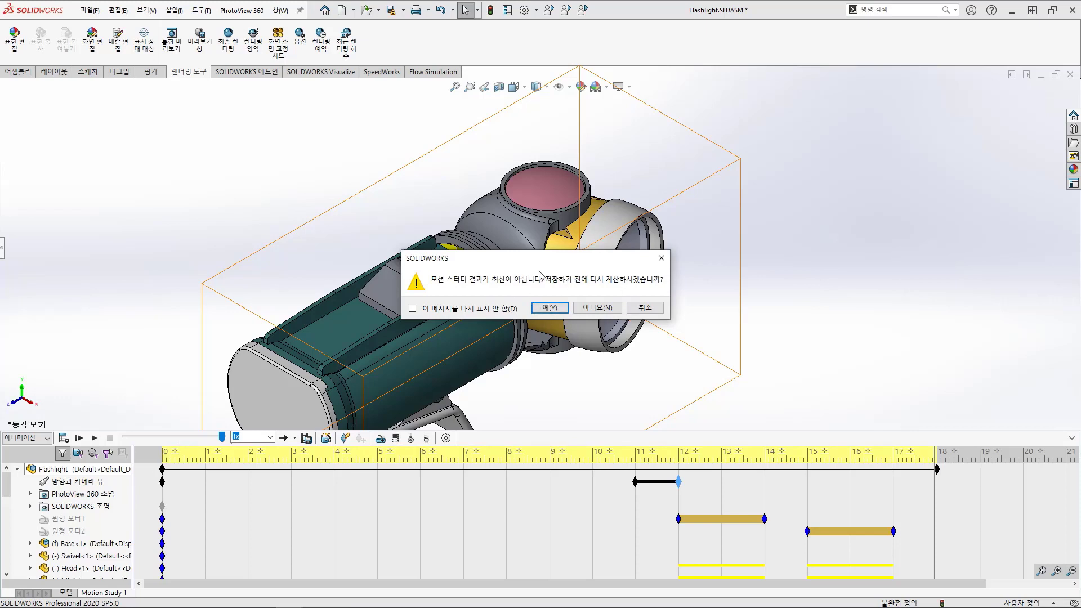
{"action": "left_click", "coordinate": [566, 307]}
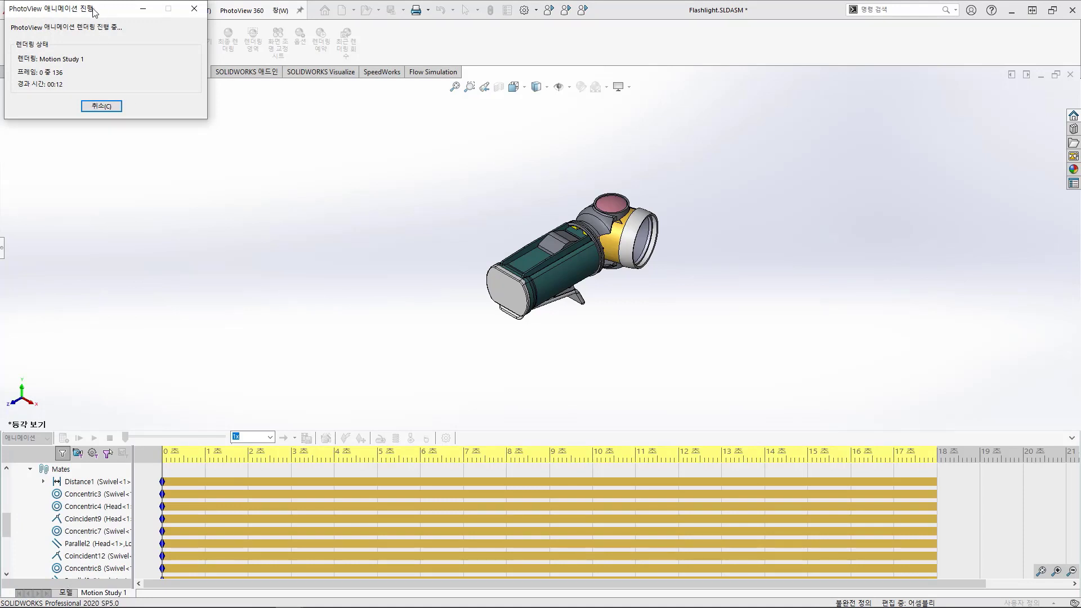
Step: Cancel the animation rendering early, play back the partially rendered Flashlight.avi and close the video player
{"action": "left_click_drag", "start_coordinate": [94, 8], "coordinate": [591, 240]}
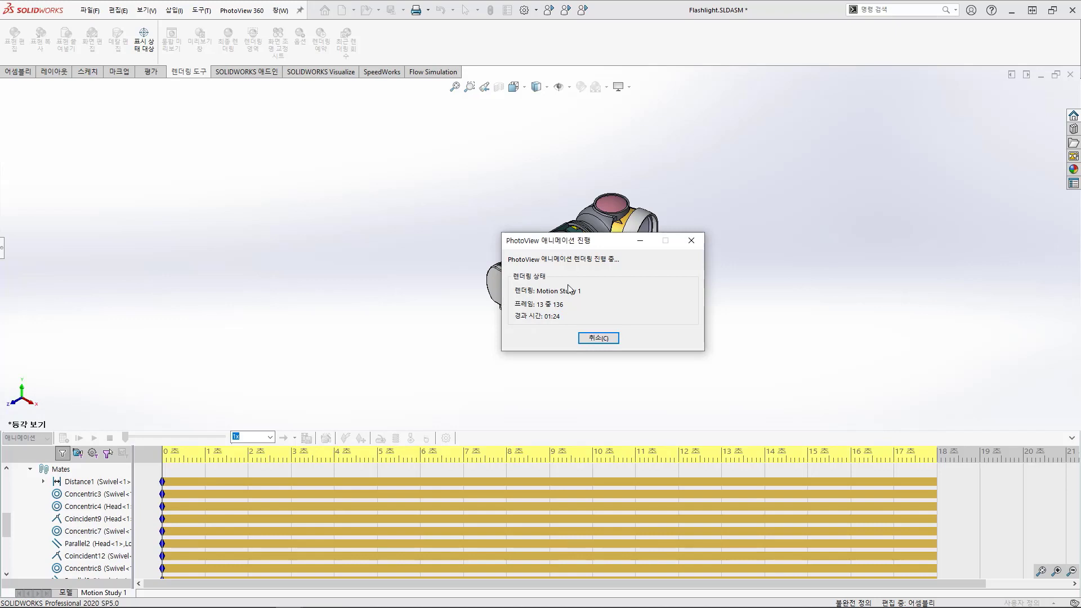
{"action": "left_click", "coordinate": [594, 338]}
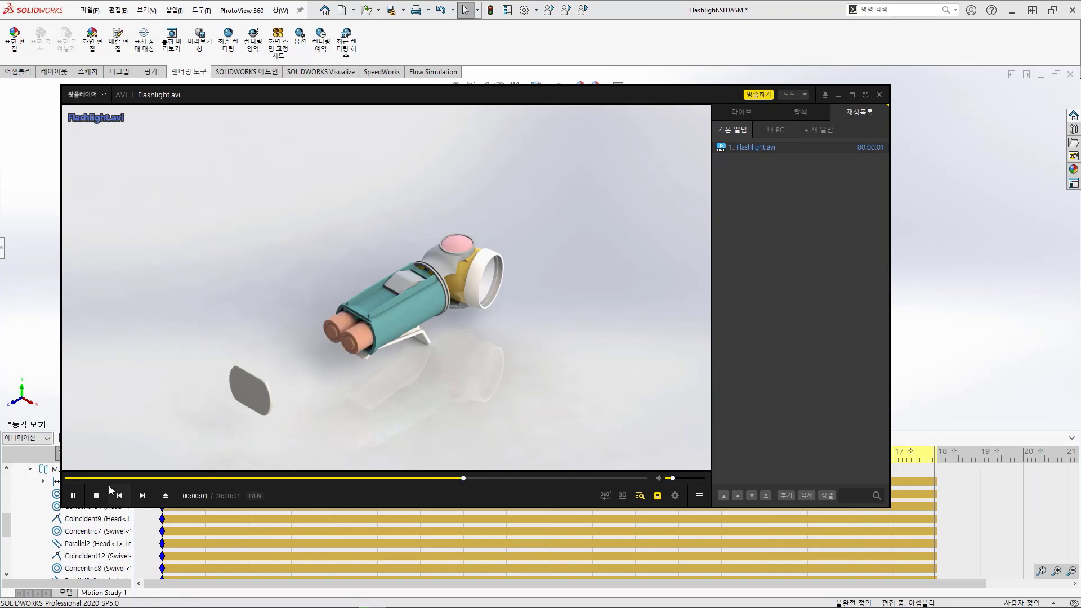
{"action": "left_click", "coordinate": [72, 496]}
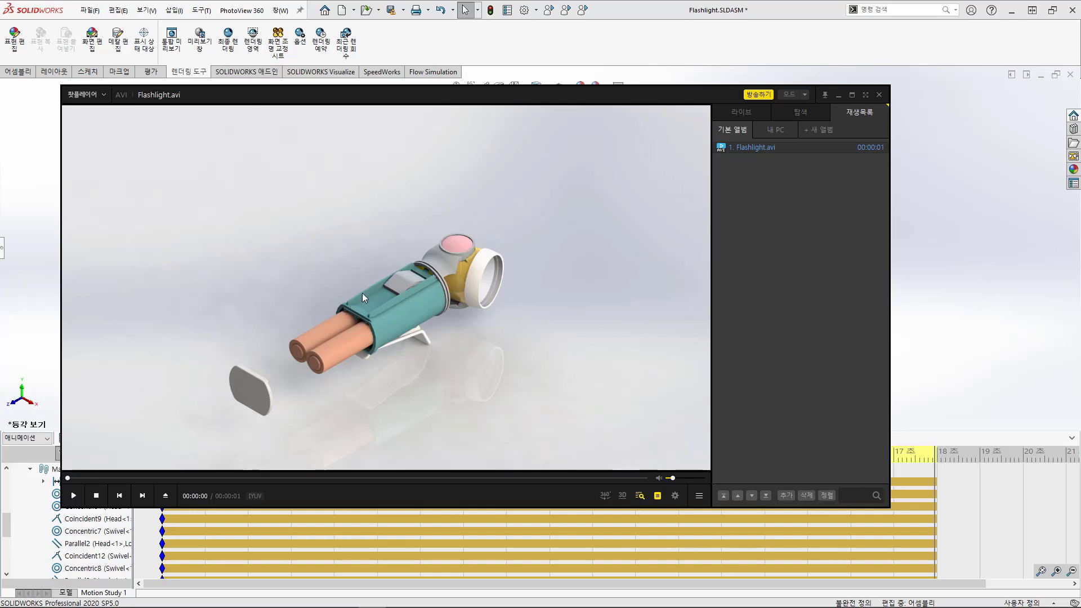
{"action": "left_click", "coordinate": [75, 494]}
{"action": "left_click", "coordinate": [879, 95]}
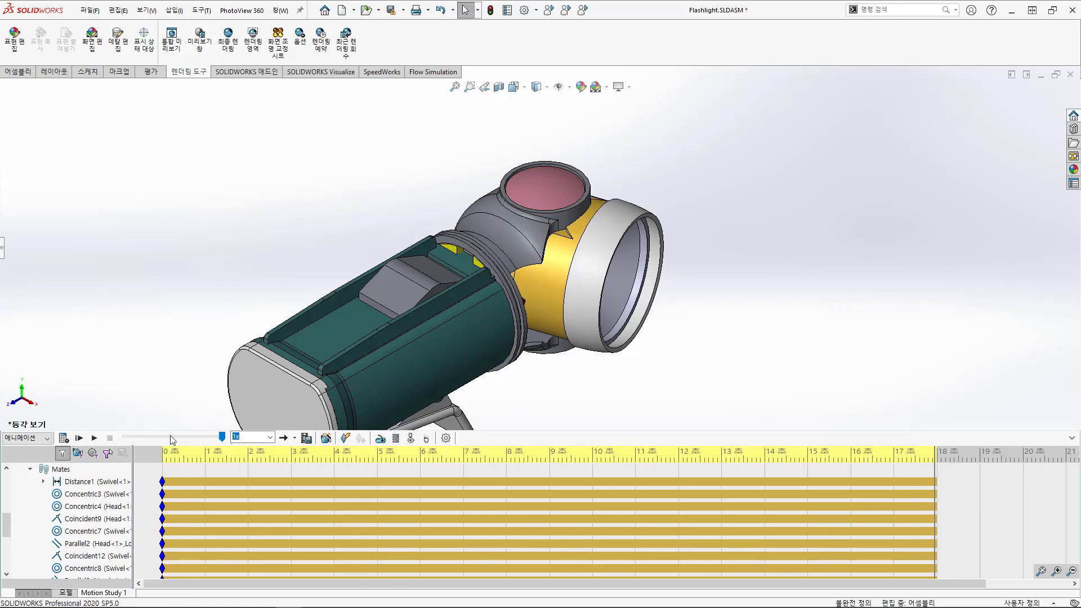
Step: Return to the model and open the PhotoView 360 preview without a camera or perspective, allowing it access through the firewall
{"action": "left_click", "coordinate": [65, 592]}
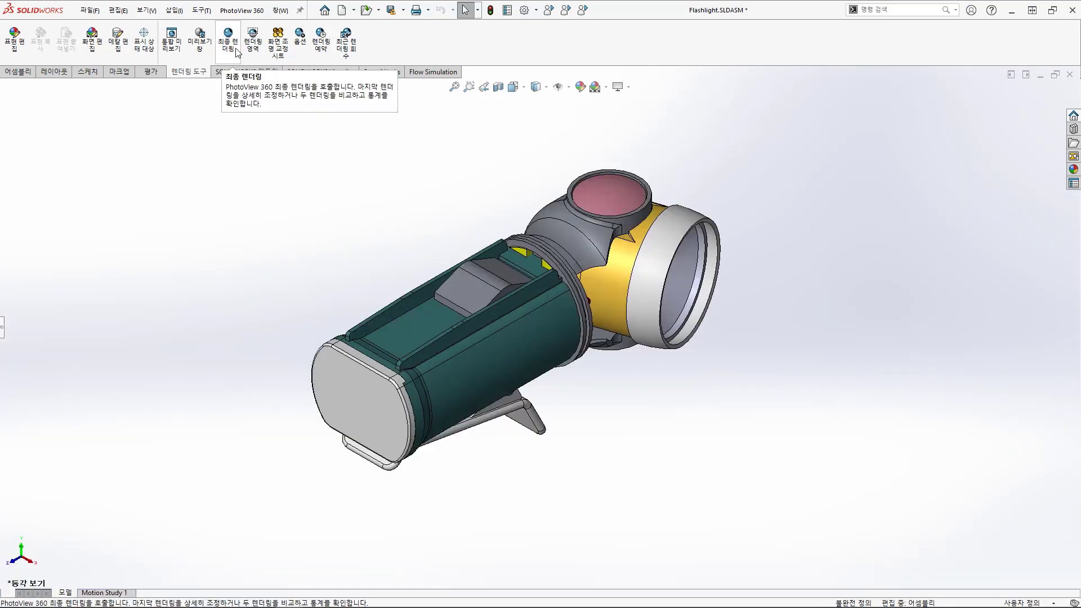
{"action": "left_click", "coordinate": [199, 50]}
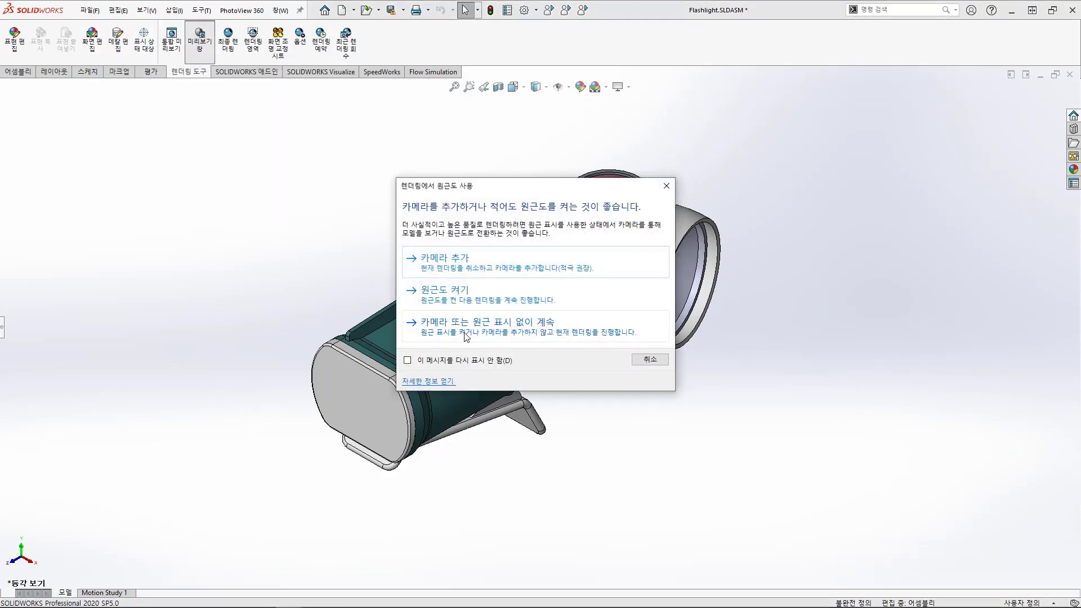
{"action": "left_click", "coordinate": [465, 333]}
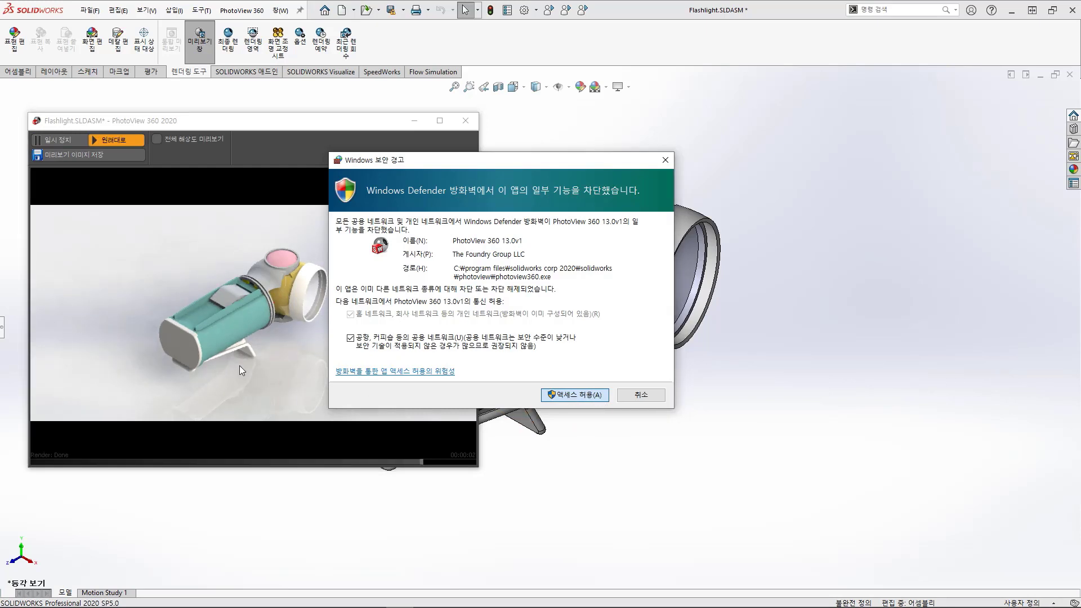
{"action": "left_click", "coordinate": [599, 395]}
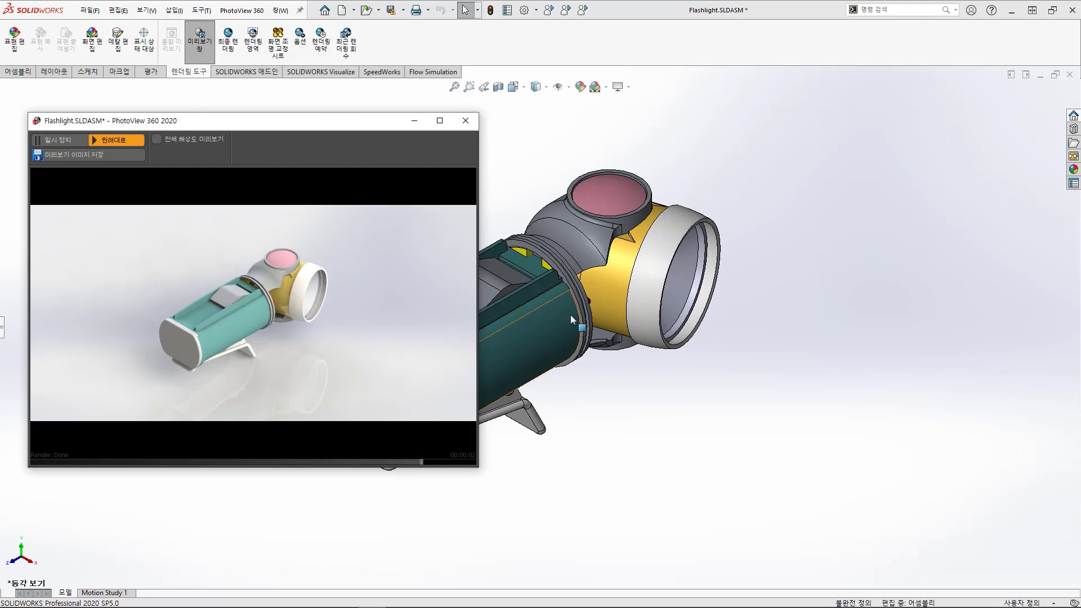
Step: Reposition the render preview window and apply the plain white (흰색 단색) scene
{"action": "left_click_drag", "start_coordinate": [324, 130], "coordinate": [610, 140]}
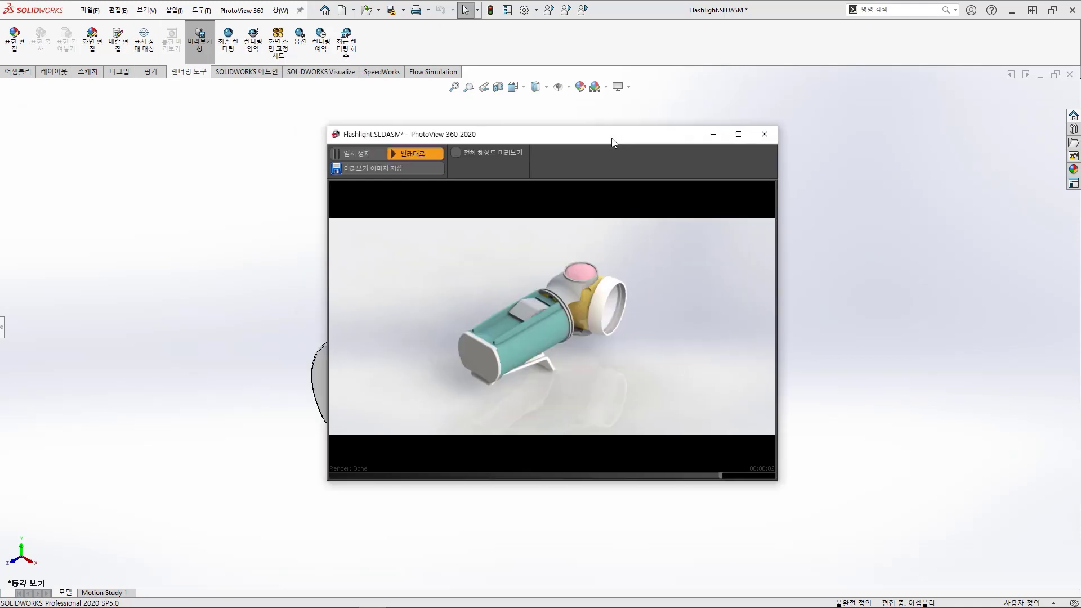
{"action": "left_click_drag", "start_coordinate": [481, 125], "coordinate": [423, 164]}
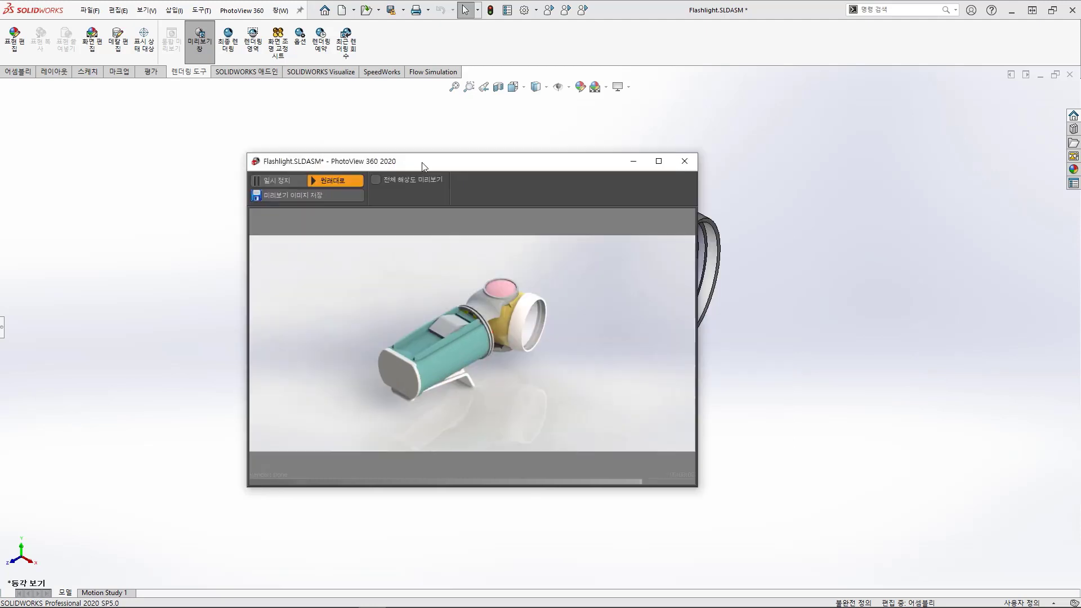
{"action": "left_click", "coordinate": [606, 88]}
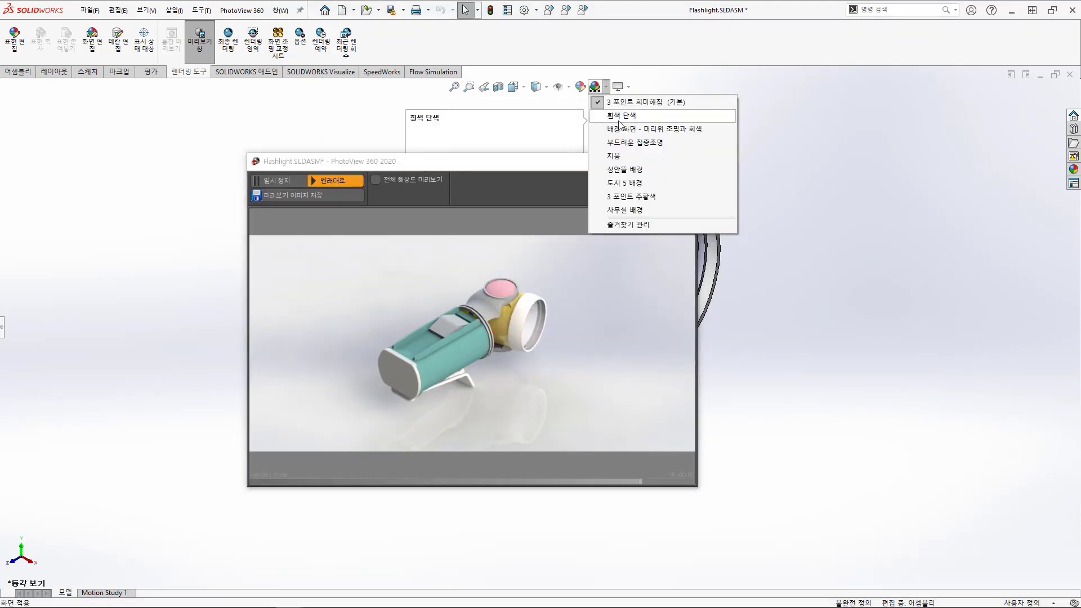
{"action": "left_click", "coordinate": [619, 120]}
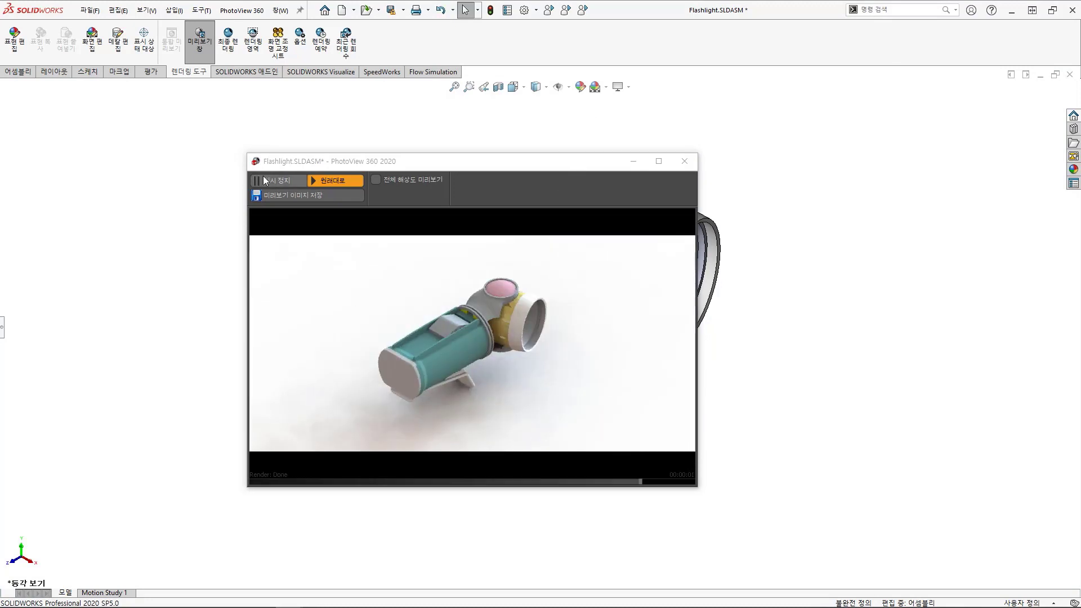
Step: Raise the rendering brightness and scene reflectivity to the highest options in the illumination proof sheet, accept it, and reopen the render preview window
{"action": "left_click", "coordinate": [286, 54]}
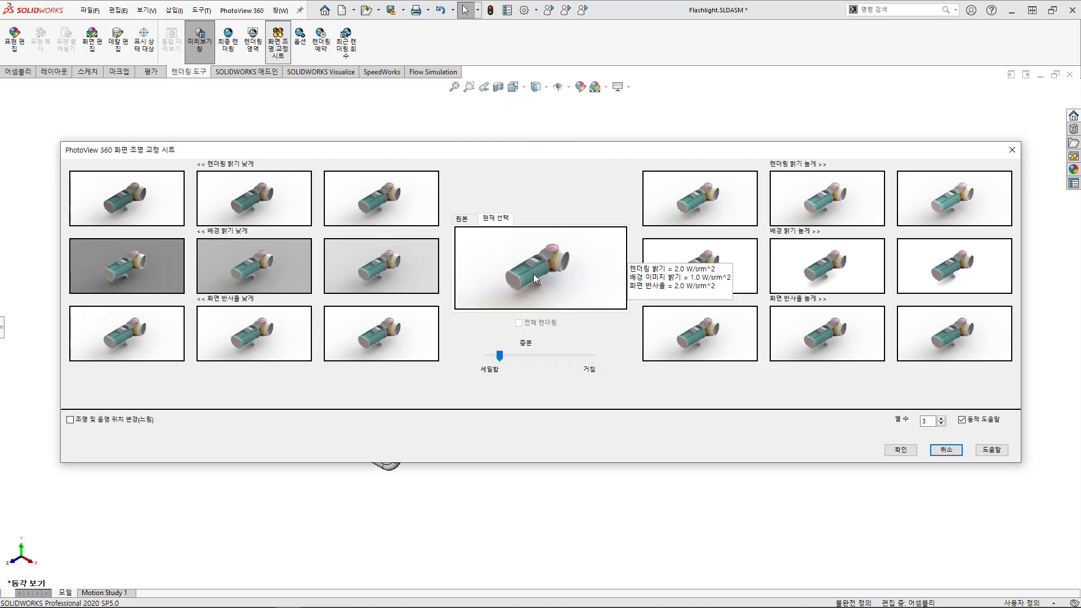
{"action": "left_click", "coordinate": [945, 210]}
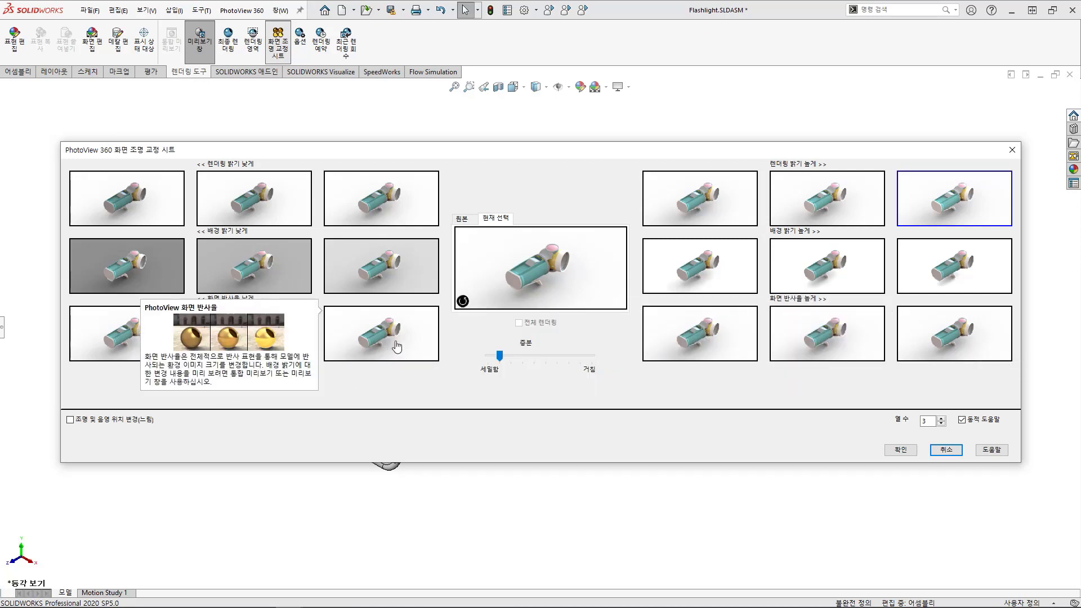
{"action": "left_click", "coordinate": [904, 343]}
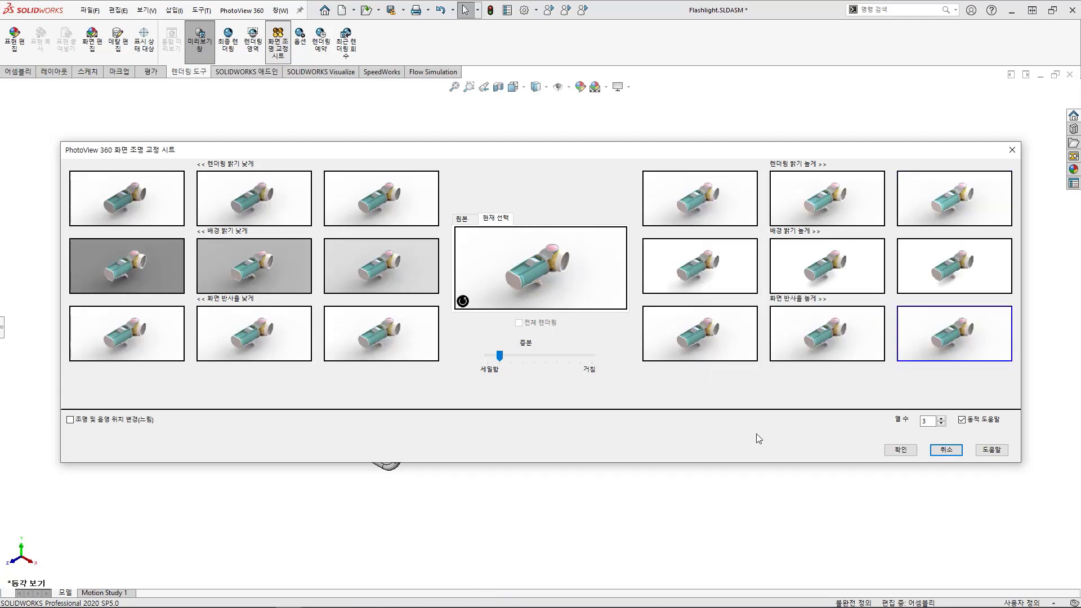
{"action": "left_click", "coordinate": [903, 450]}
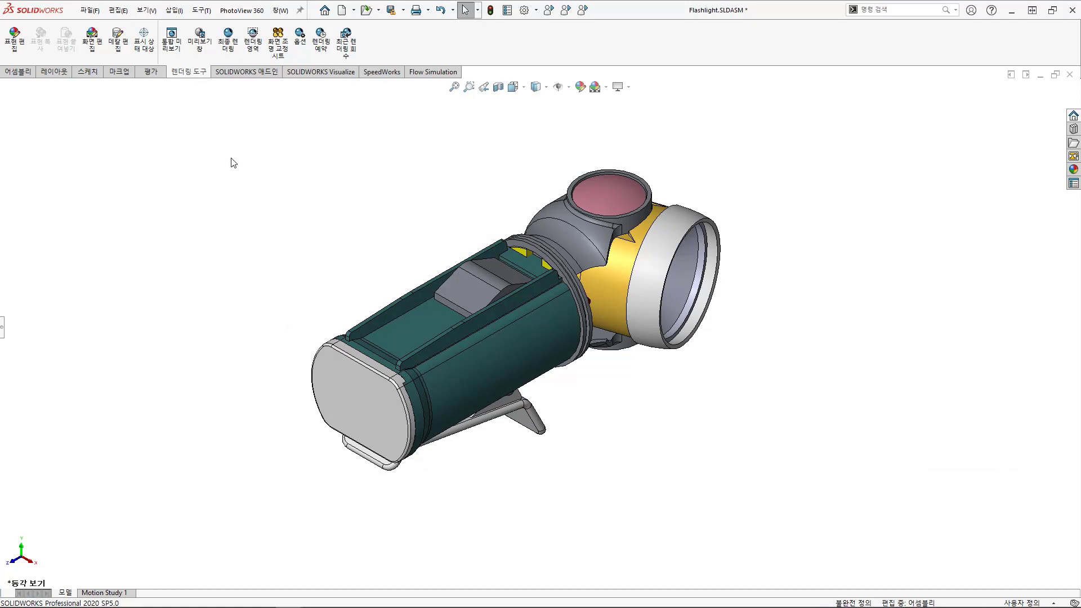
{"action": "left_click", "coordinate": [203, 46]}
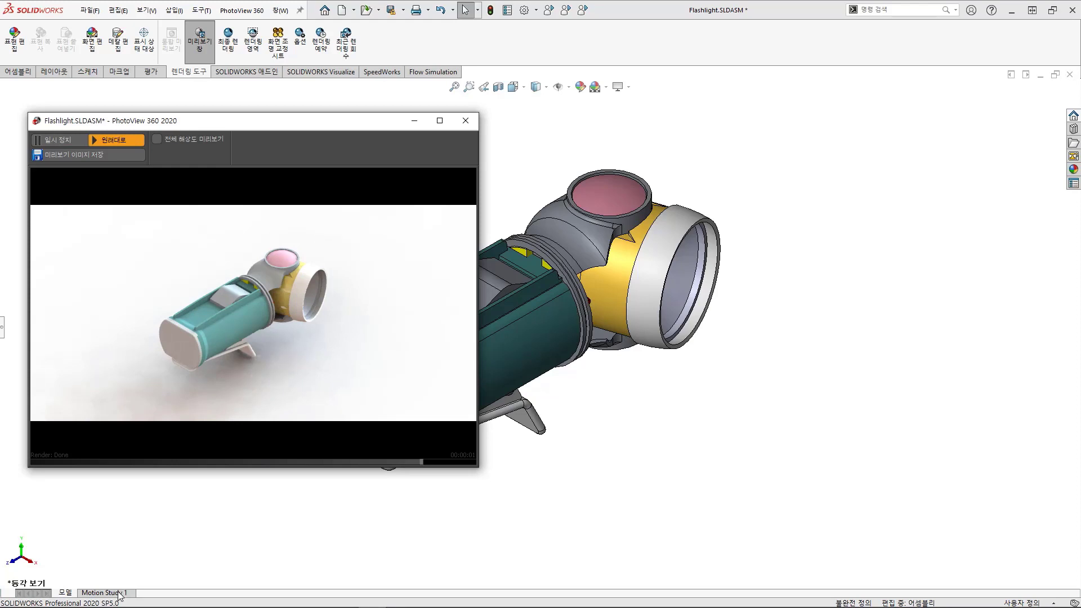
Step: Apply the chrome plate (크롬판) metal appearance to the whole Reflector component inside the flashlight head
{"action": "left_click", "coordinate": [1073, 115]}
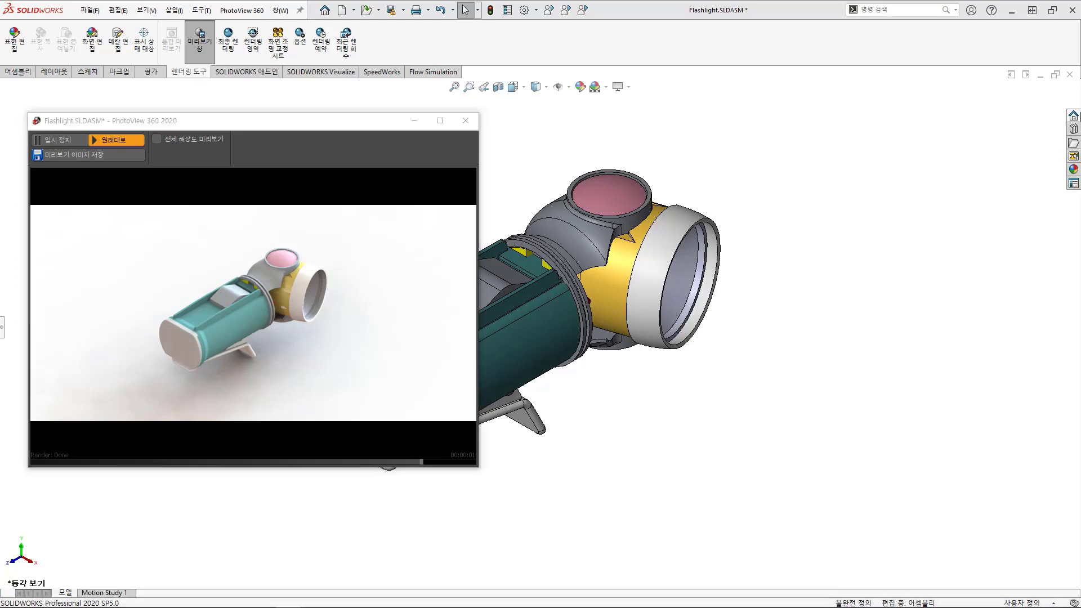
{"action": "left_click", "coordinate": [872, 169]}
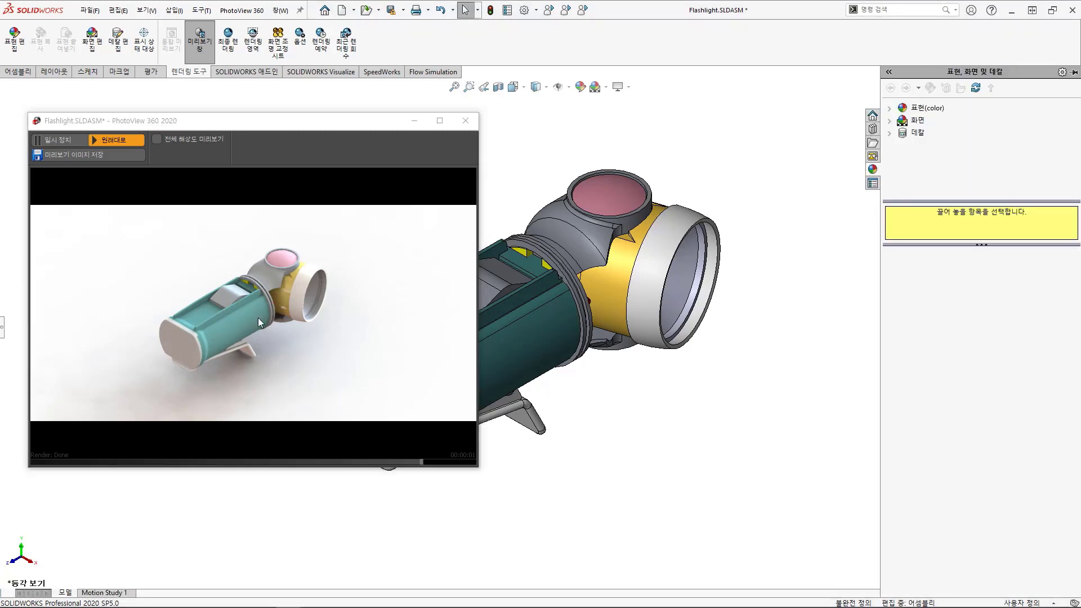
{"action": "left_click", "coordinate": [914, 108]}
{"action": "left_click", "coordinate": [913, 121]}
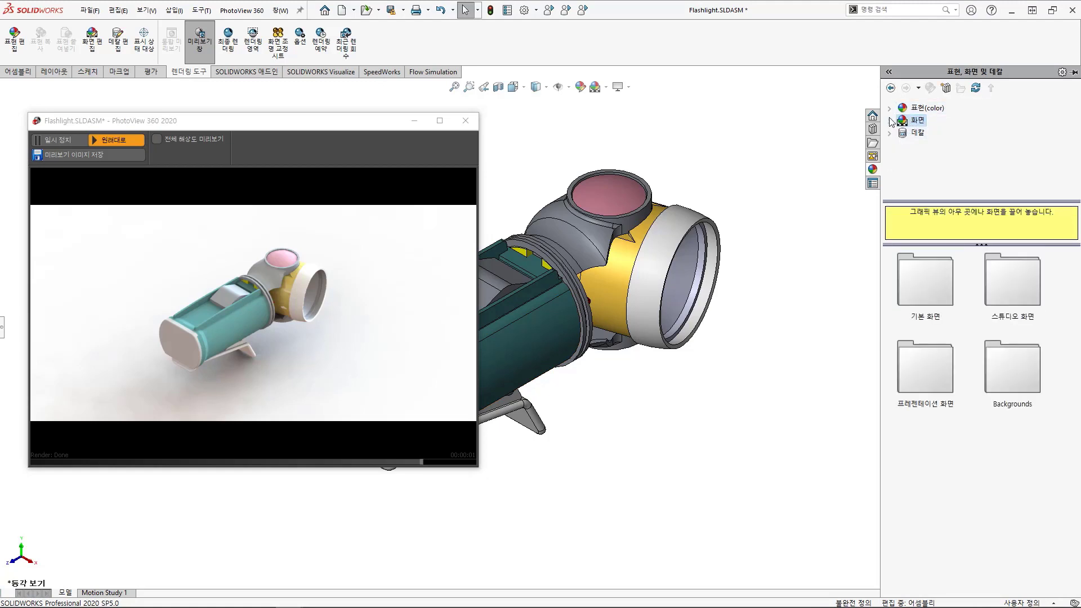
{"action": "left_click", "coordinate": [889, 108]}
{"action": "left_click", "coordinate": [929, 133]}
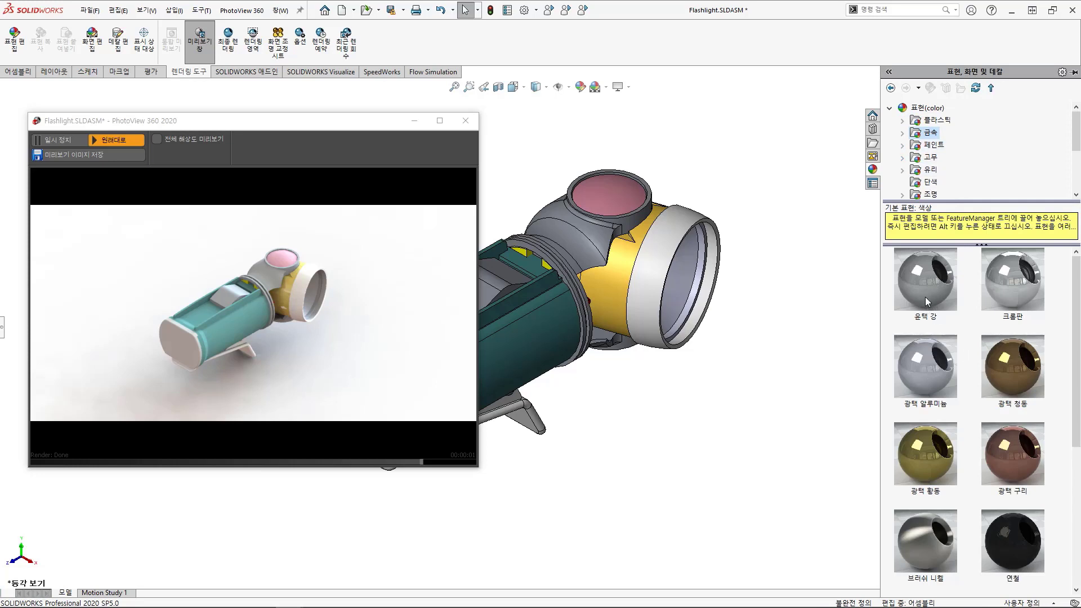
{"action": "left_click_drag", "start_coordinate": [950, 294], "coordinate": [695, 285]}
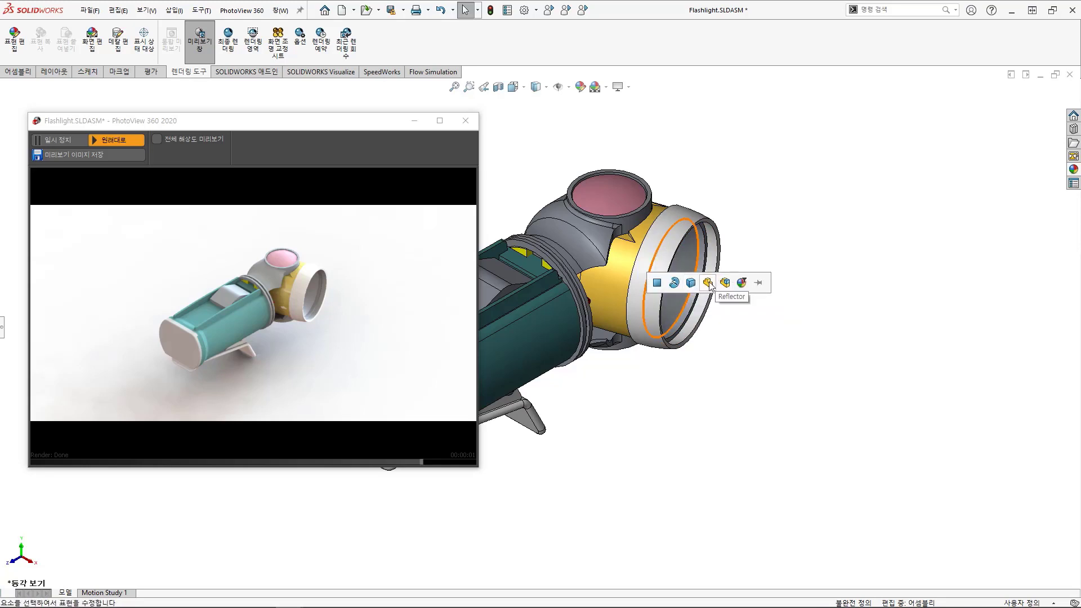
{"action": "left_click", "coordinate": [708, 282]}
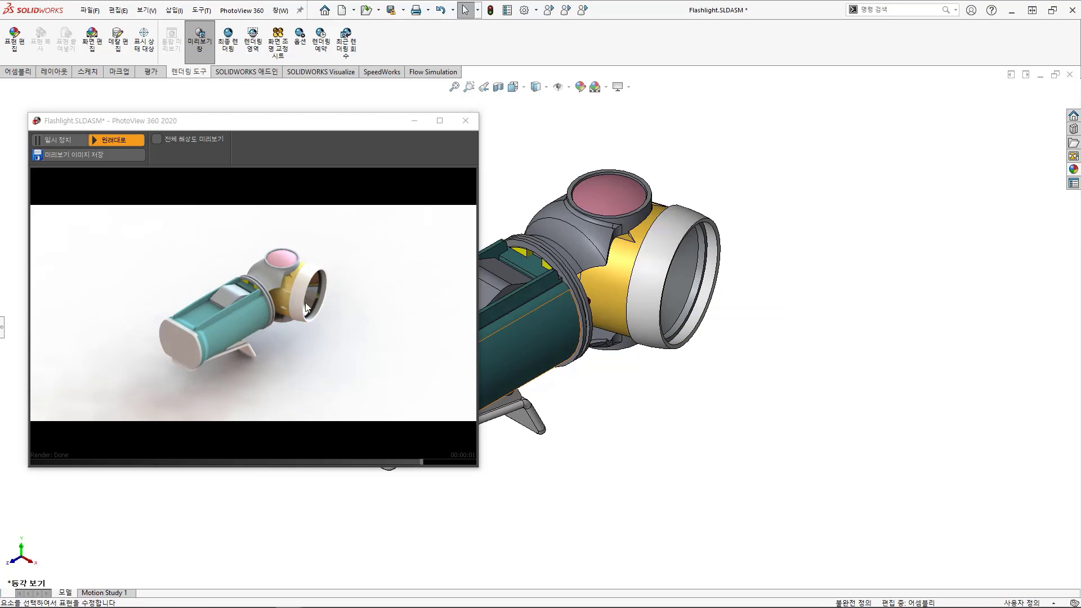
{"action": "scroll", "coordinate": [663, 281], "scroll_direction": "down", "scroll_amount": 5}
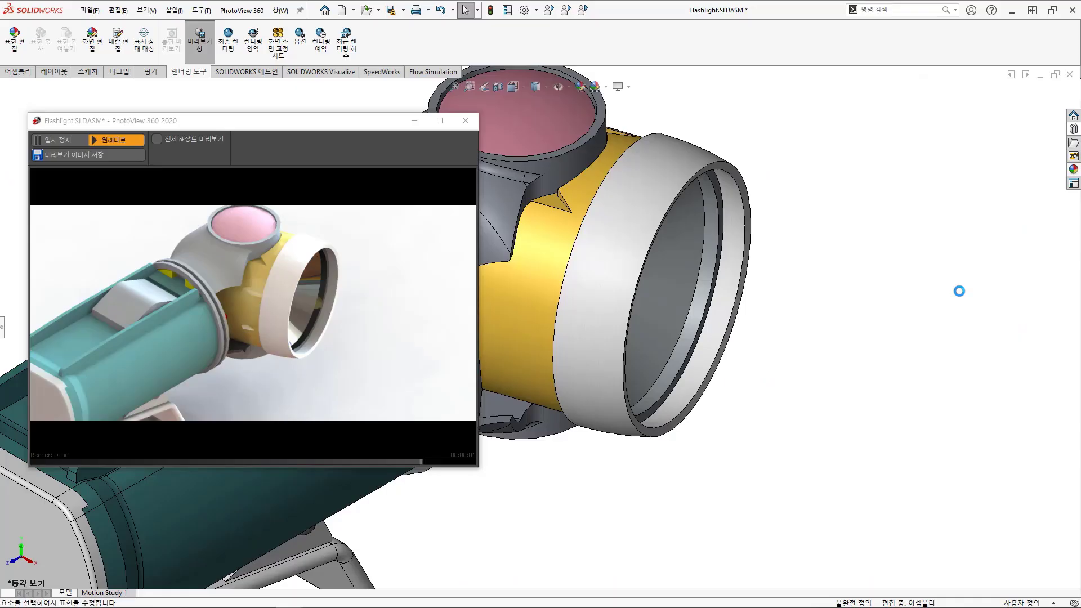
Step: Apply the glossy blue (광택 청색) car paint appearance to the whole component forming the flashlight's main body
{"action": "left_click", "coordinate": [1072, 129]}
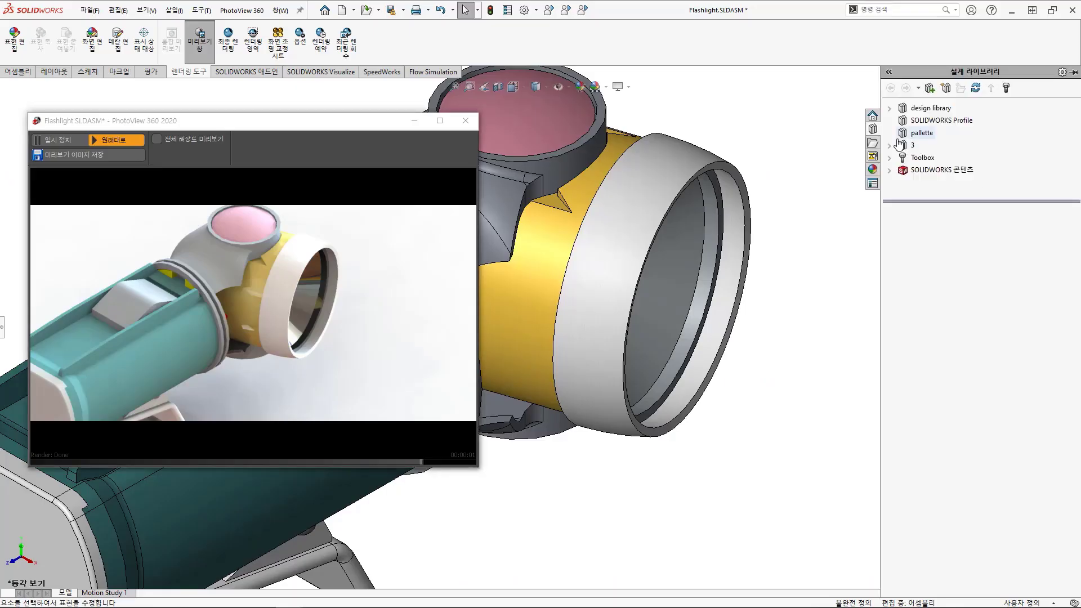
{"action": "left_click", "coordinate": [872, 169]}
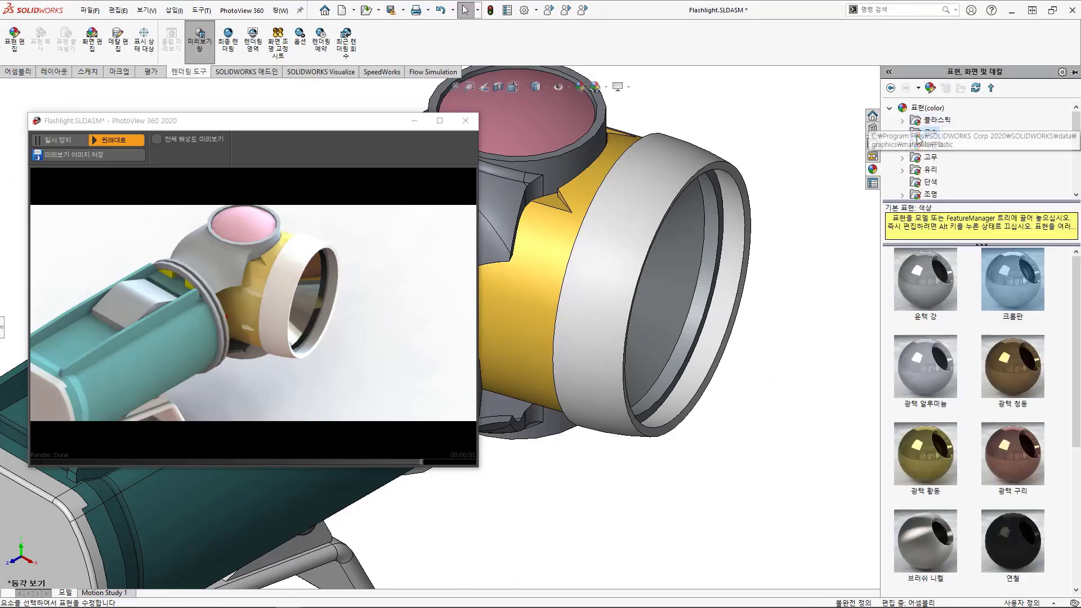
{"action": "left_click", "coordinate": [932, 144]}
{"action": "scroll", "coordinate": [563, 349], "scroll_direction": "up", "scroll_amount": 6}
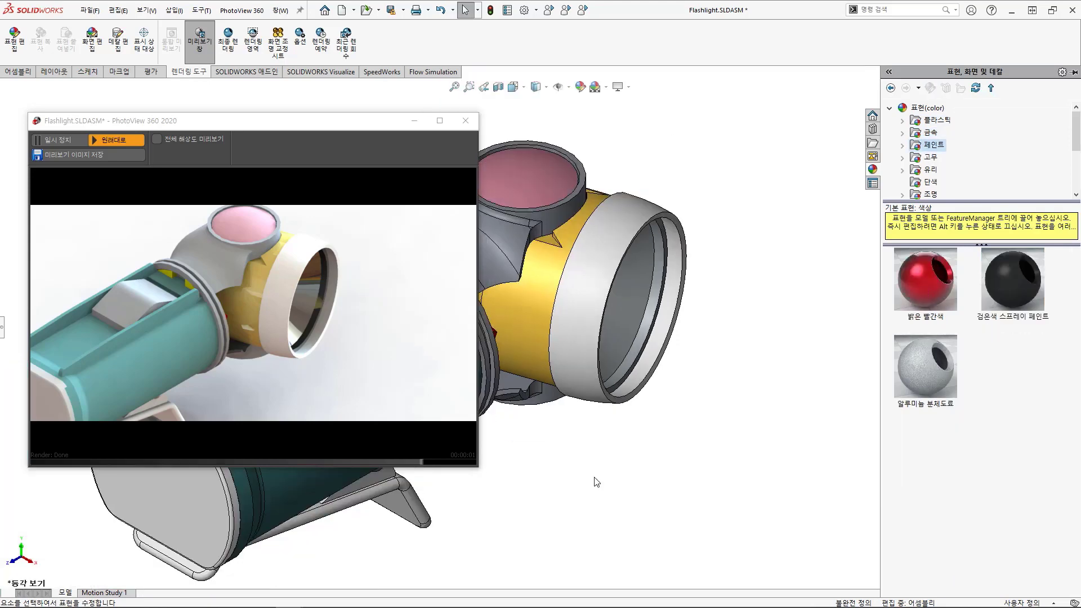
{"action": "scroll", "coordinate": [505, 315], "scroll_direction": "down", "scroll_amount": 3}
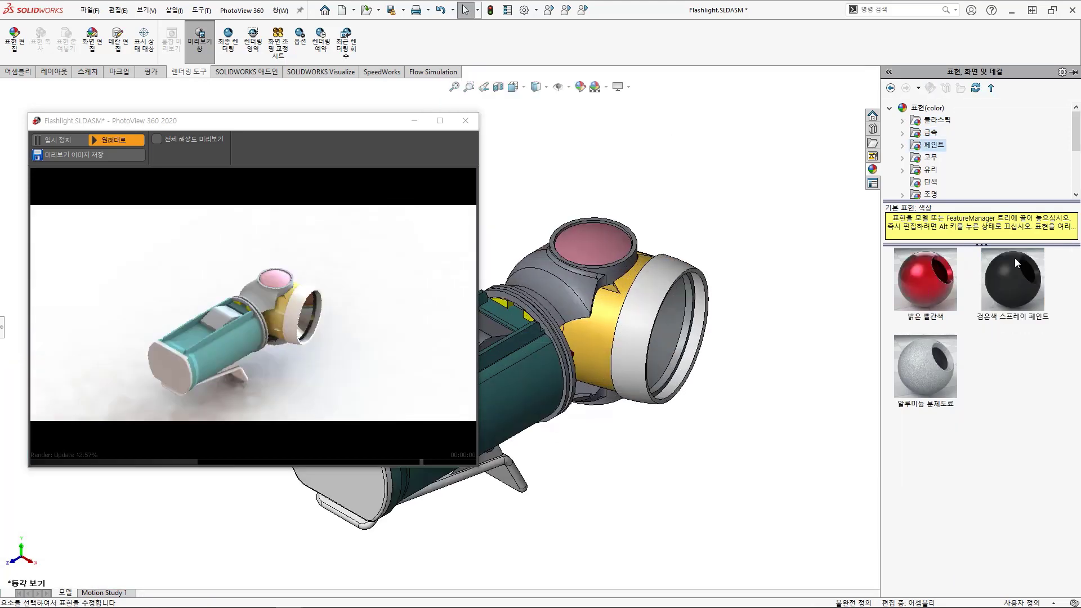
{"action": "left_click", "coordinate": [901, 145]}
{"action": "left_click", "coordinate": [933, 159]}
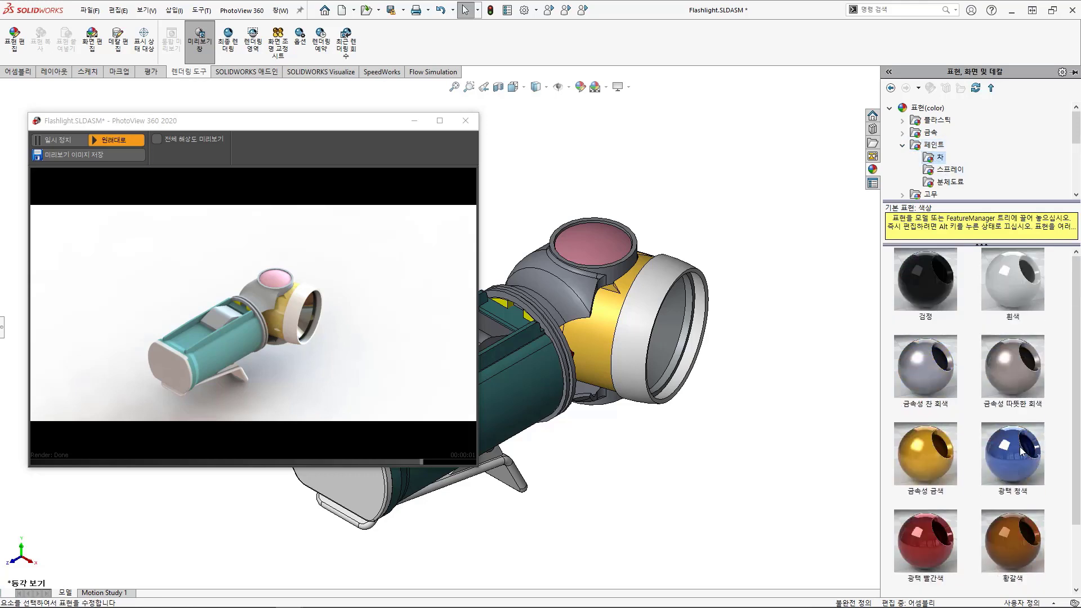
{"action": "left_click_drag", "start_coordinate": [1013, 453], "coordinate": [538, 388]}
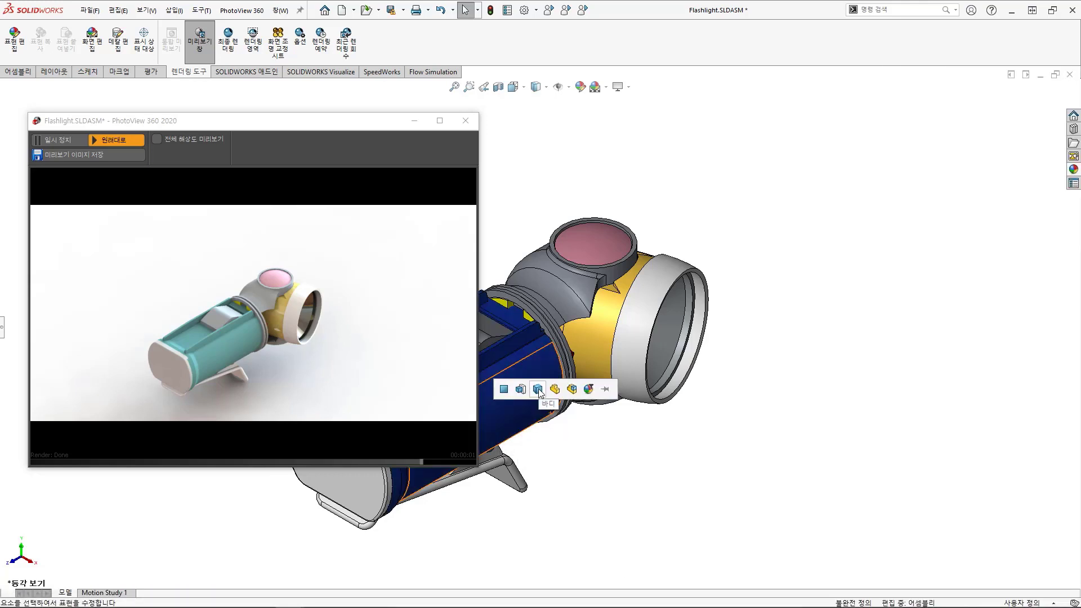
{"action": "left_click", "coordinate": [555, 388]}
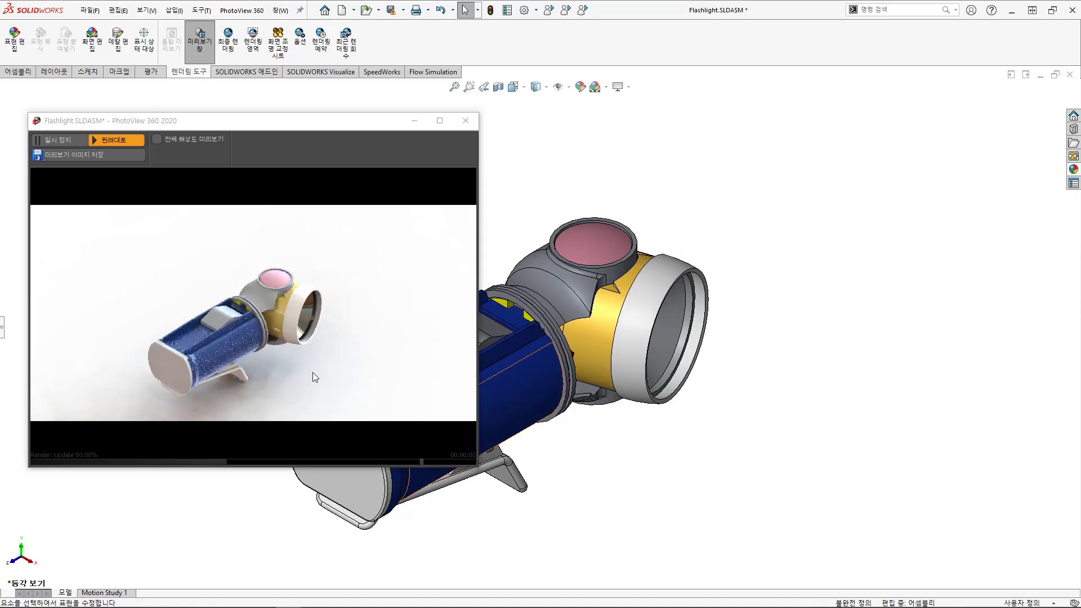
{"action": "scroll", "coordinate": [498, 398], "scroll_direction": "down", "scroll_amount": 5}
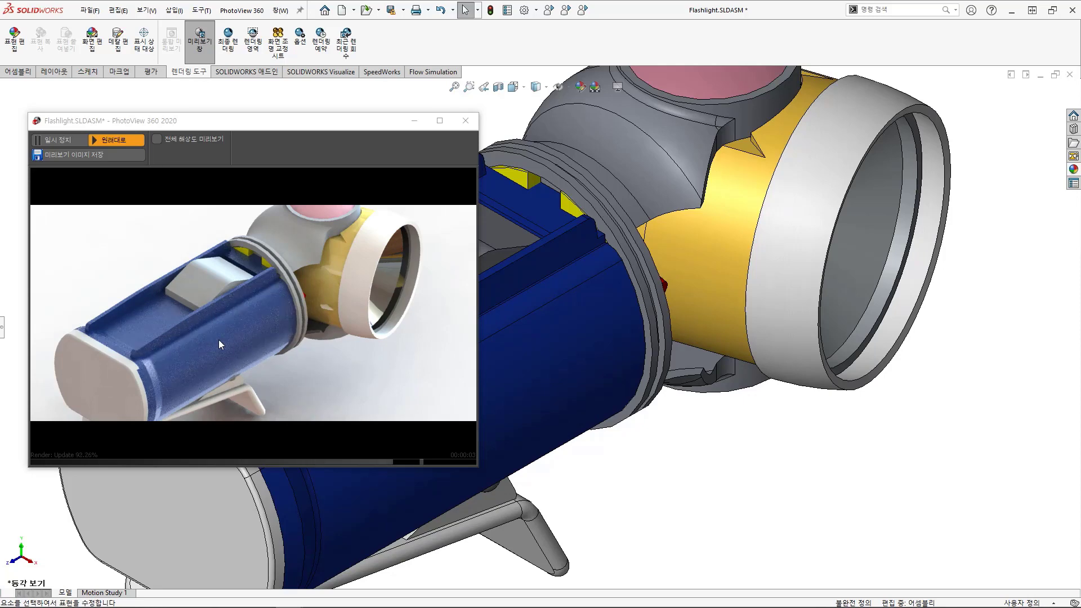
{"action": "scroll", "coordinate": [619, 304], "scroll_direction": "up", "scroll_amount": 5}
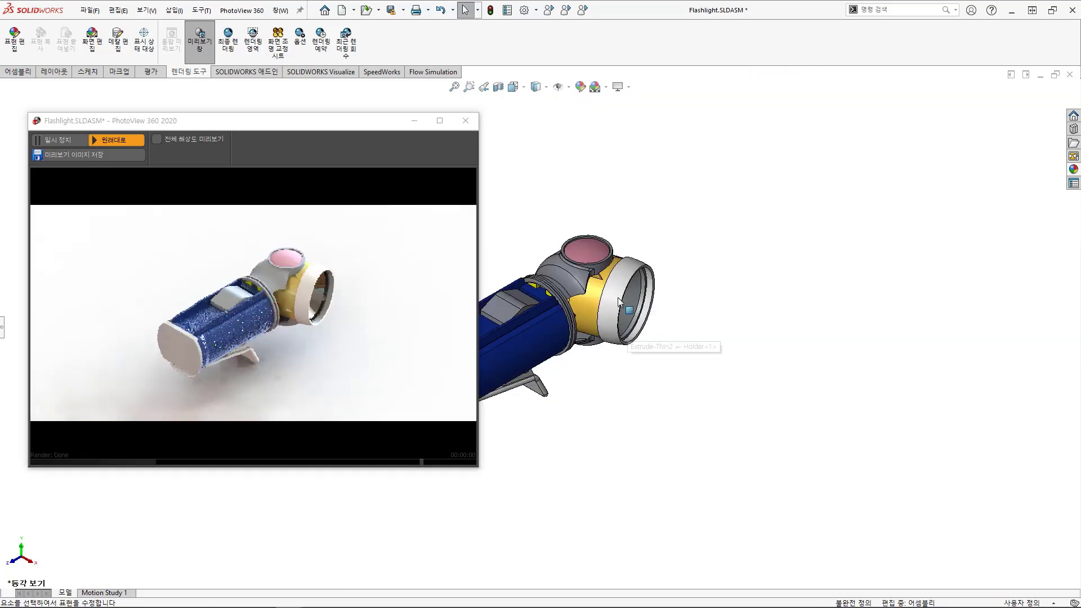
Step: Apply the polished galvanized (광택 아연도금) metal appearance to the whole Lens Cover component
{"action": "scroll", "coordinate": [532, 225], "scroll_direction": "down", "scroll_amount": 3}
{"action": "left_click", "coordinate": [1073, 129]}
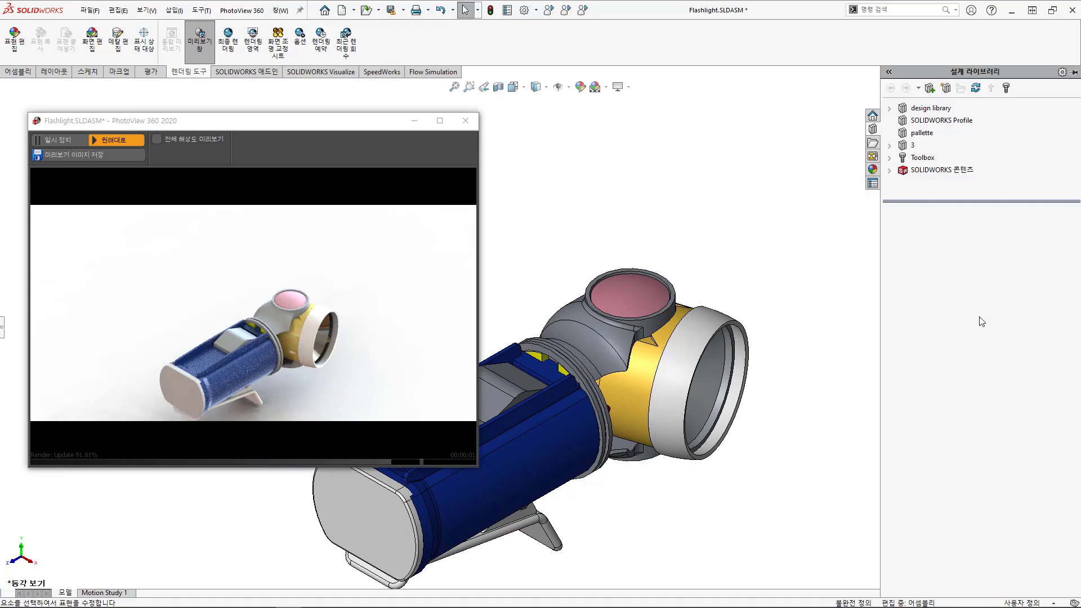
{"action": "left_click", "coordinate": [917, 122]}
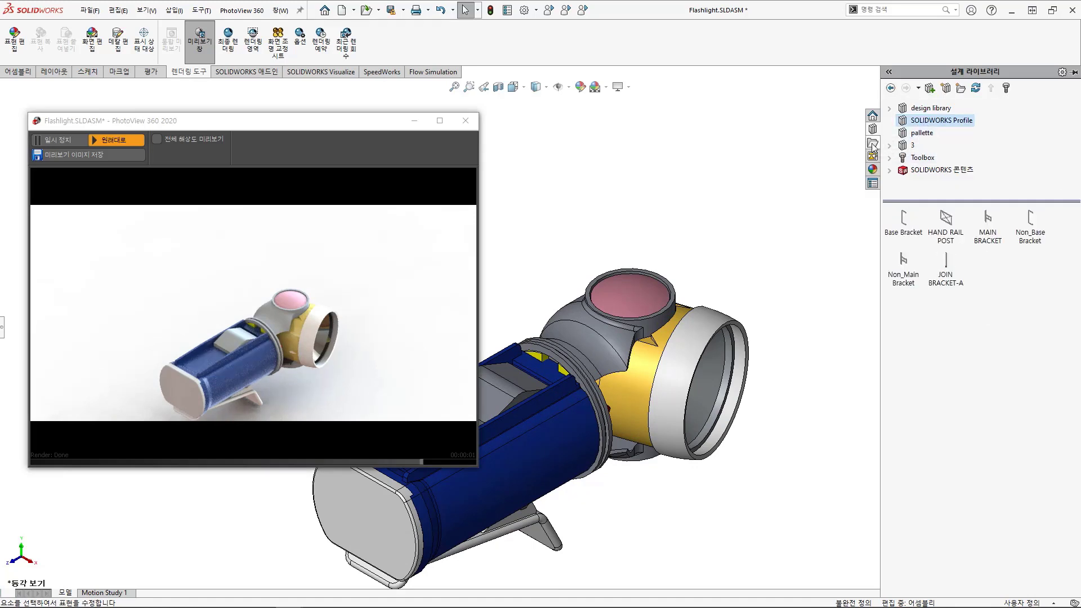
{"action": "left_click", "coordinate": [871, 170]}
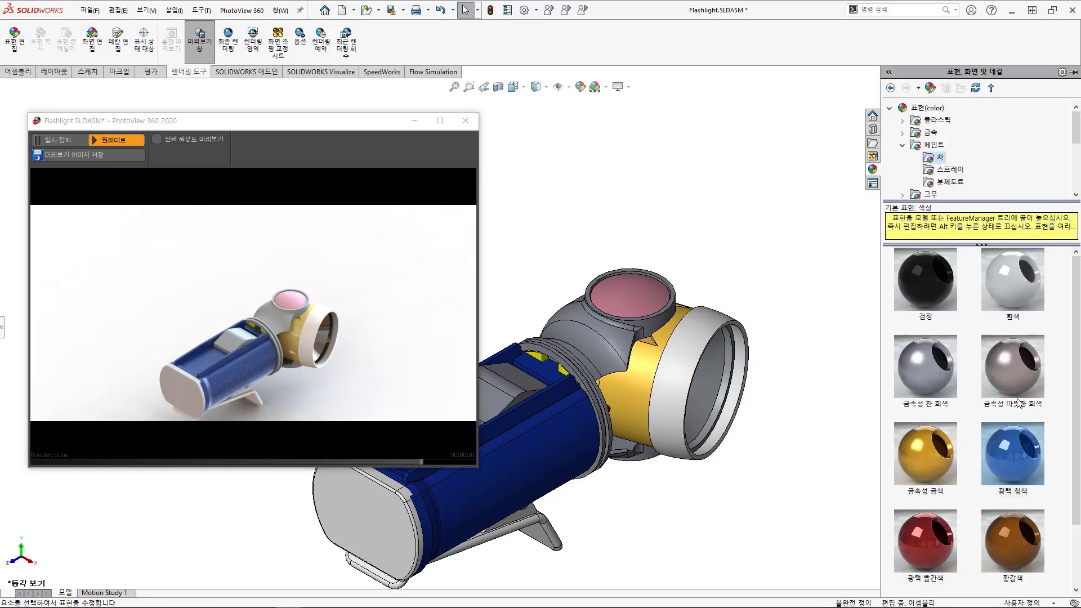
{"action": "left_click", "coordinate": [937, 346]}
{"action": "scroll", "coordinate": [1003, 256], "scroll_direction": "down", "scroll_amount": 1}
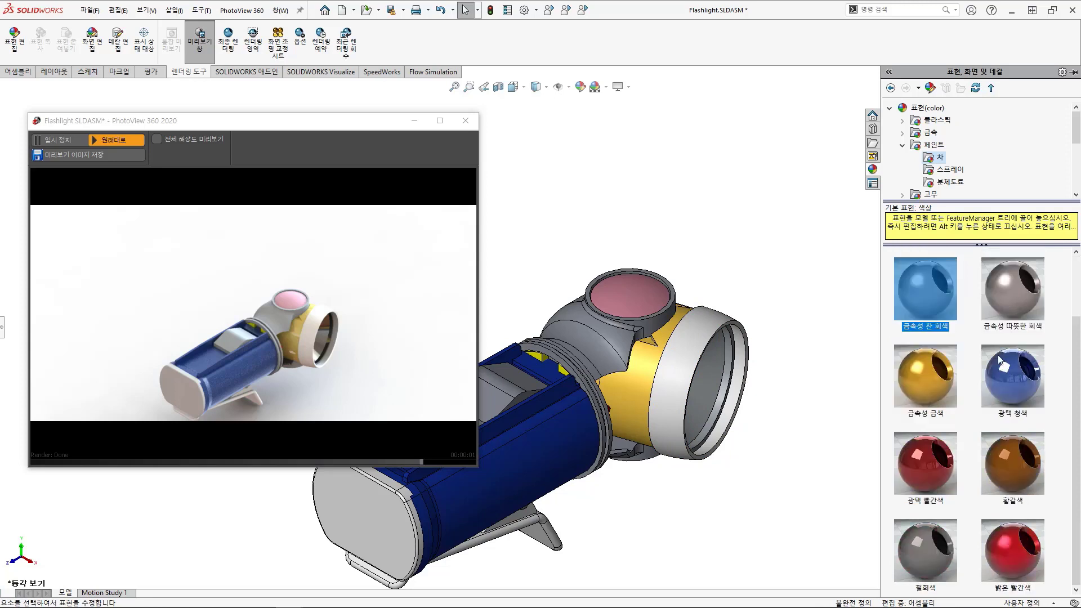
{"action": "scroll", "coordinate": [995, 366], "scroll_direction": "up", "scroll_amount": 1}
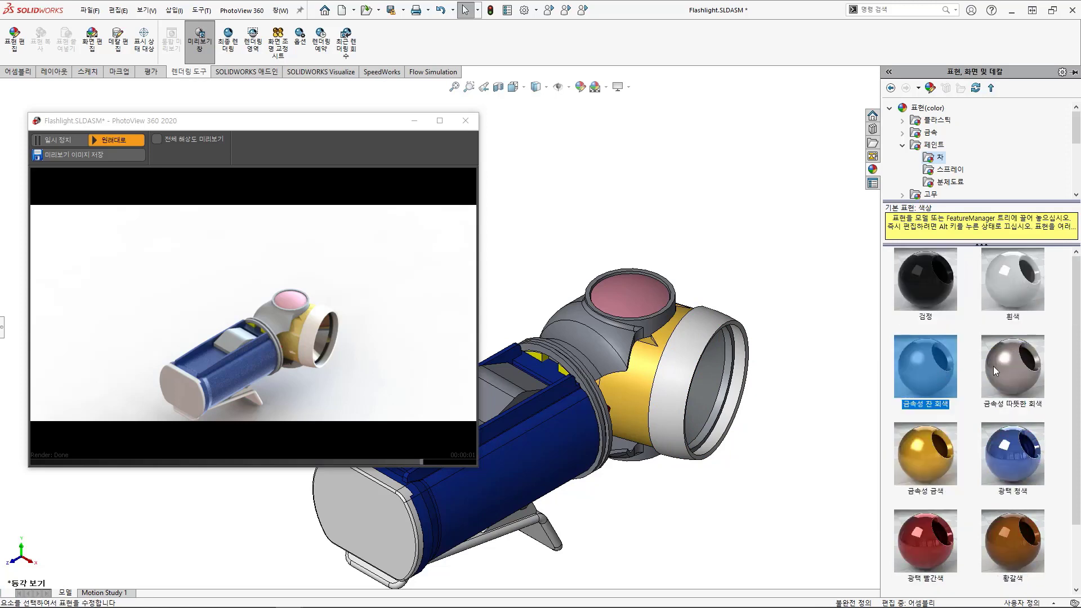
{"action": "scroll", "coordinate": [992, 366], "scroll_direction": "down", "scroll_amount": 1}
{"action": "left_click", "coordinate": [941, 392]}
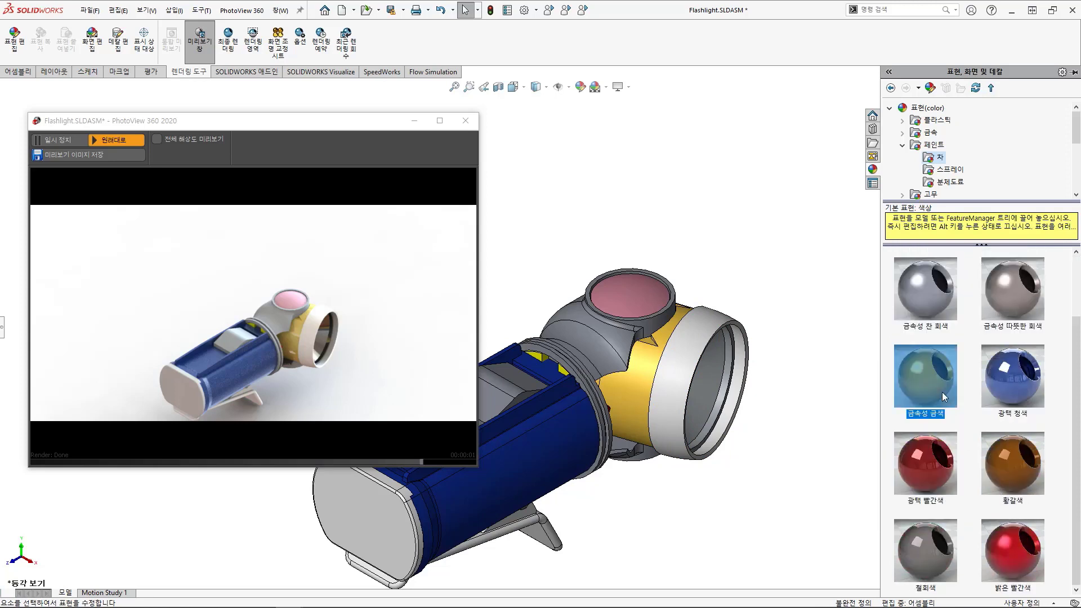
{"action": "left_click", "coordinate": [929, 134]}
{"action": "scroll", "coordinate": [991, 372], "scroll_direction": "down", "scroll_amount": 3}
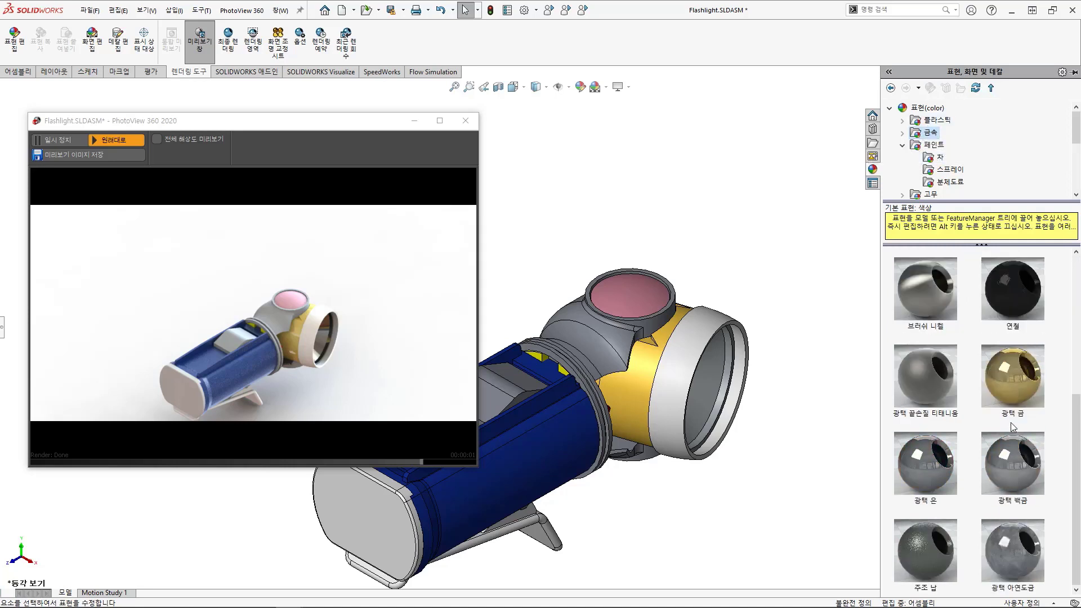
{"action": "left_click_drag", "start_coordinate": [1021, 559], "coordinate": [687, 384]}
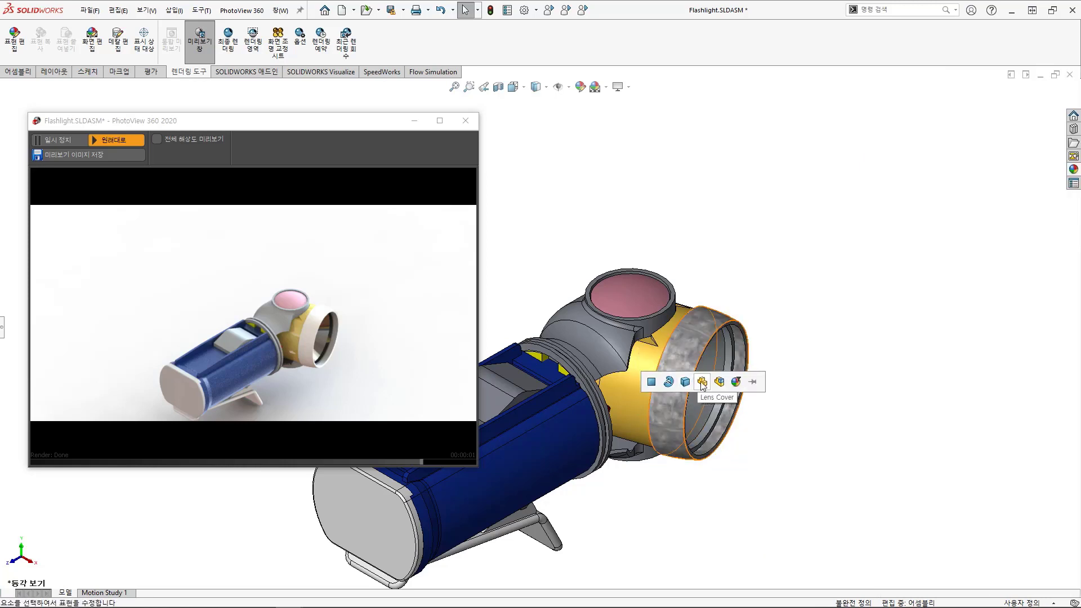
{"action": "left_click", "coordinate": [701, 382]}
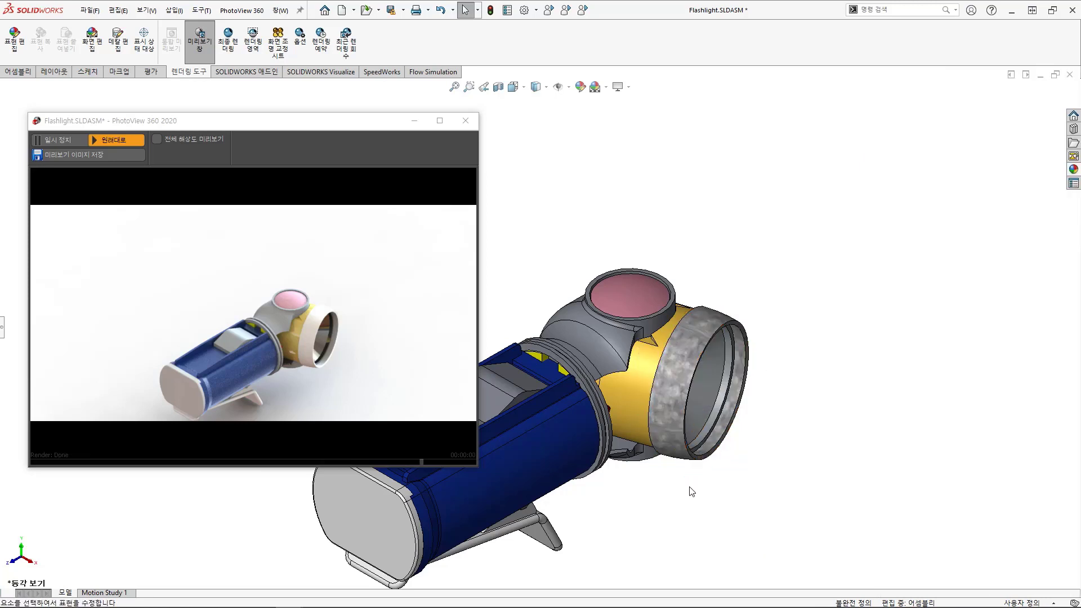
Step: Save a close-up preview image of the flashlight head to the desktop as the JPEG file preview, and close the render preview
{"action": "scroll", "coordinate": [660, 401], "scroll_direction": "down", "scroll_amount": 5}
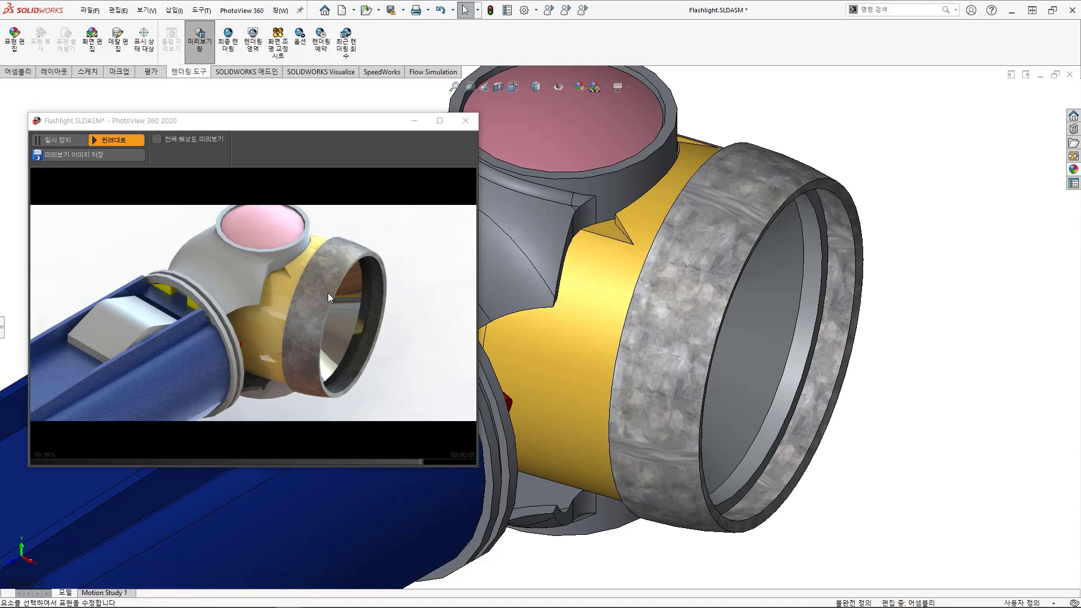
{"action": "left_click", "coordinate": [64, 159]}
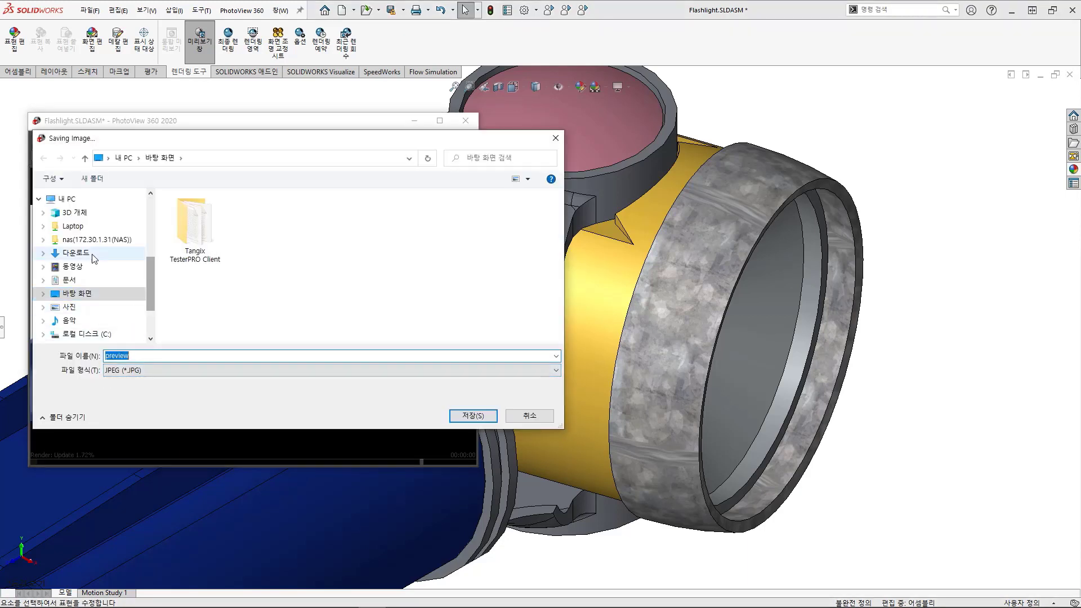
{"action": "scroll", "coordinate": [91, 231], "scroll_direction": "up", "scroll_amount": 4}
{"action": "left_click", "coordinate": [79, 217]}
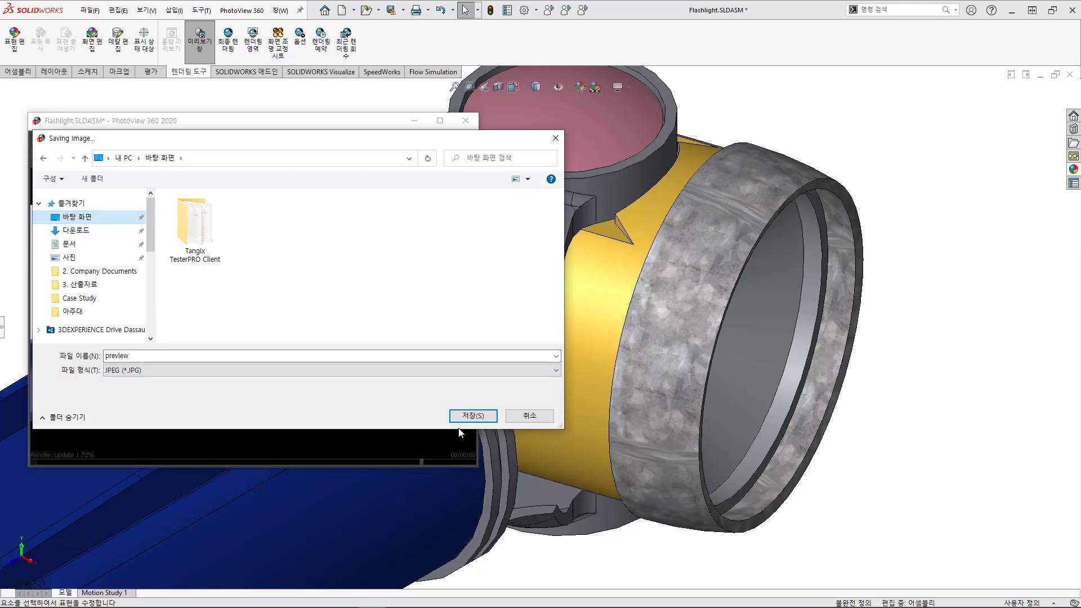
{"action": "left_click", "coordinate": [473, 416]}
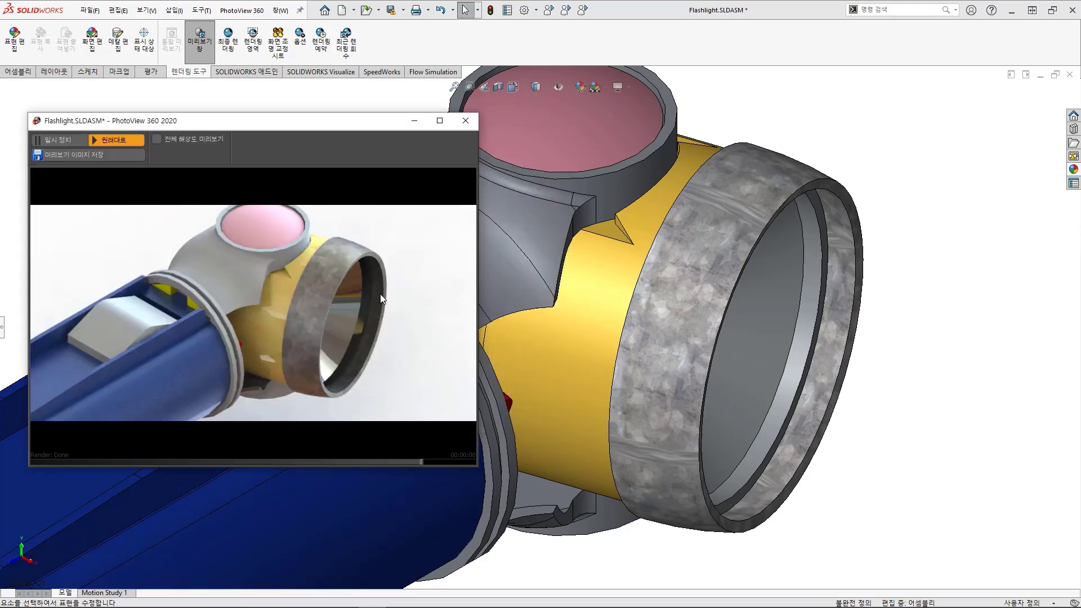
{"action": "left_click", "coordinate": [466, 121]}
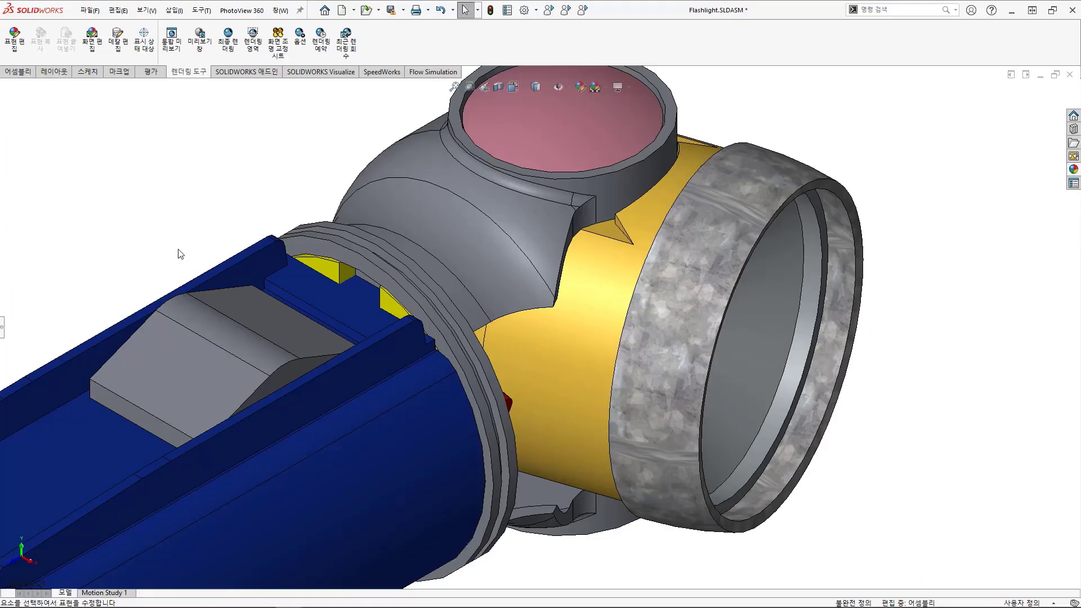
Step: Show the whole flashlight in the isometric view and review the PhotoView 360 add-in entry and the metal appearance library
{"action": "key", "text": "ctrl+7"}
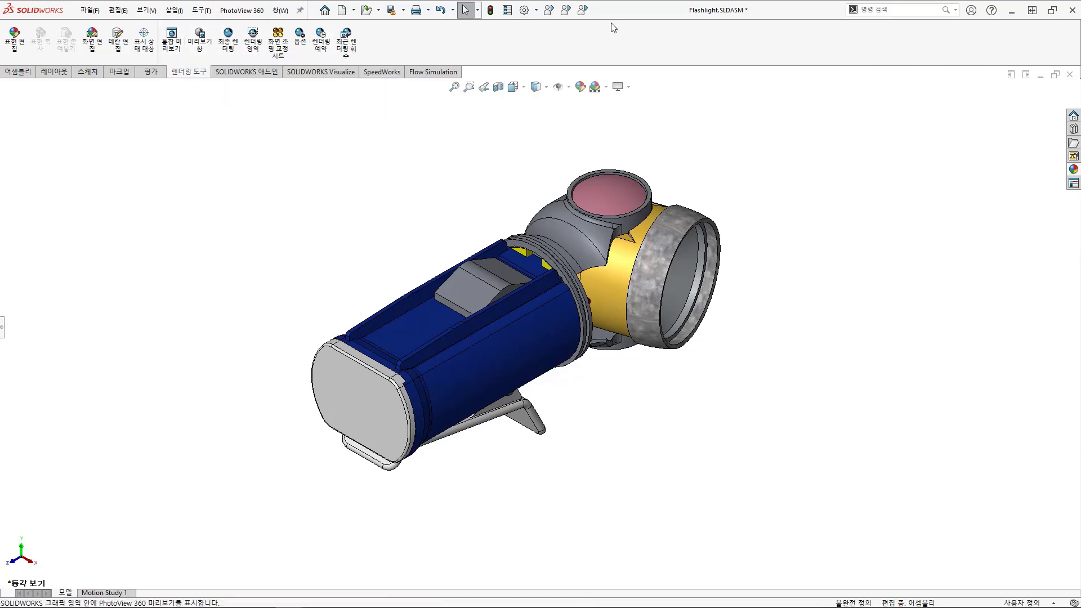
{"action": "left_click", "coordinate": [536, 10]}
{"action": "left_click", "coordinate": [543, 52]}
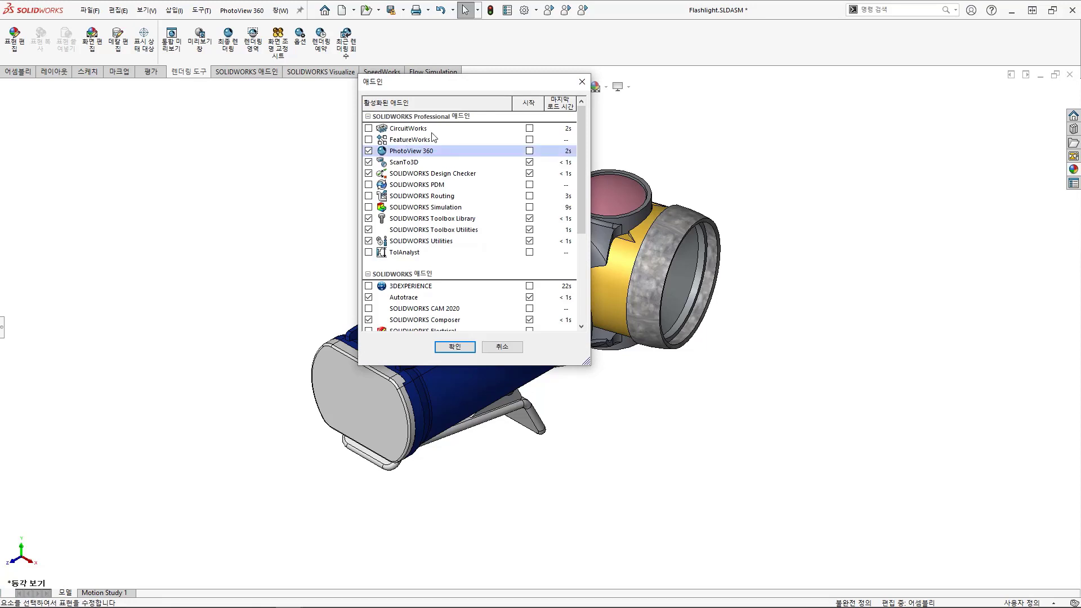
{"action": "left_click", "coordinate": [581, 82]}
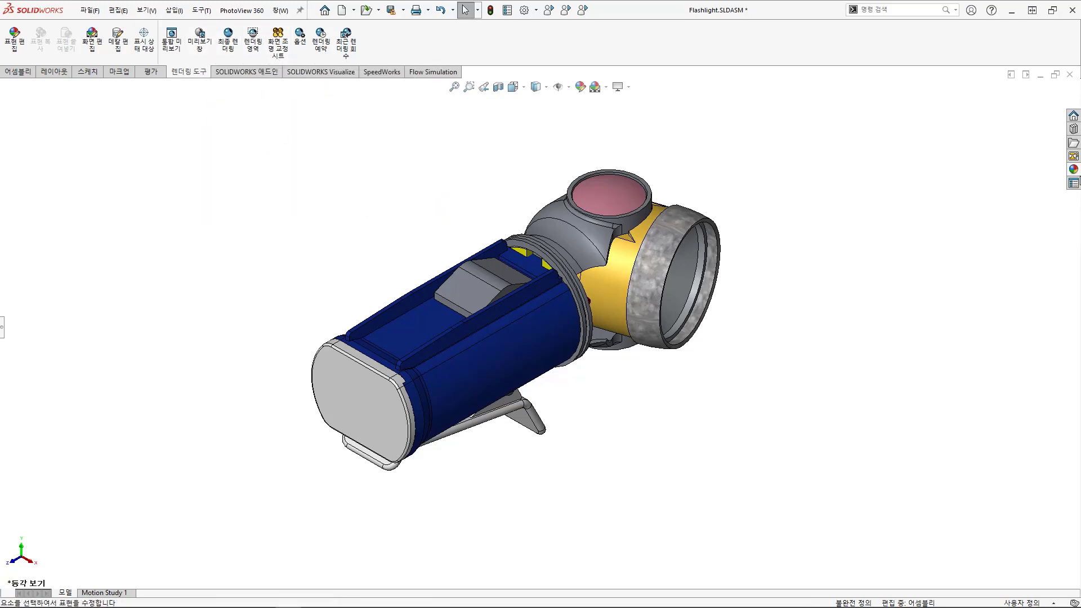
{"action": "left_click", "coordinate": [1073, 169]}
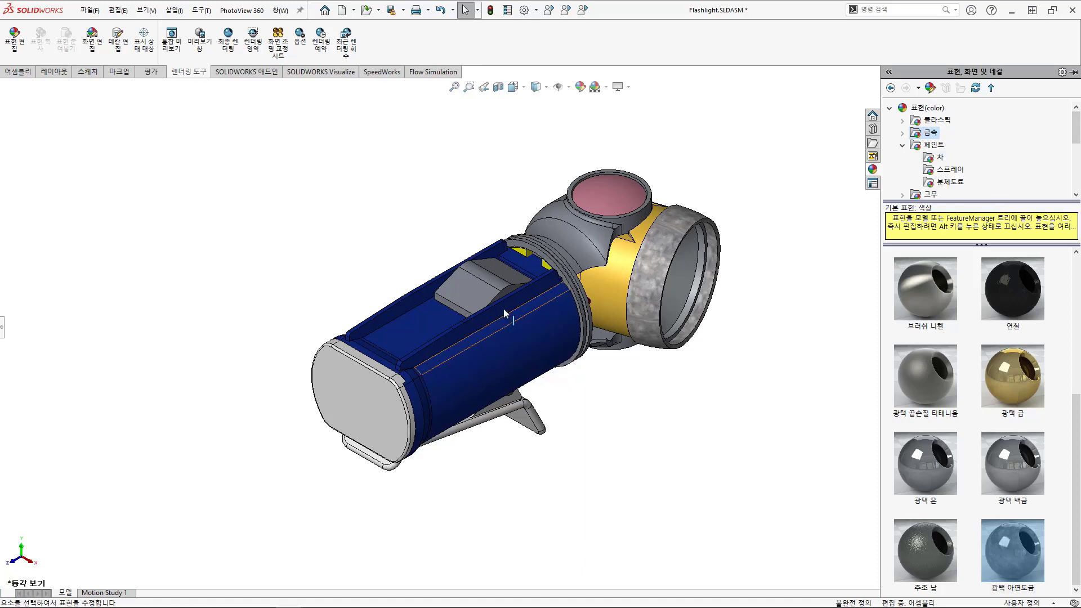
{"action": "left_click", "coordinate": [341, 234]}
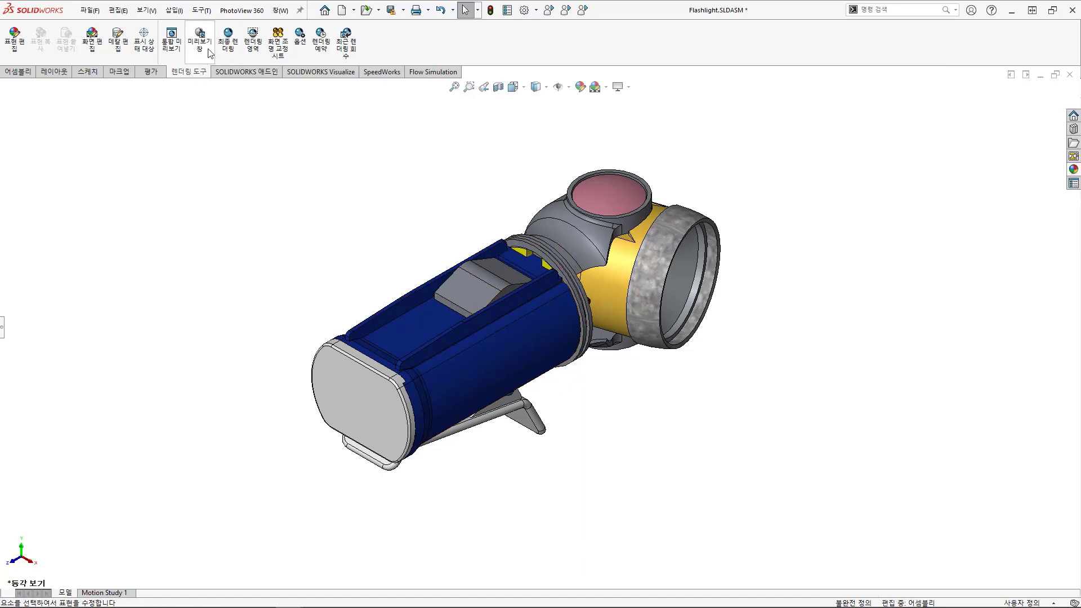
Step: Review the assembly's applied appearances, the primary PhotoView 360 lighting options, and the scene's background and environment entries
{"action": "left_click", "coordinate": [605, 88]}
{"action": "left_click", "coordinate": [6, 333]}
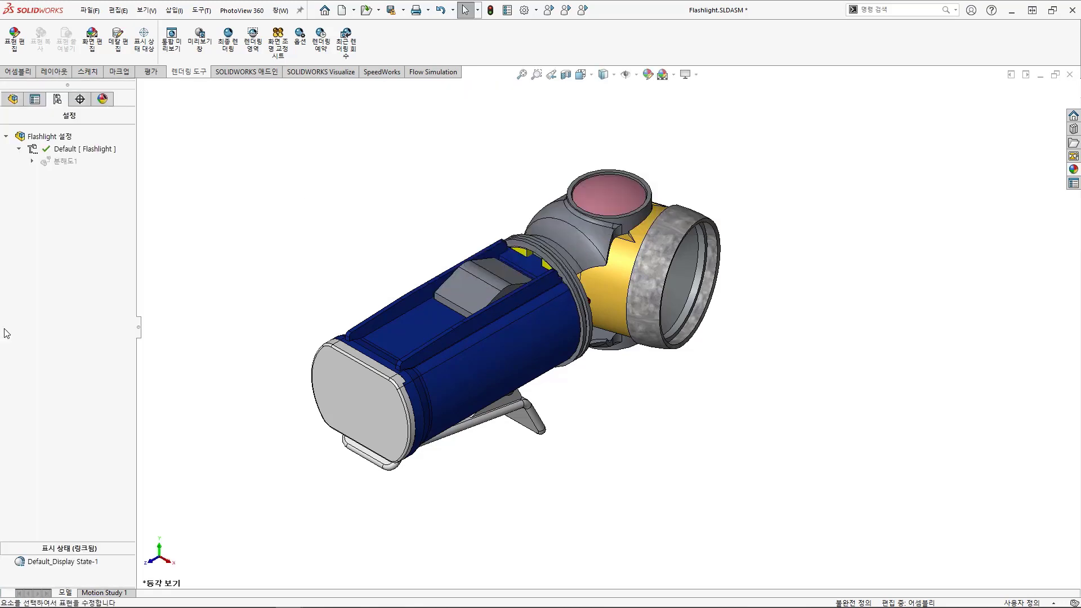
{"action": "left_click", "coordinate": [102, 100]}
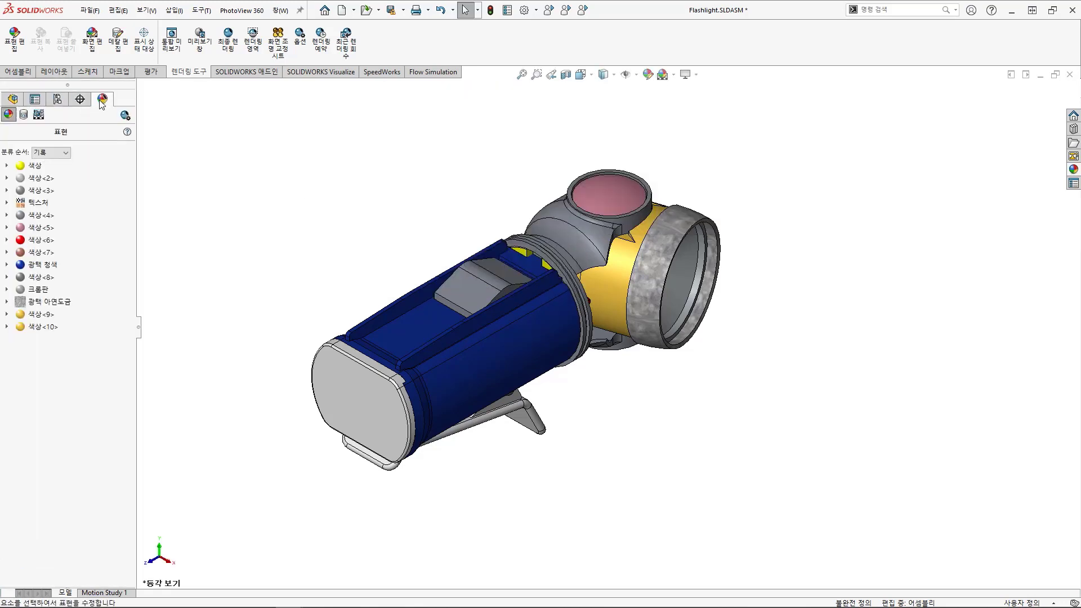
{"action": "left_click", "coordinate": [39, 115]}
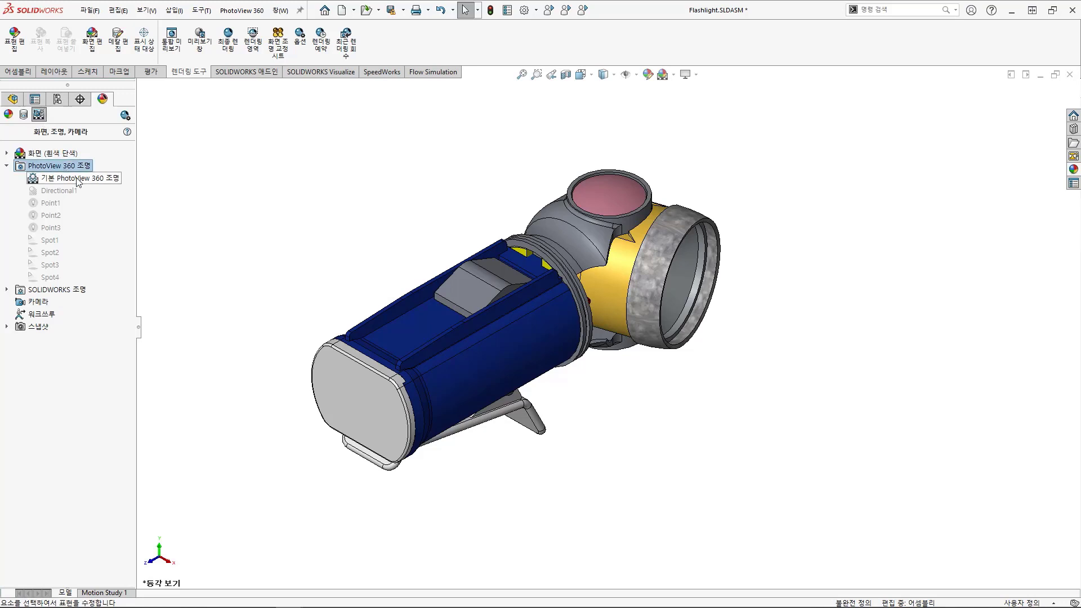
{"action": "right_click", "coordinate": [58, 180]}
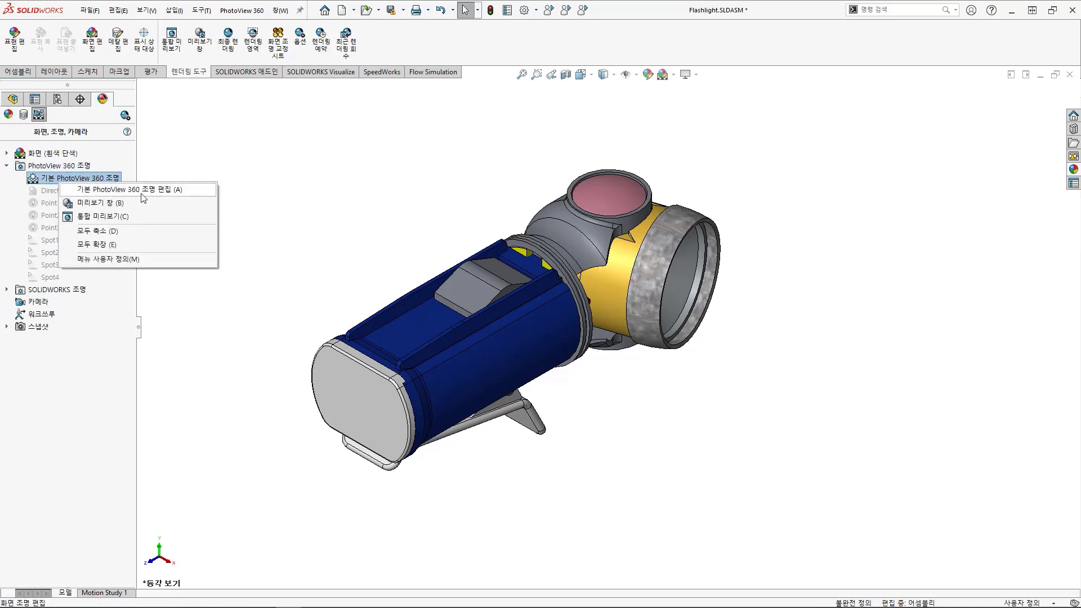
{"action": "left_click", "coordinate": [35, 153]}
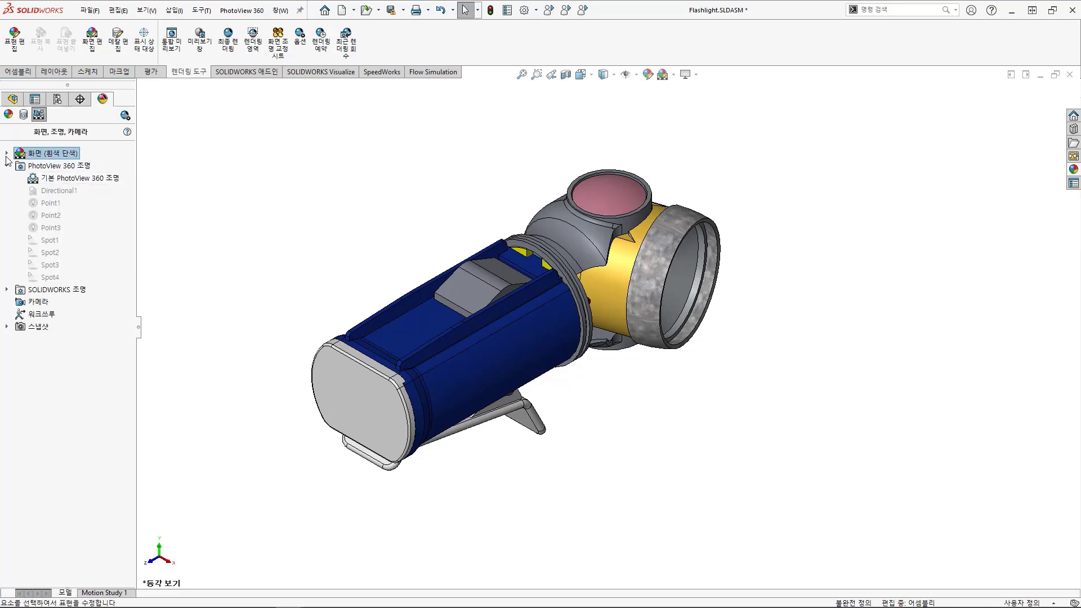
{"action": "left_click", "coordinate": [7, 153]}
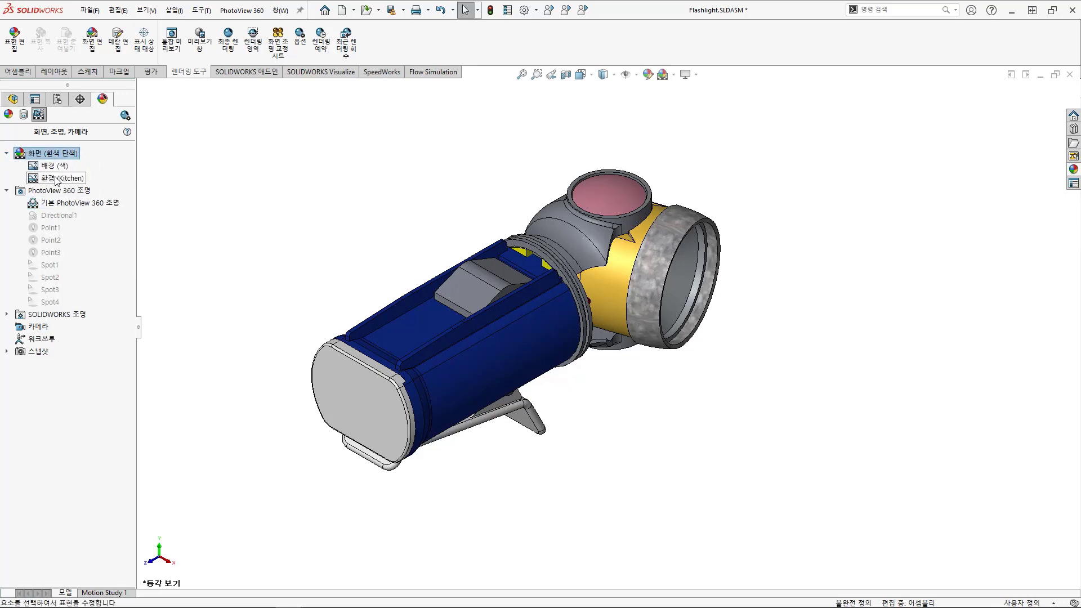
{"action": "left_click", "coordinate": [7, 153]}
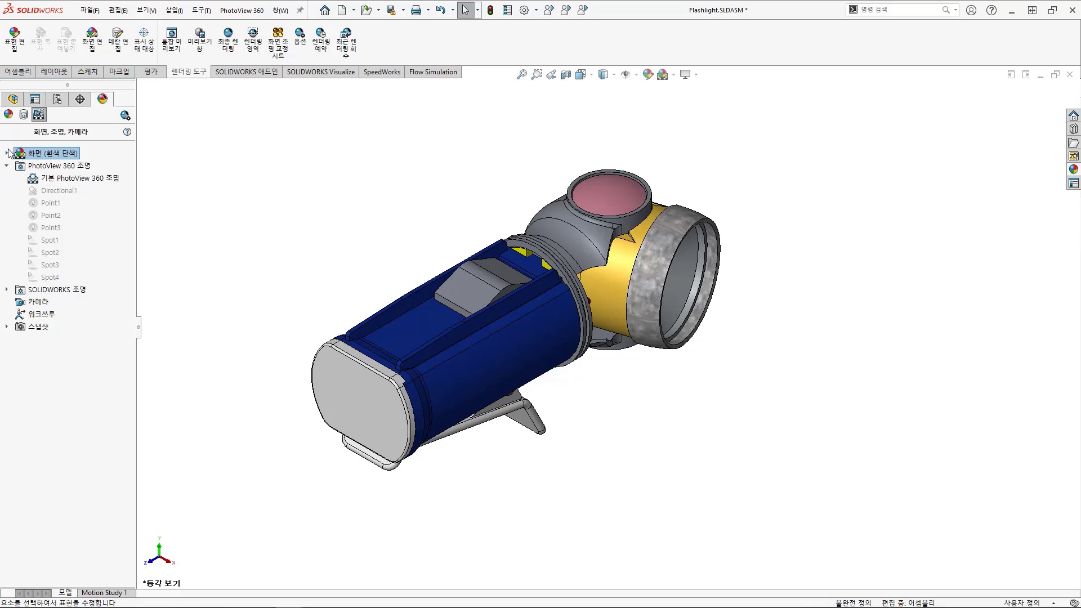
{"action": "left_click", "coordinate": [251, 205]}
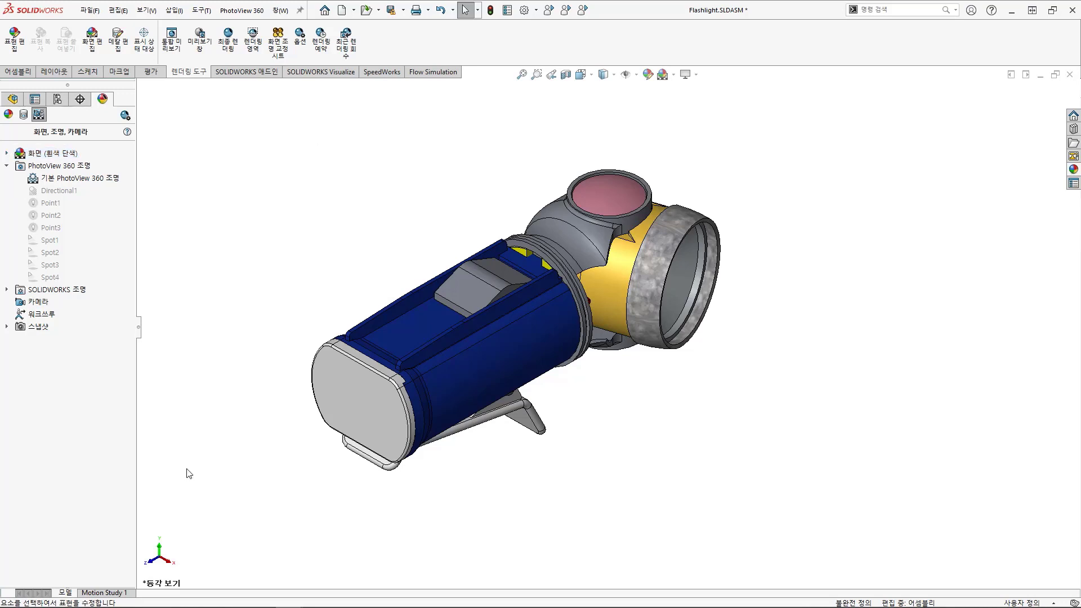
Step: Open Motion Study 1 and look through the timeline keys of the view, motors and flashlight components
{"action": "left_click", "coordinate": [110, 591]}
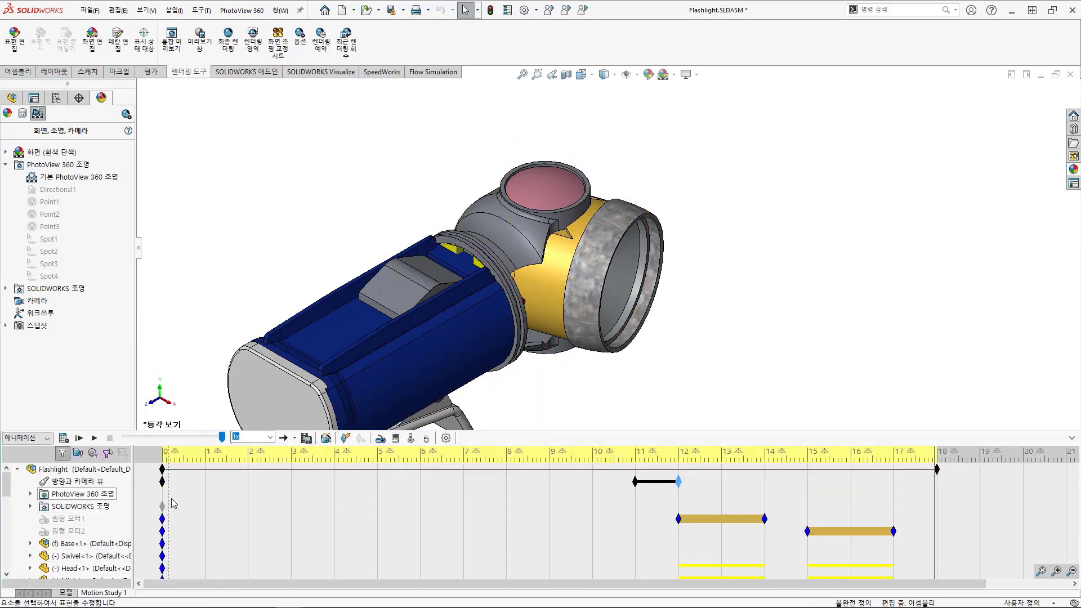
{"action": "scroll", "coordinate": [313, 512], "scroll_direction": "down", "scroll_amount": 5}
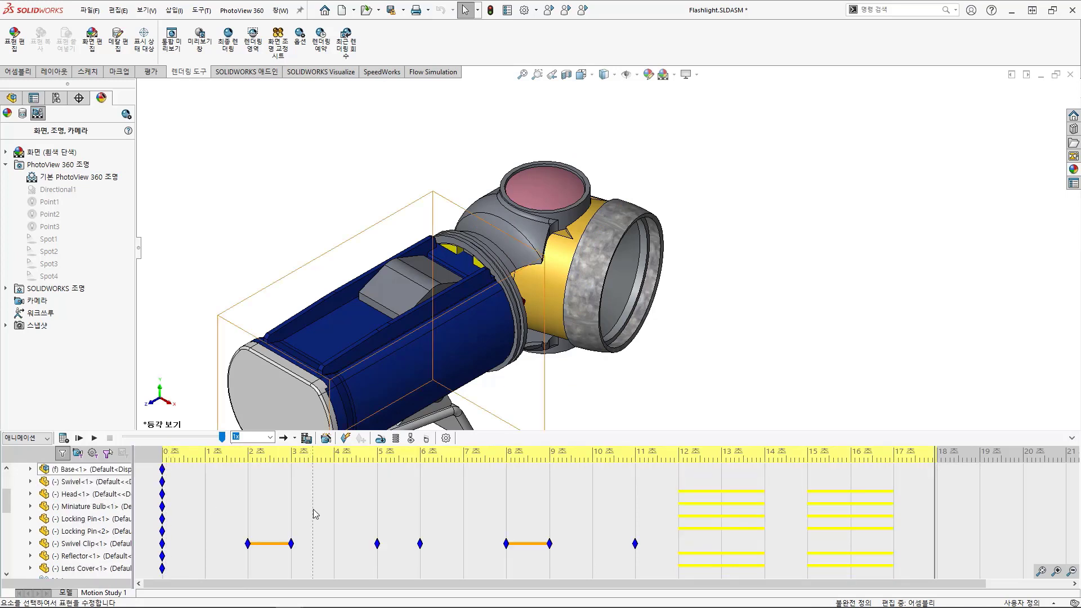
{"action": "scroll", "coordinate": [293, 563], "scroll_direction": "up", "scroll_amount": 5}
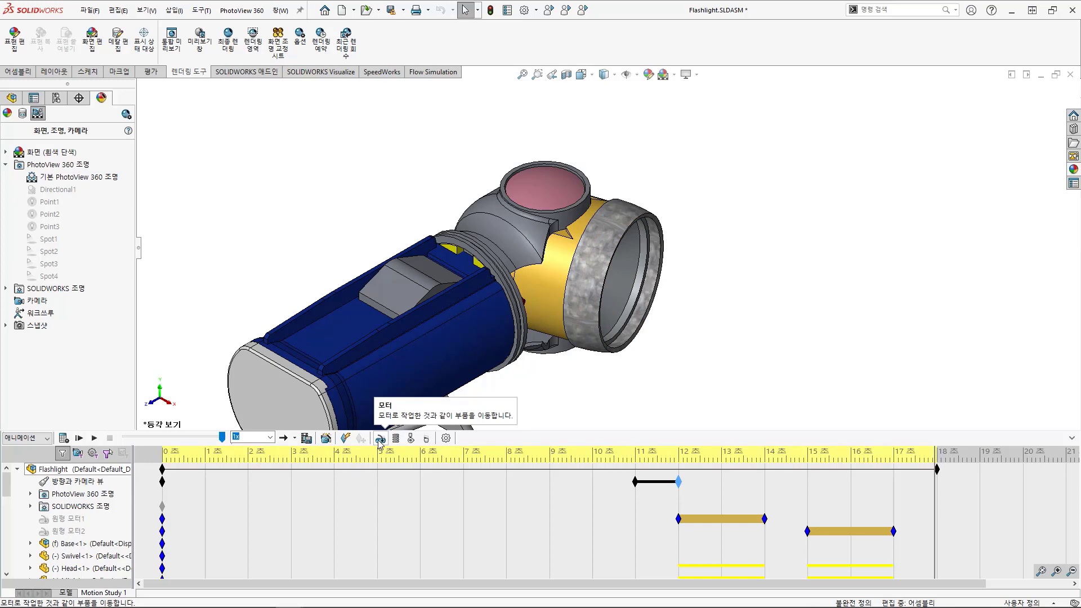
Step: Set up an animation export as Flashlight.avi with the PhotoView 360 renderer and a 16:9 aspect ratio, and cancel the export
{"action": "left_click", "coordinate": [306, 438]}
{"action": "left_click", "coordinate": [596, 308]}
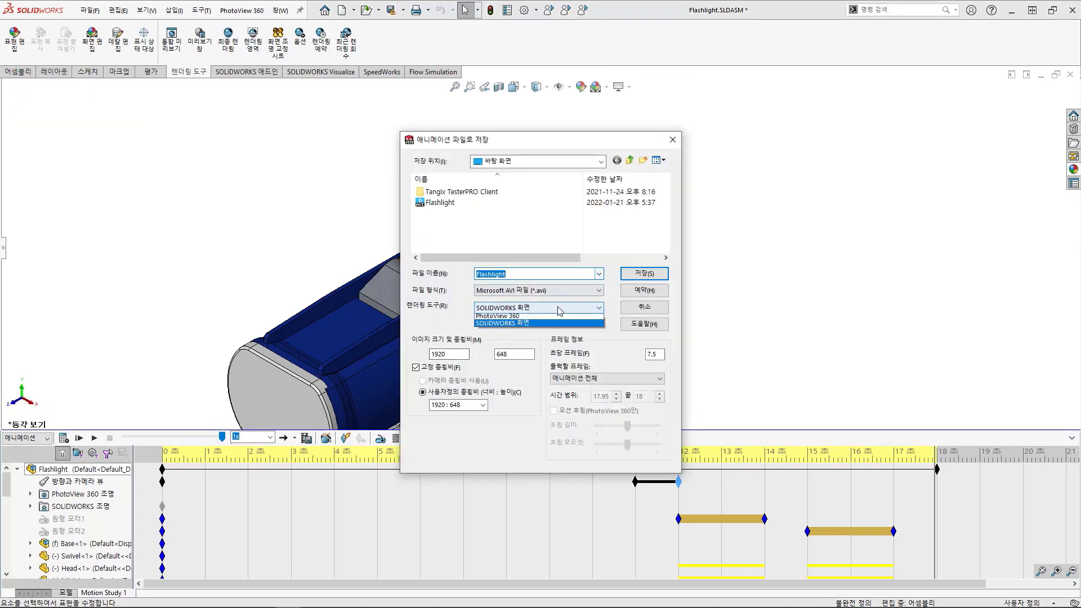
{"action": "left_click", "coordinate": [491, 320]}
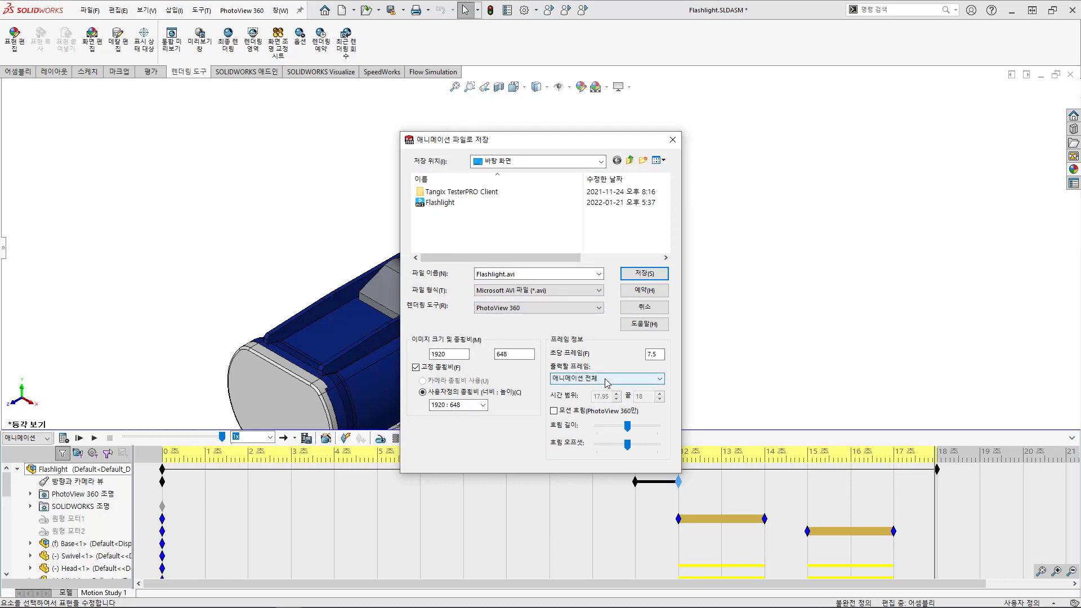
{"action": "left_click_drag", "start_coordinate": [654, 358], "coordinate": [637, 354]}
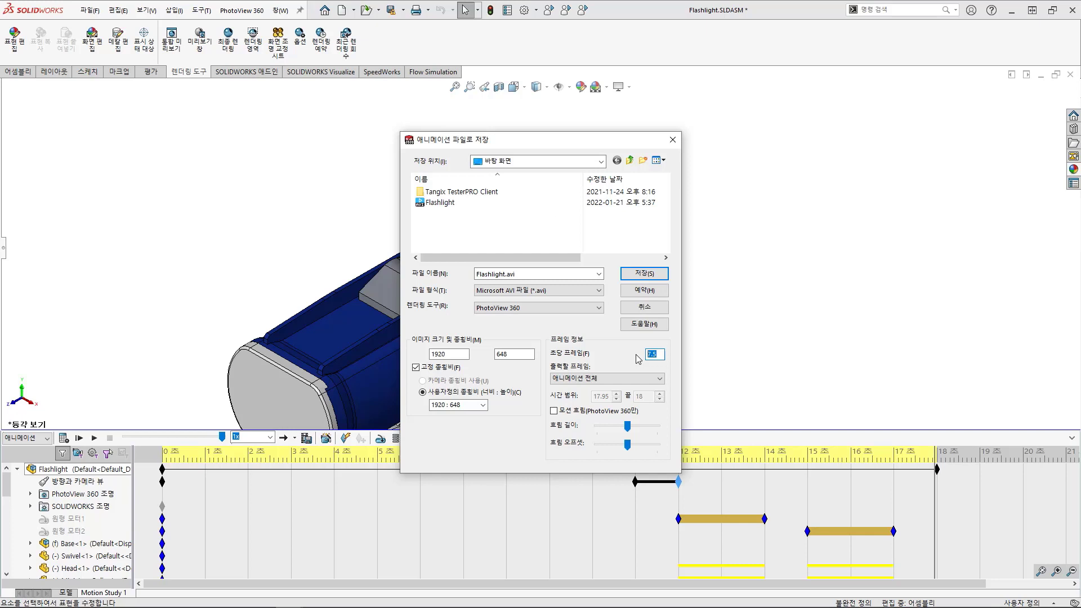
{"action": "left_click", "coordinate": [545, 307]}
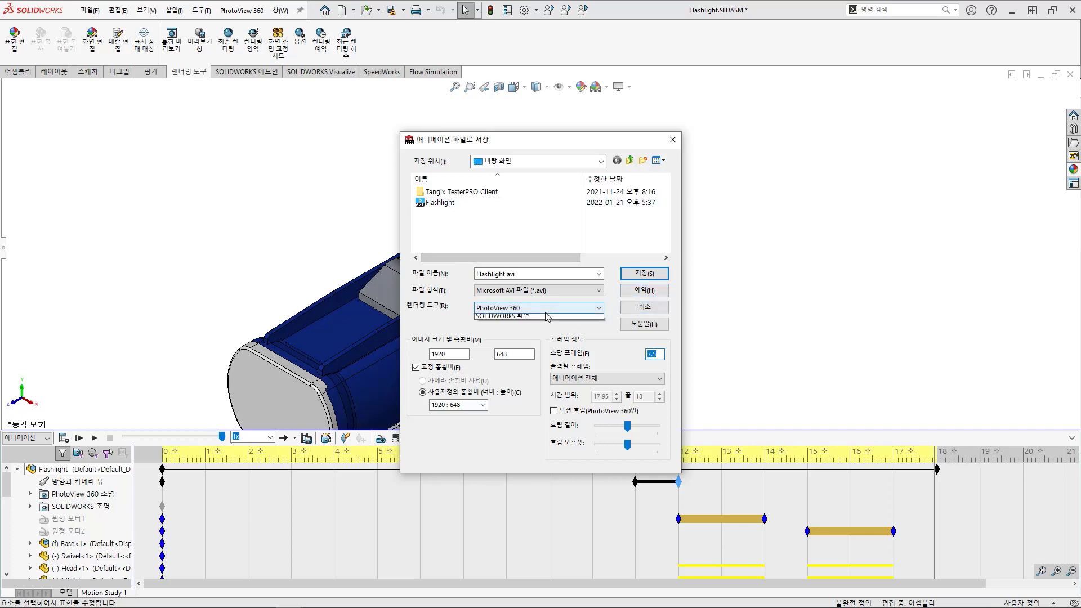
{"action": "left_click", "coordinate": [416, 308]}
{"action": "left_click", "coordinate": [505, 308]}
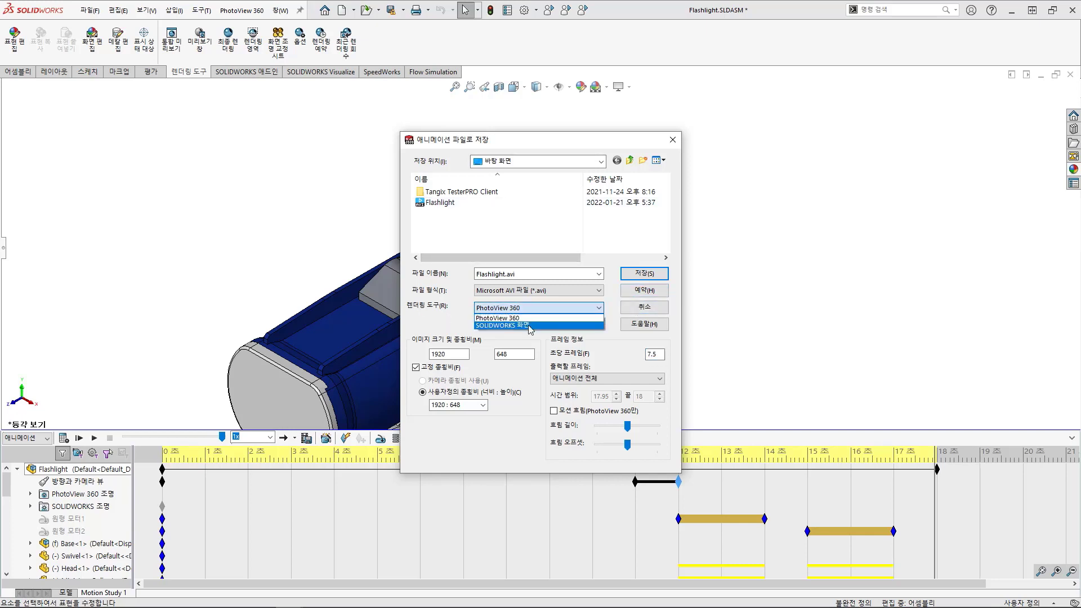
{"action": "left_click", "coordinate": [498, 317]}
{"action": "left_click", "coordinate": [482, 405]}
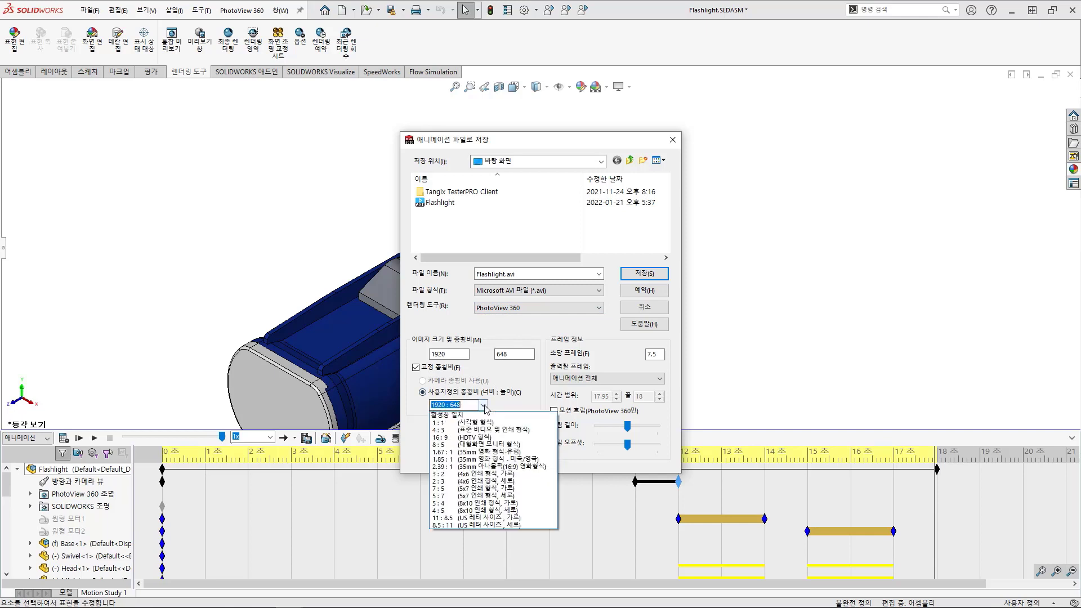
{"action": "left_click", "coordinate": [467, 437]}
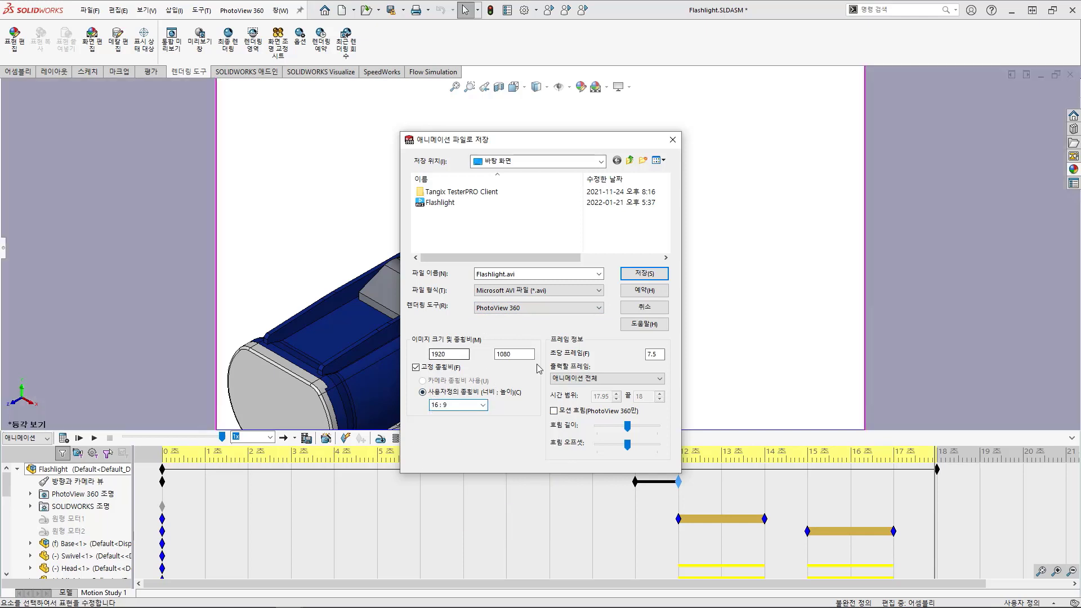
{"action": "left_click", "coordinate": [643, 308]}
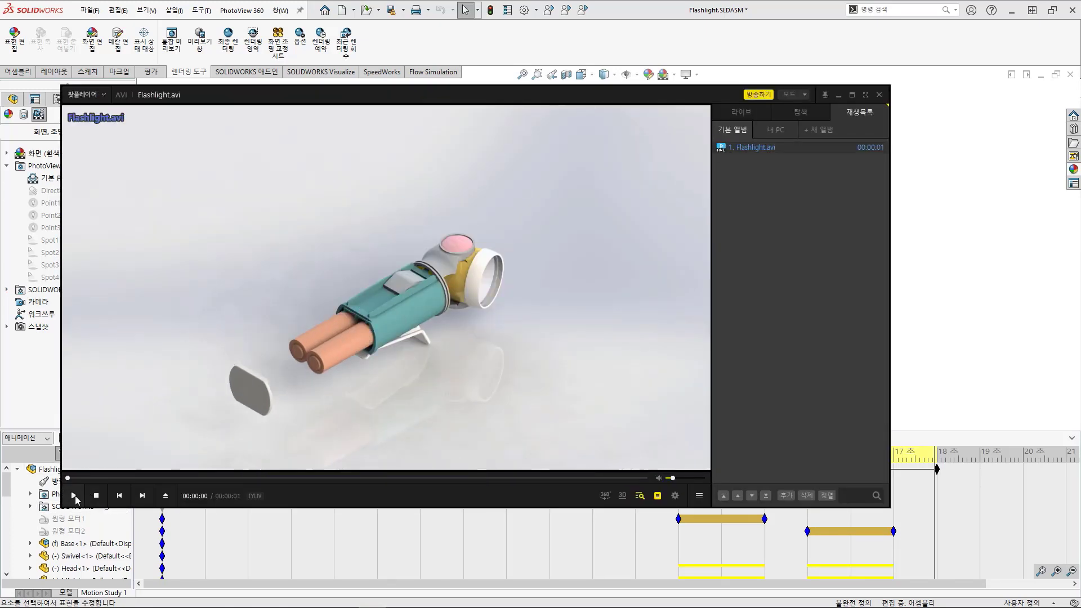
Step: Play the rendered Flashlight.avi video in PotPlayer, replay it, and close the player
{"action": "left_click", "coordinate": [74, 495]}
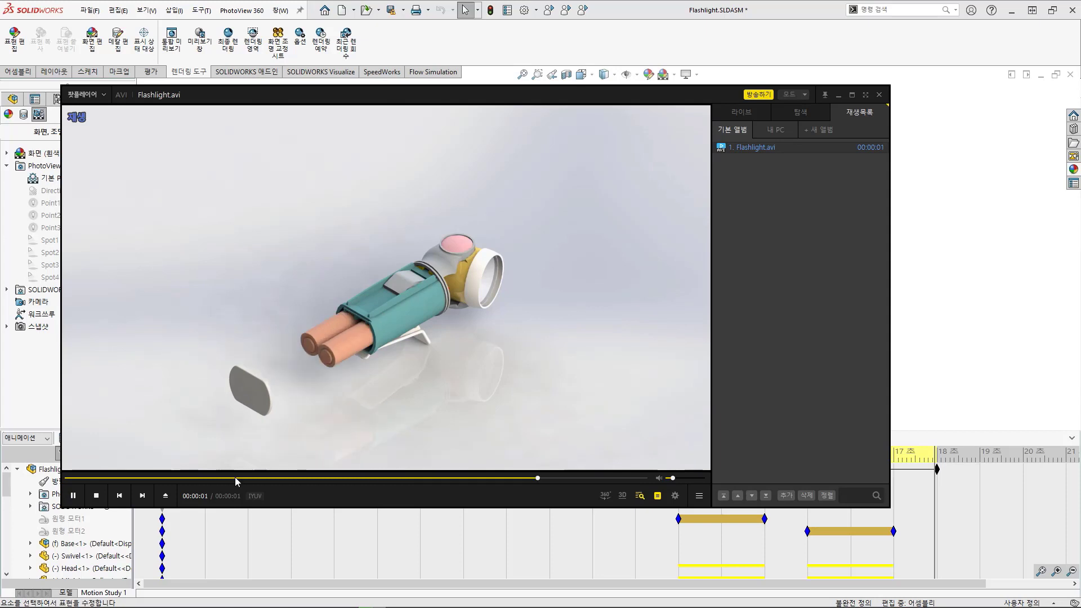
{"action": "left_click", "coordinate": [72, 498]}
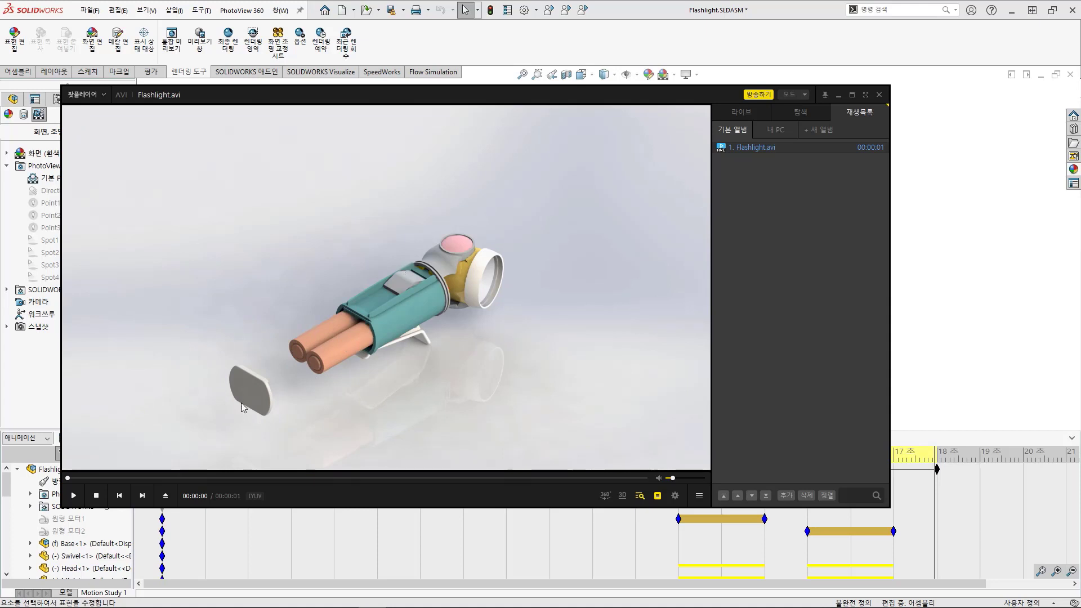
{"action": "left_click", "coordinate": [73, 495]}
{"action": "left_click", "coordinate": [879, 94]}
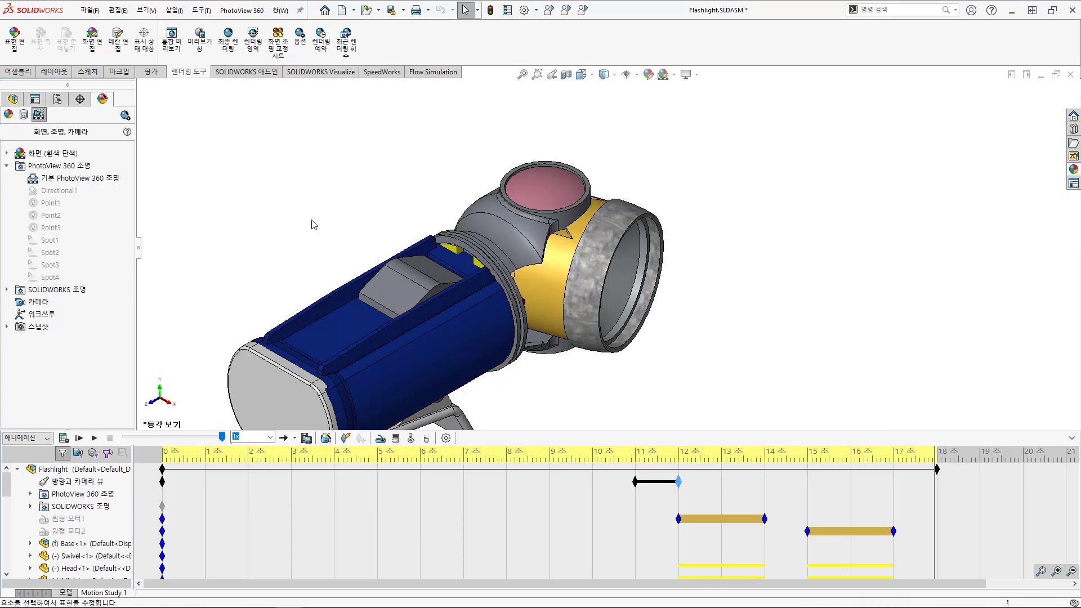